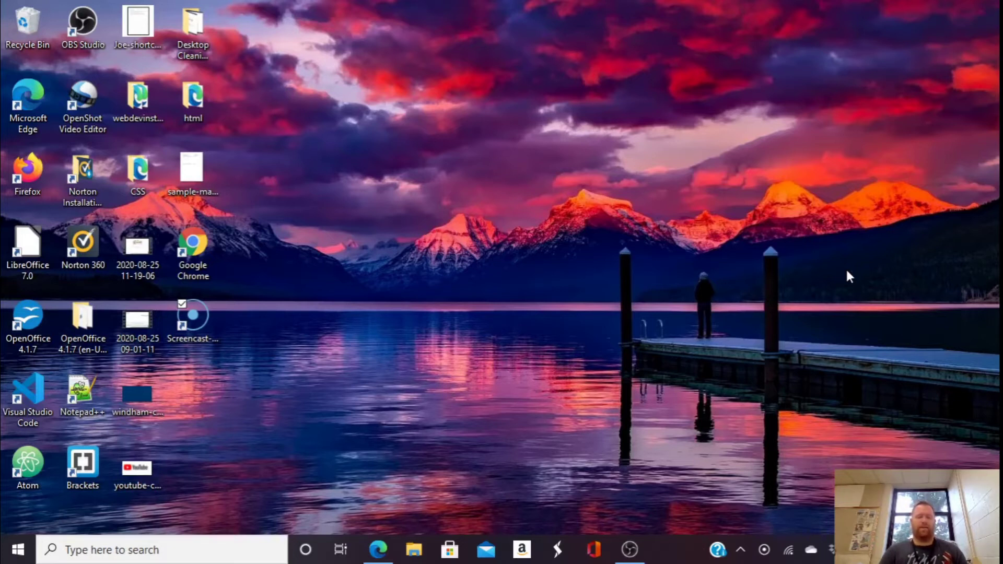
- Launch the Screencast-O-Matic free recorder capturing both the screen and the HP Wide Vision HD Camera
double_click(193, 317)
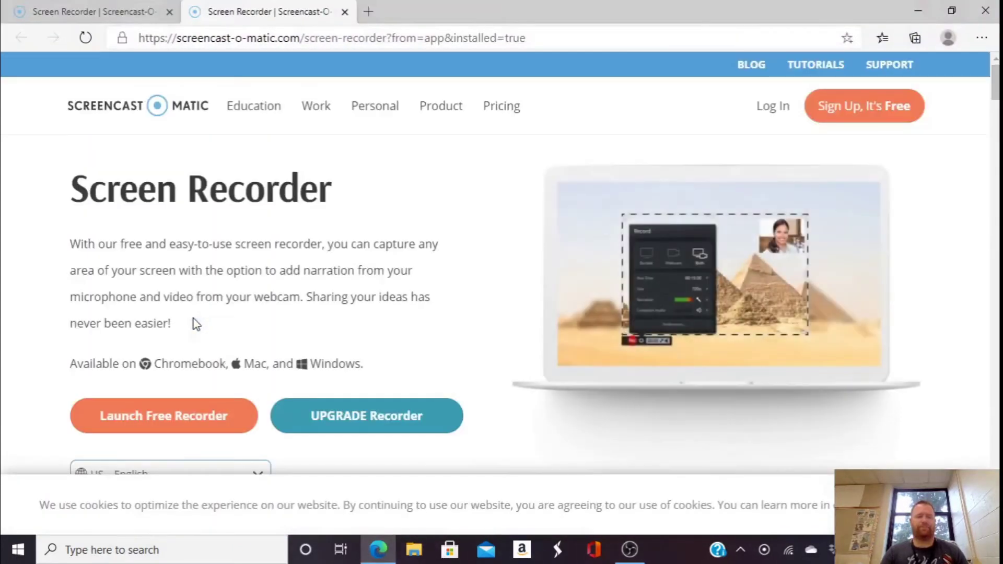
click(171, 417)
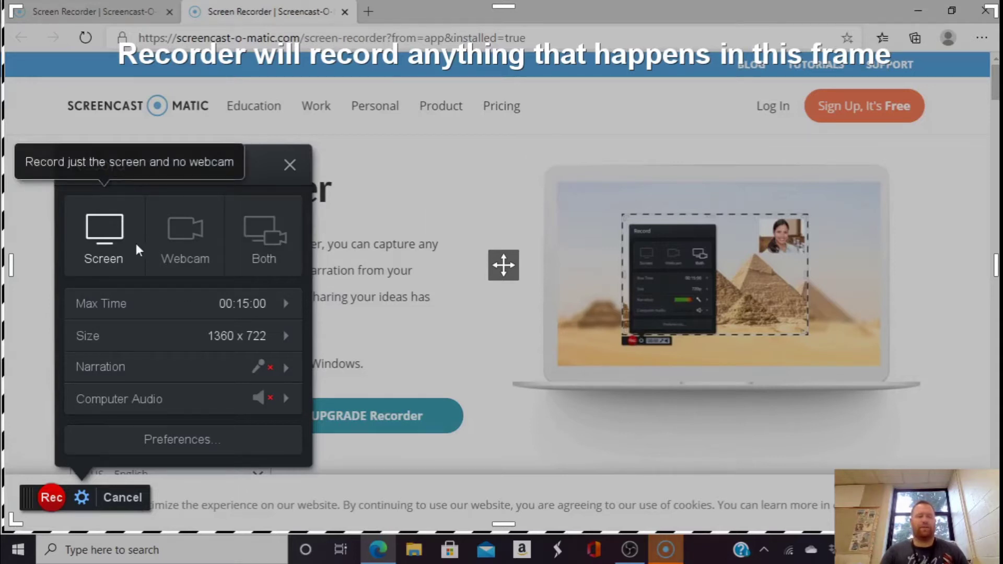
click(180, 243)
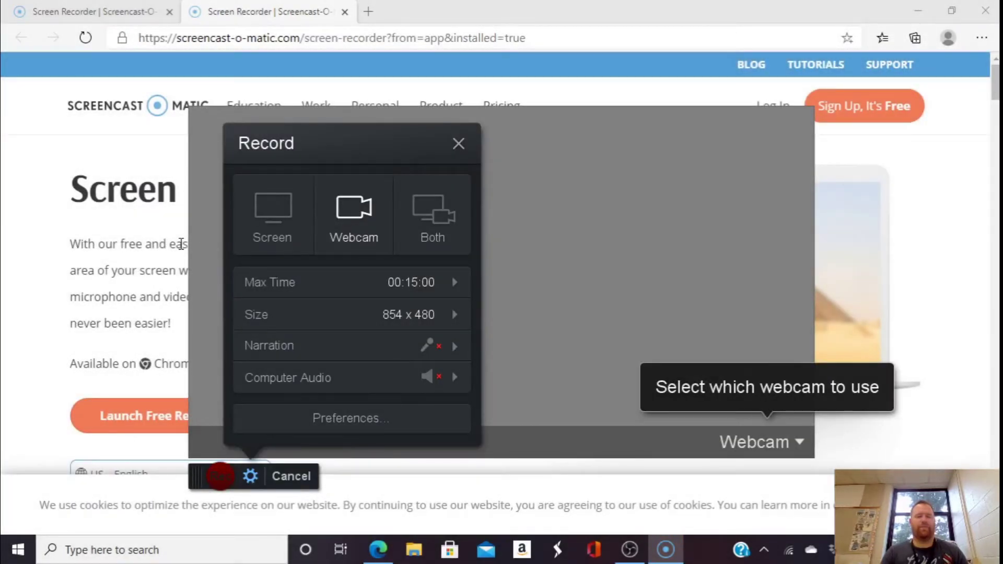
click(425, 221)
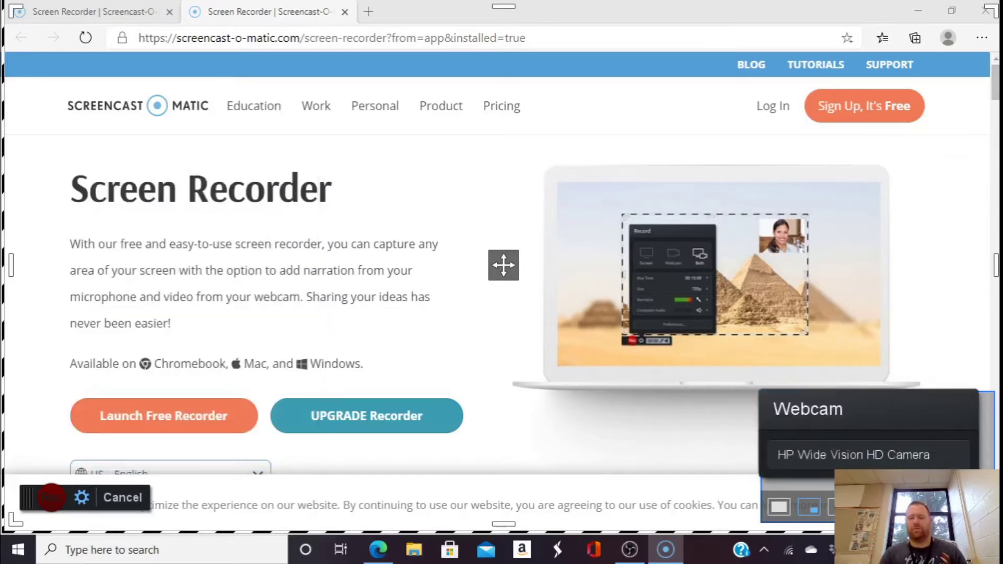
click(879, 462)
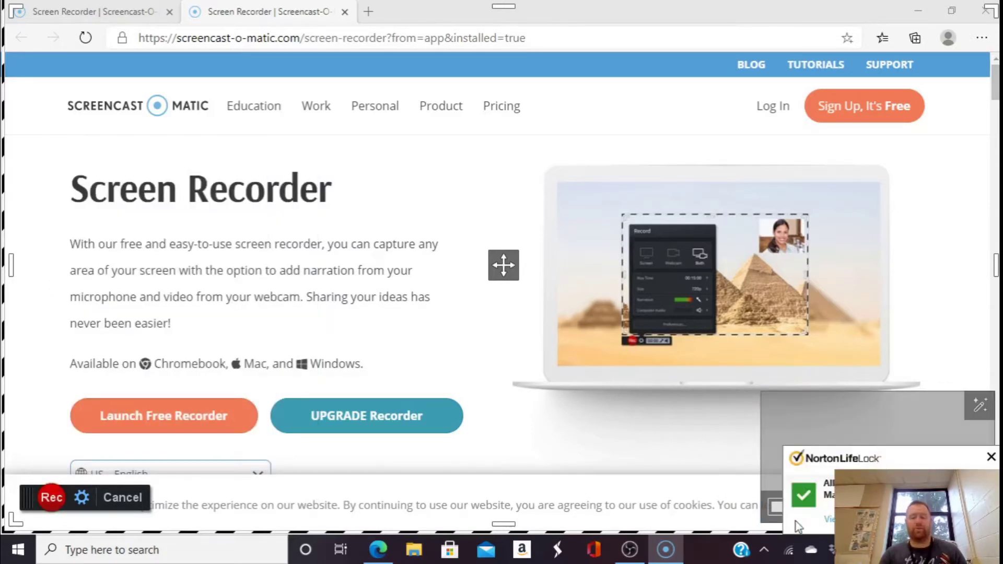
click(991, 458)
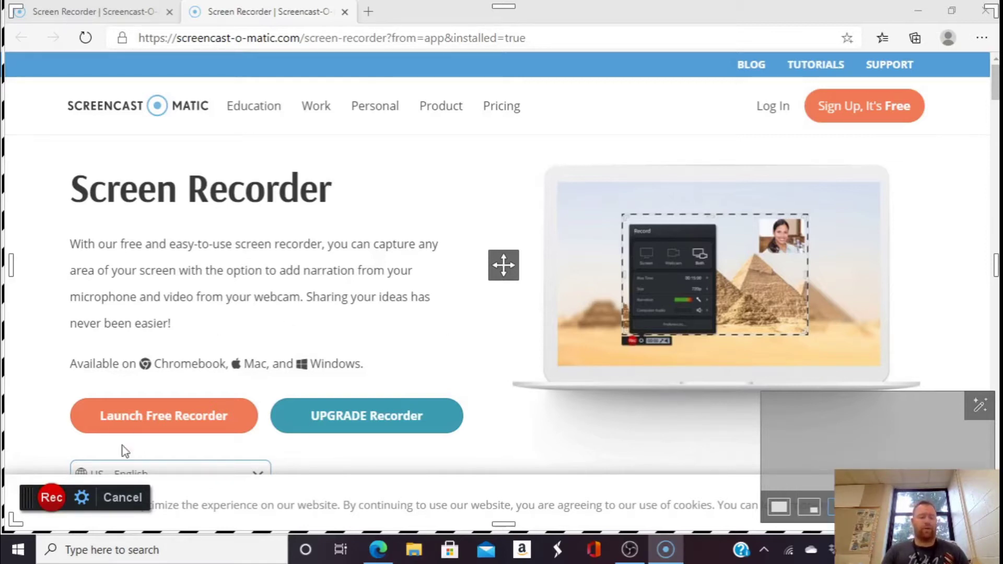
- Start the recording and open a fresh Edge tab
click(51, 499)
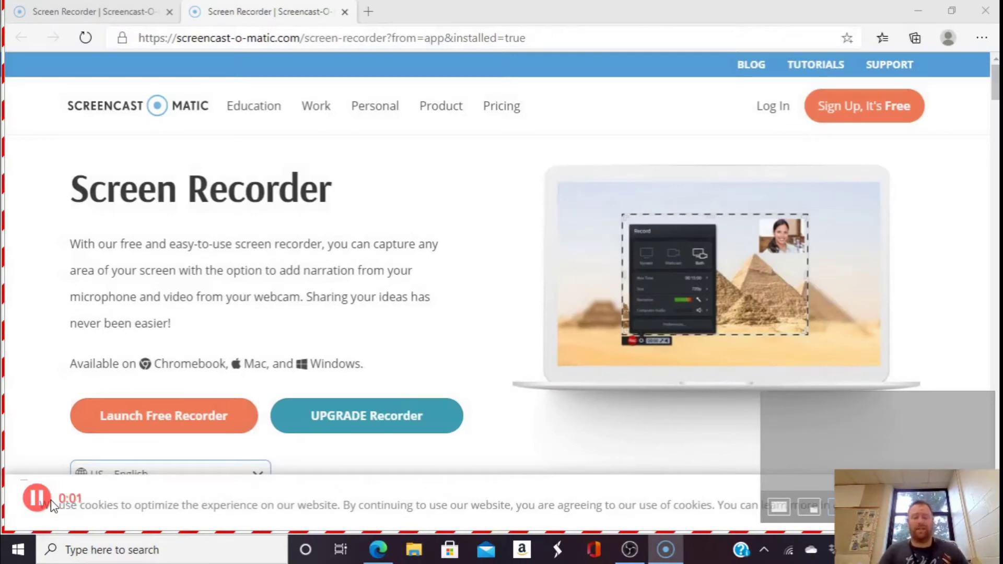
click(369, 13)
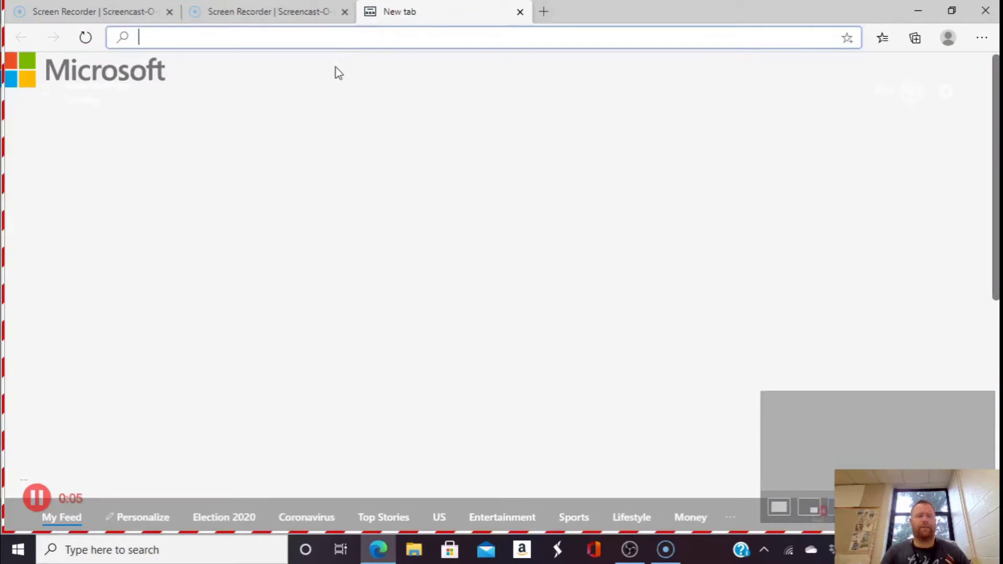
click(520, 11)
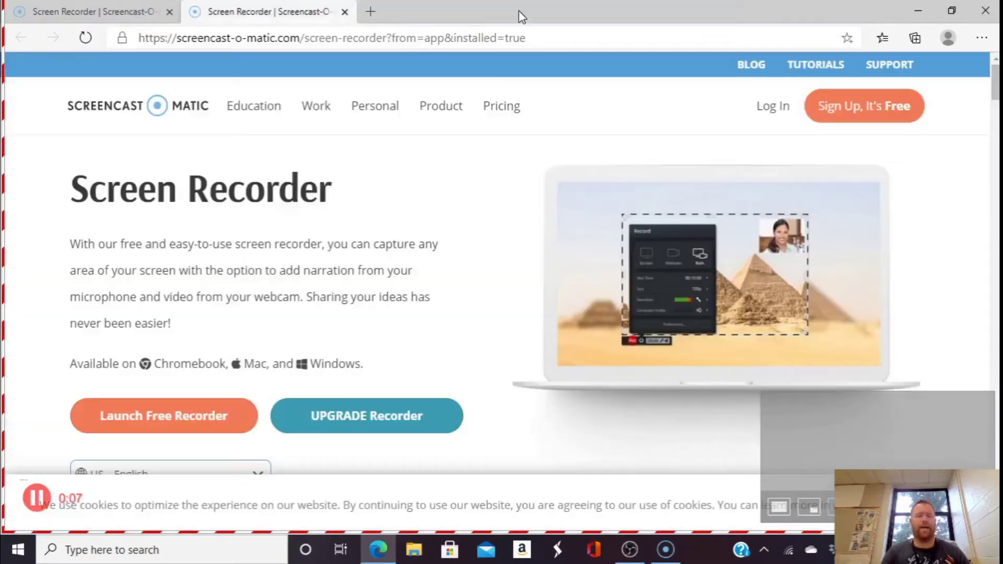
click(374, 14)
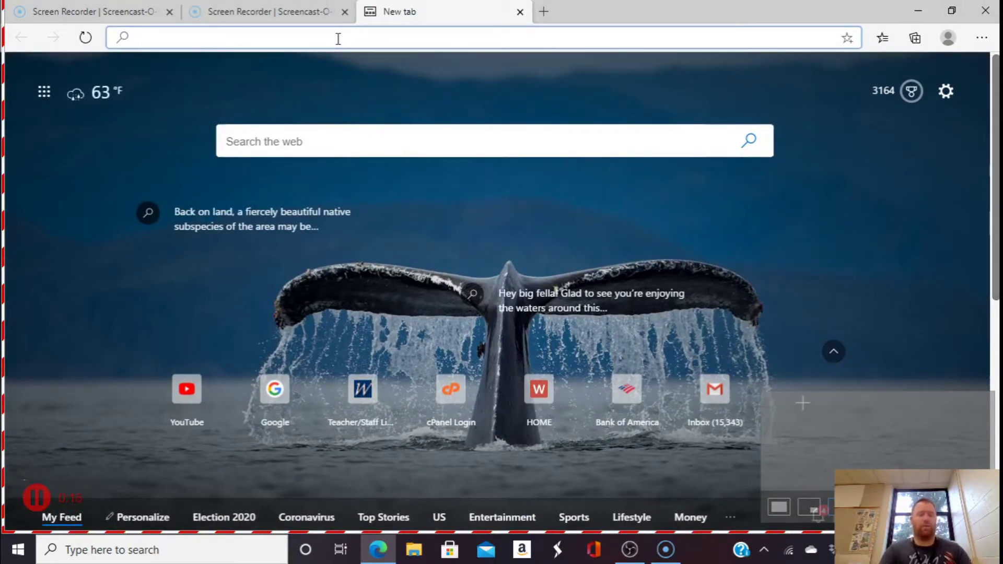
- Load drawisland.com, reloading it after the initial can't-reach-page error
text(dr)
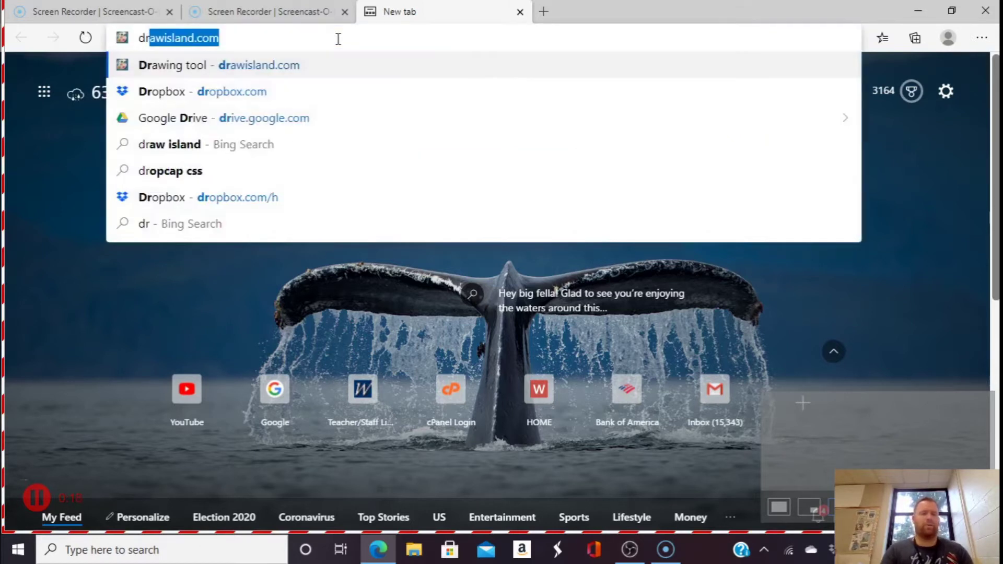
key(Return)
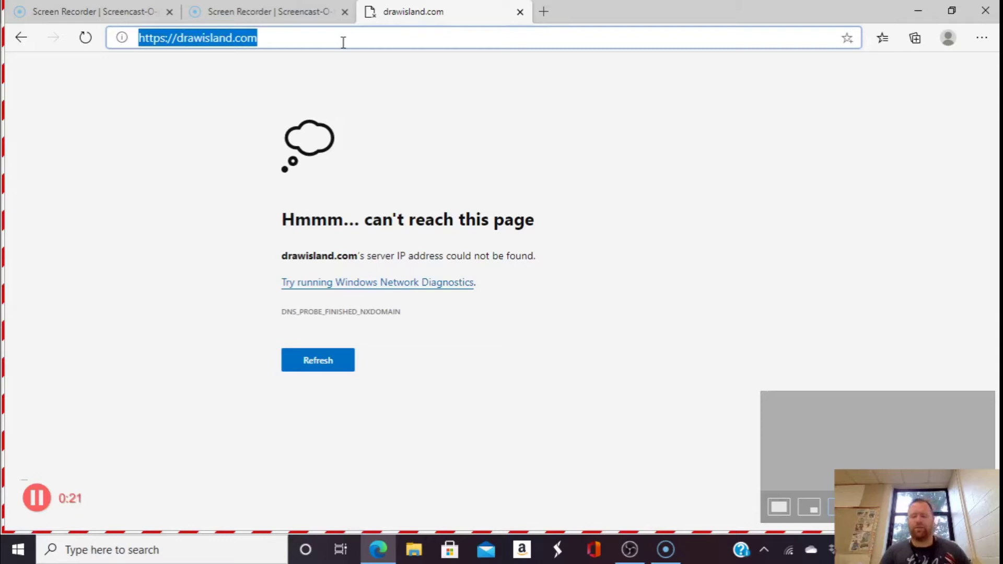
click(343, 42)
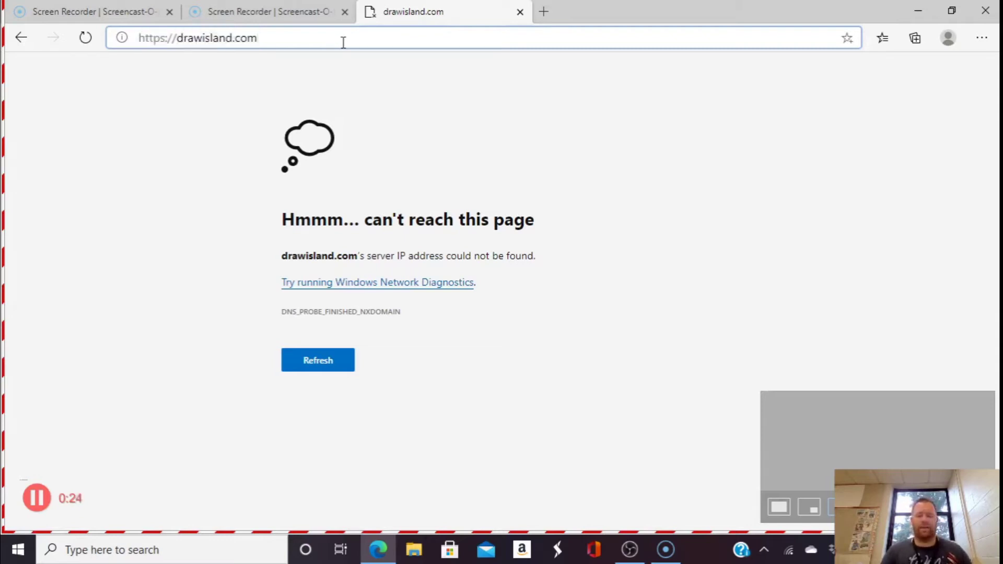
key(Return)
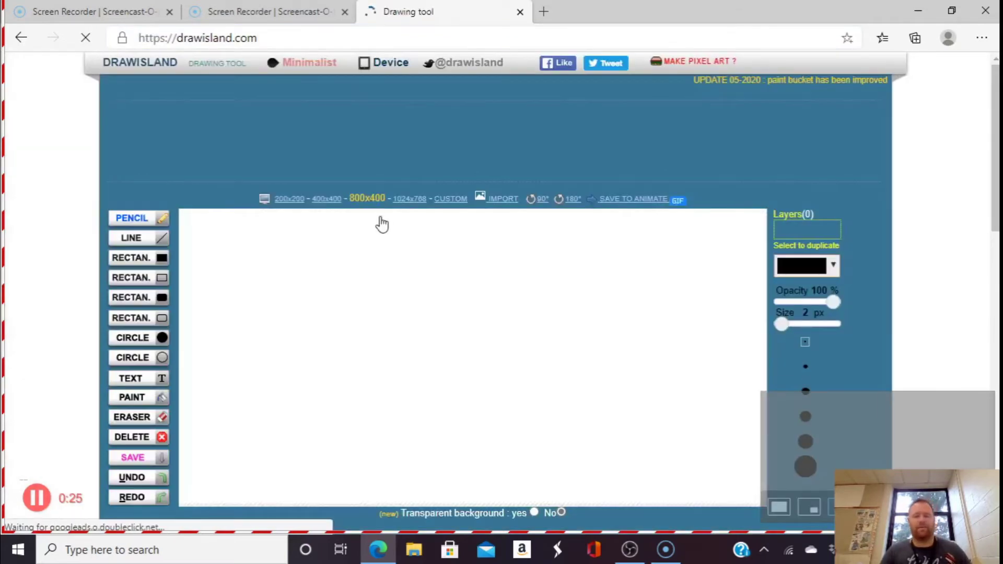
- Draw a triangle with the LINE tool on a 1024x768 Drawisland canvas, then close the browser
click(409, 201)
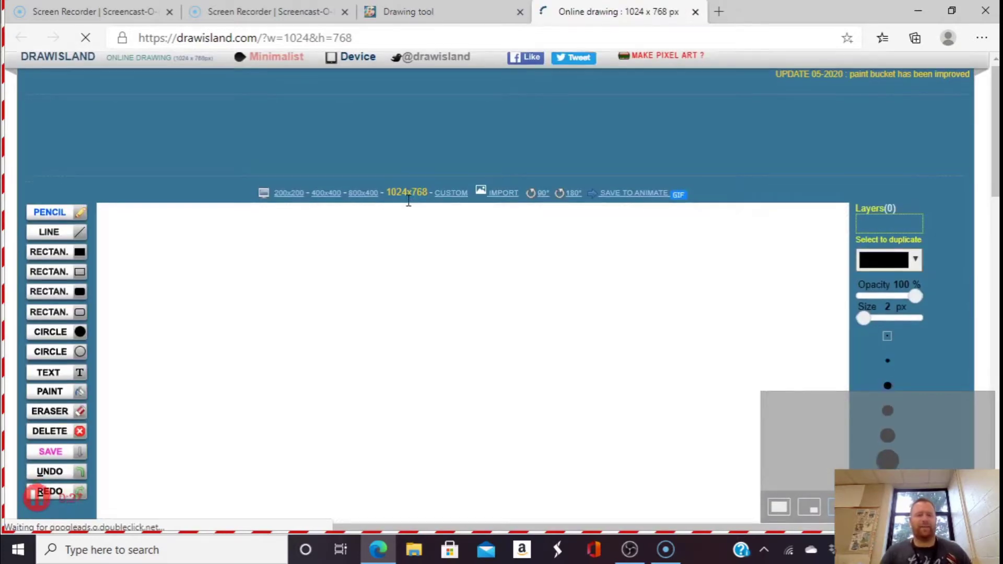
scroll(408, 201, down, 4)
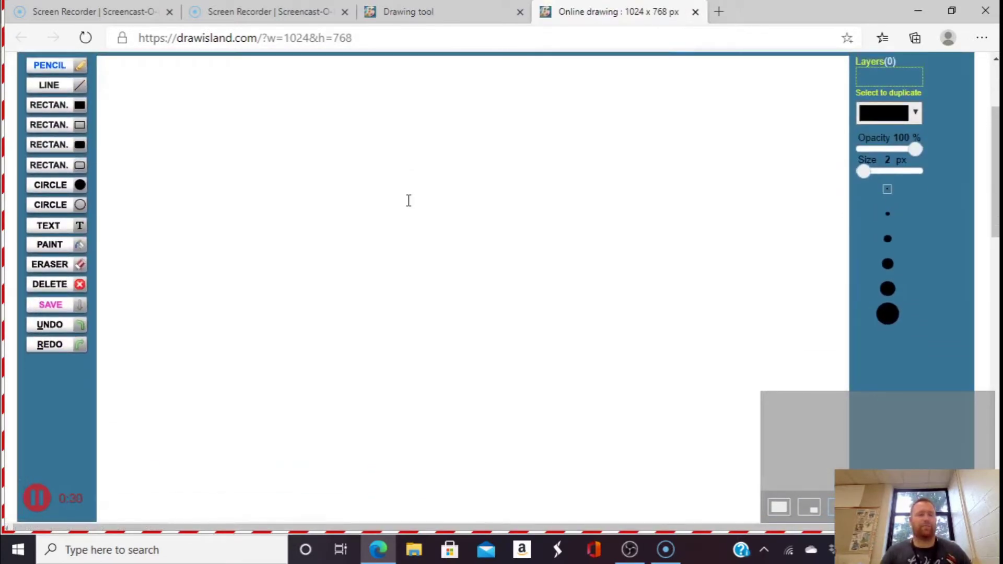
click(49, 86)
mouse_move(195, 129)
mouse_down()
mouse_move(684, 315)
mouse_move(376, 423)
mouse_move(197, 156)
mouse_move(194, 131)
mouse_up()
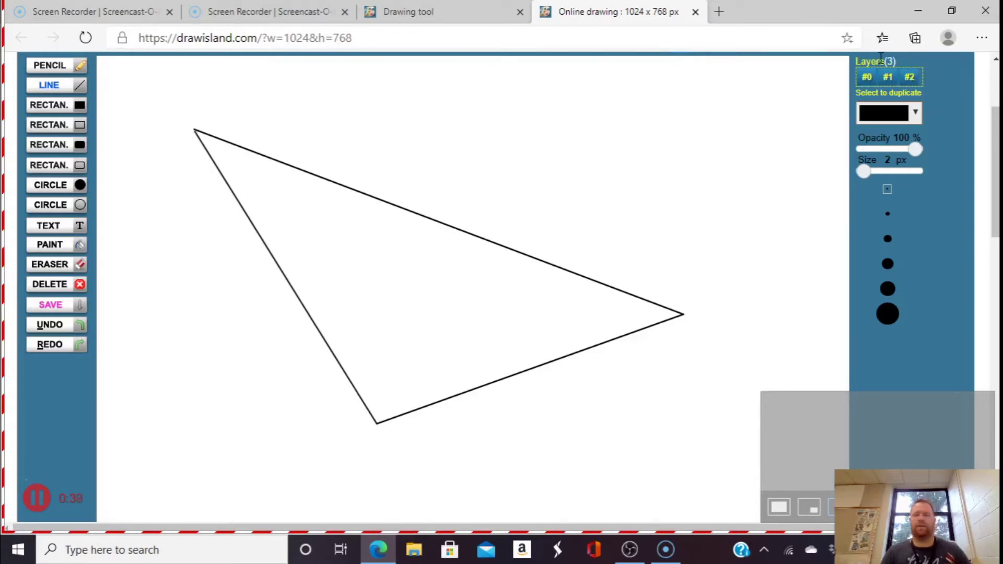
click(986, 11)
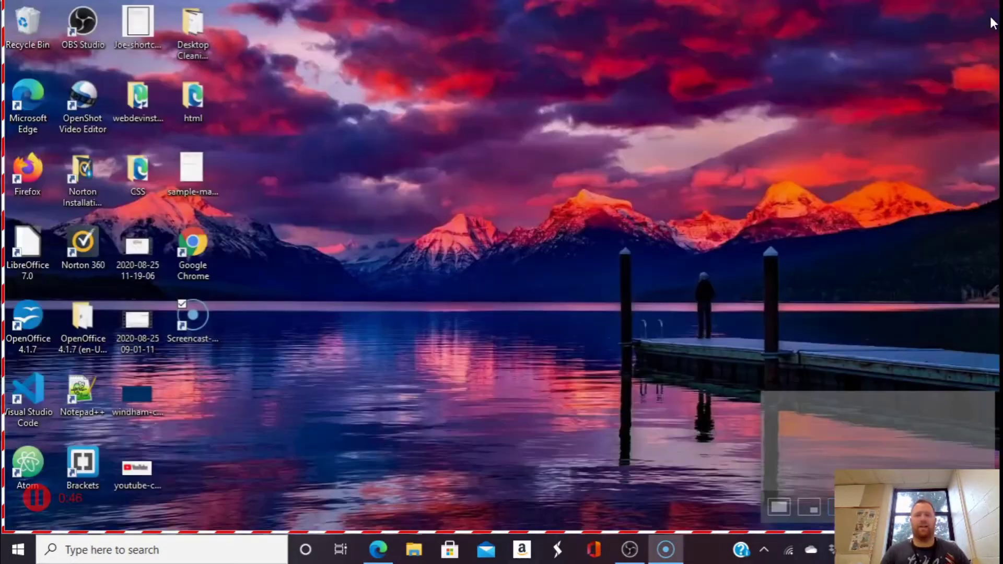
- Briefly open and close Chrome, then launch Firefox and decline the default-browser prompt
double_click(207, 239)
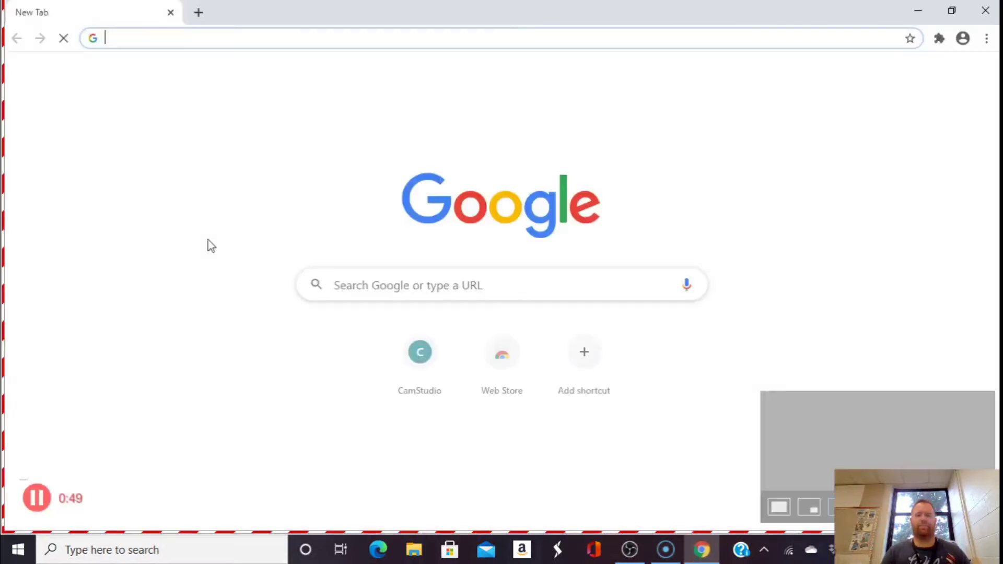
click(991, 5)
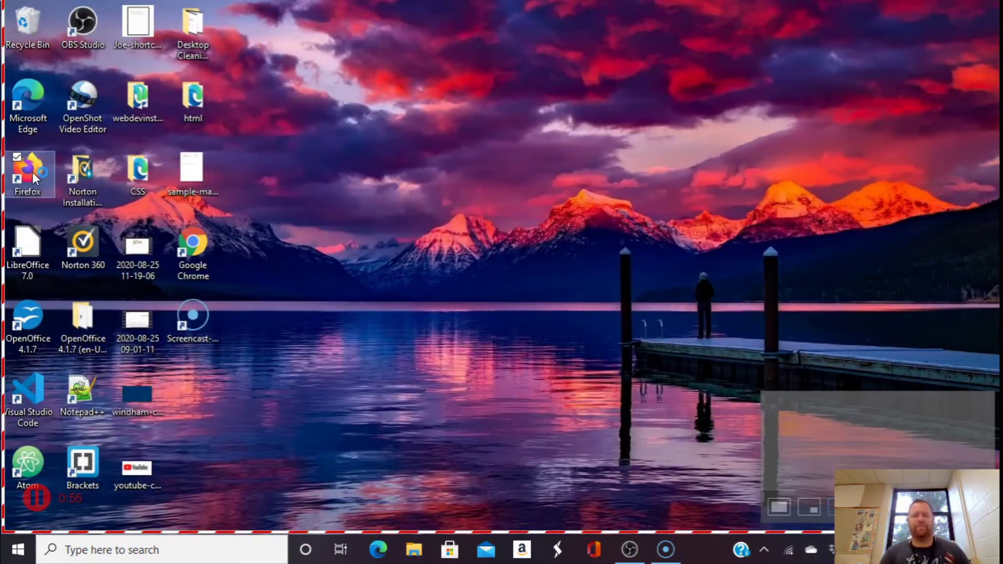
double_click(32, 172)
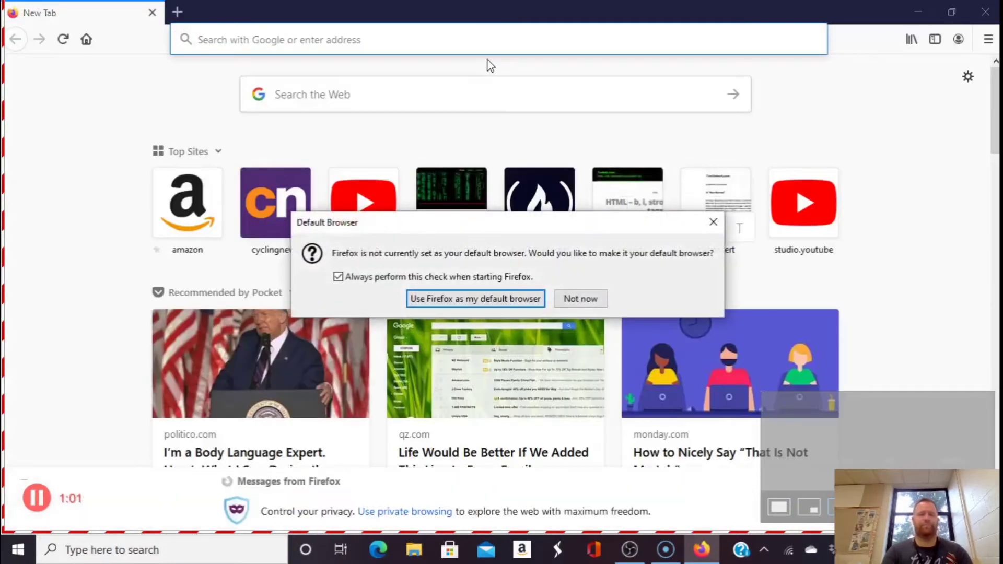
click(715, 222)
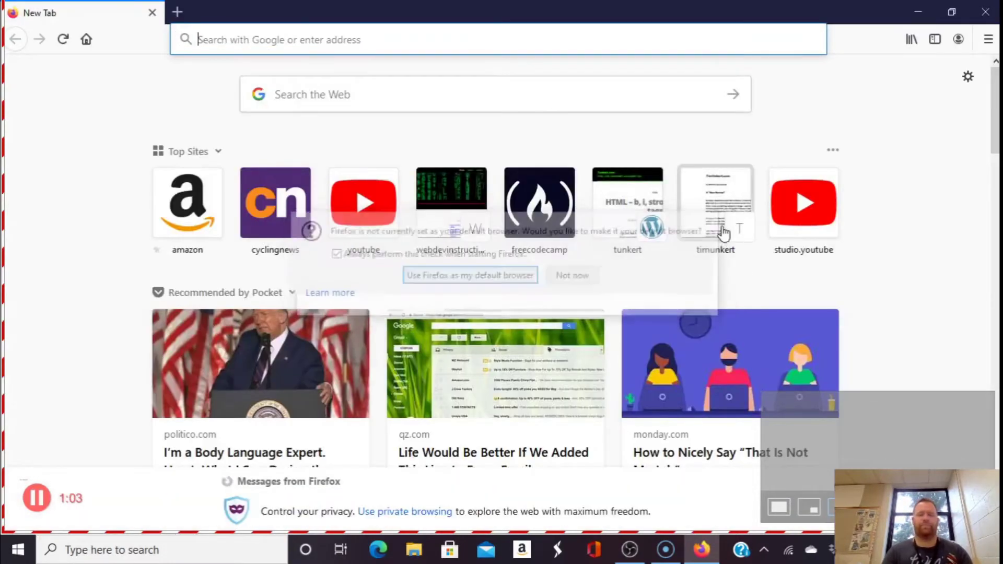
- Go to google.com and open Google Drive from the Google apps grid
click(564, 46)
text(google.com/)
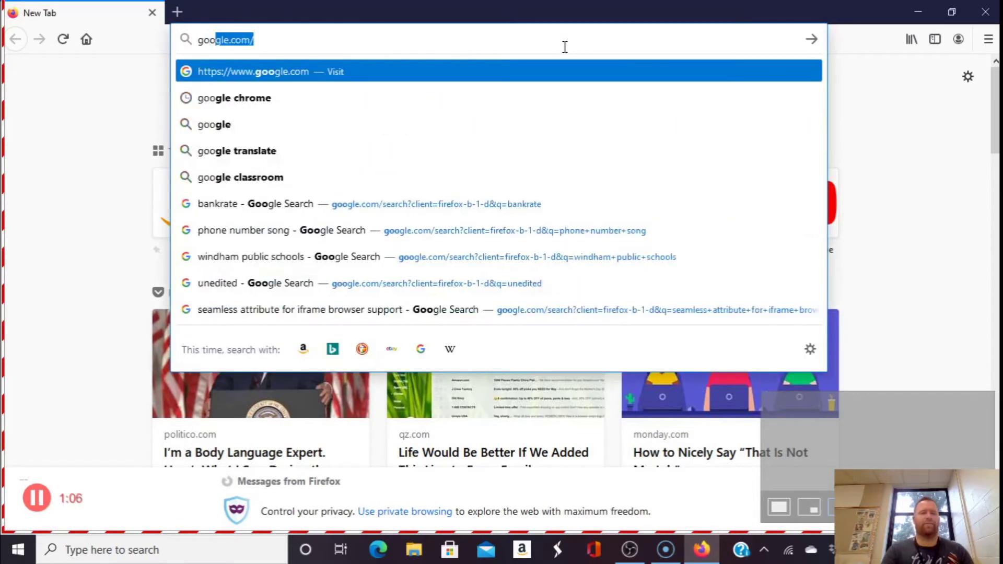
key(Return)
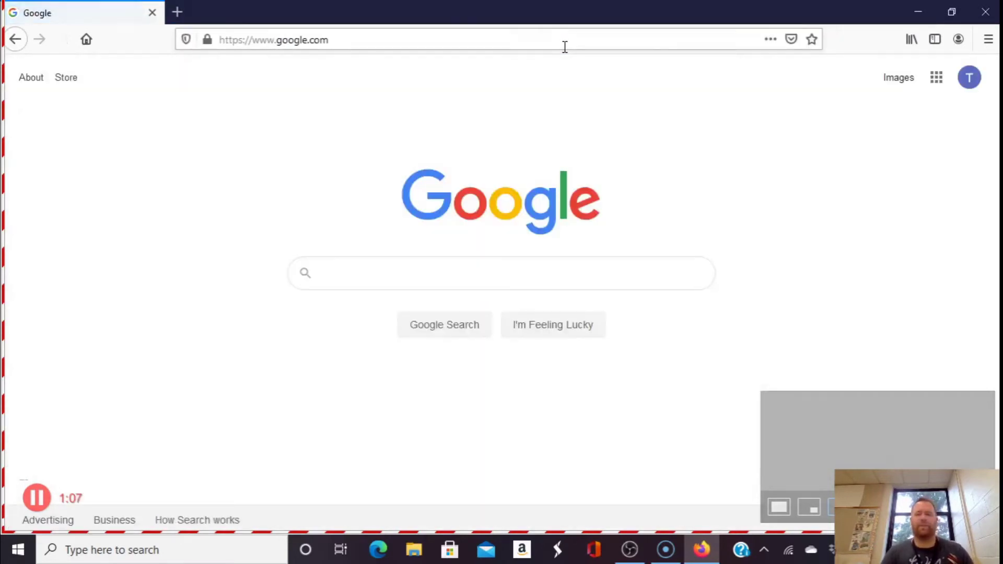
click(938, 79)
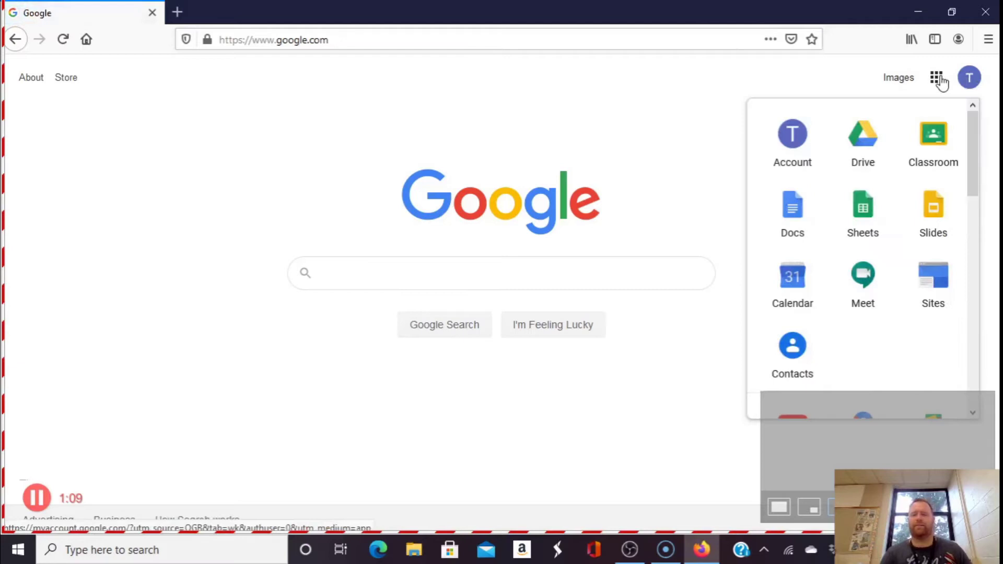
click(865, 141)
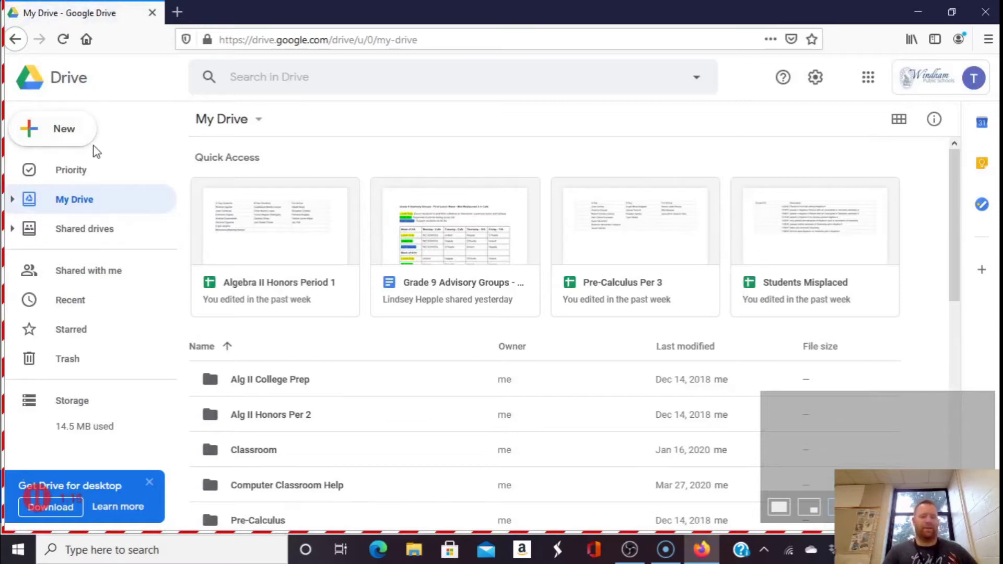
- Create a new blank Google Slides presentation from Drive's New menu, then pause recording
click(61, 140)
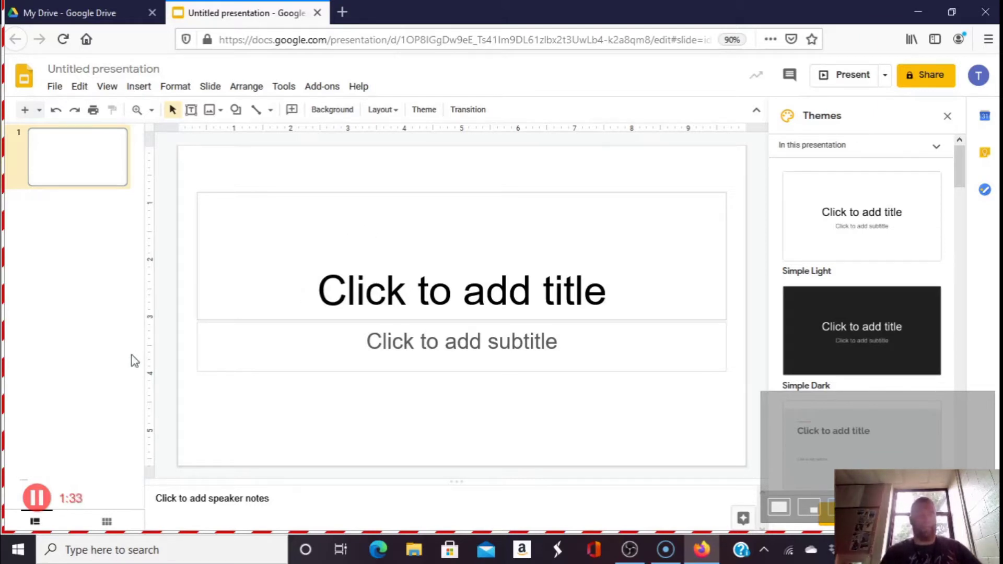
click(37, 496)
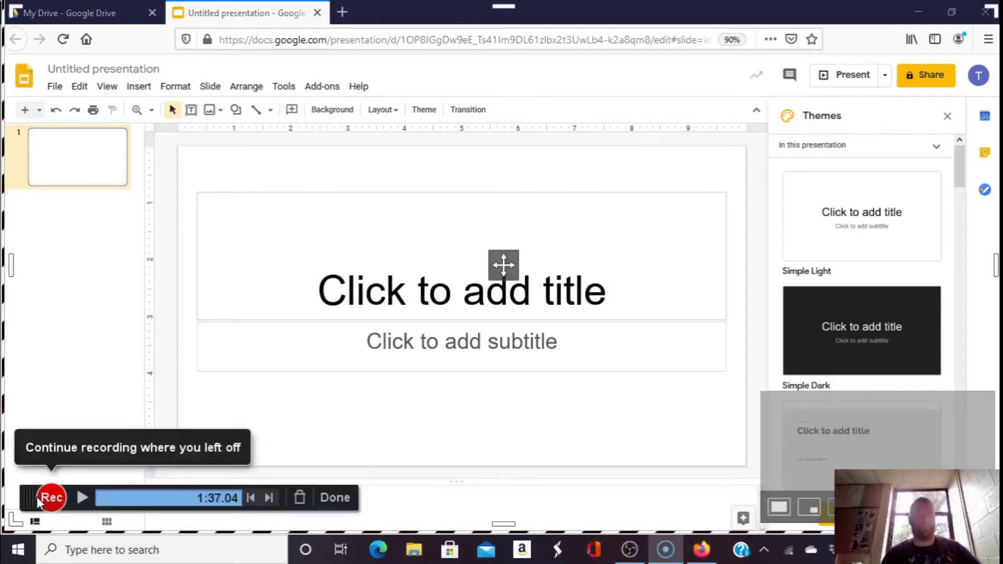
- Finish the recording and save it as a video file named Sample-screencastomatic
click(335, 498)
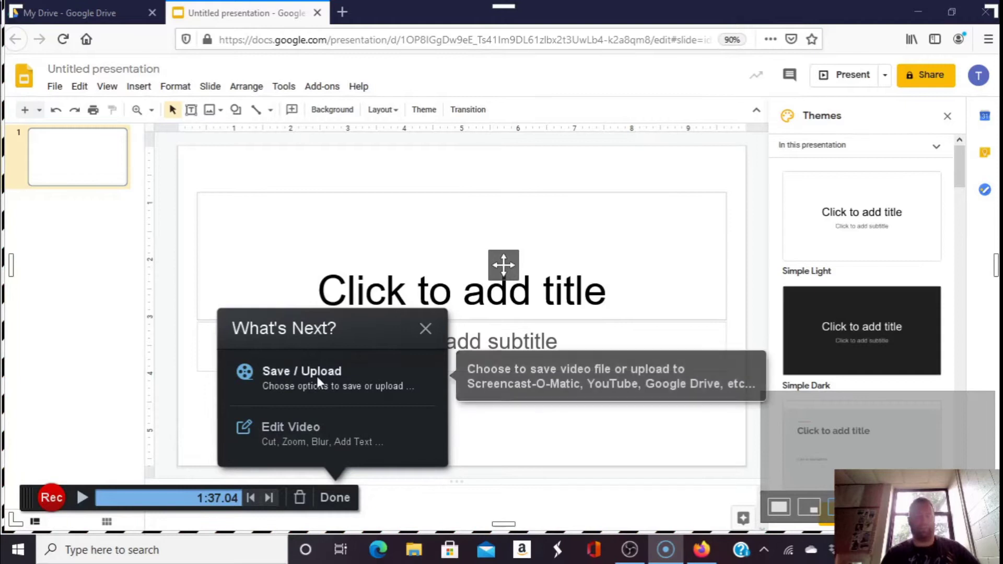
click(316, 382)
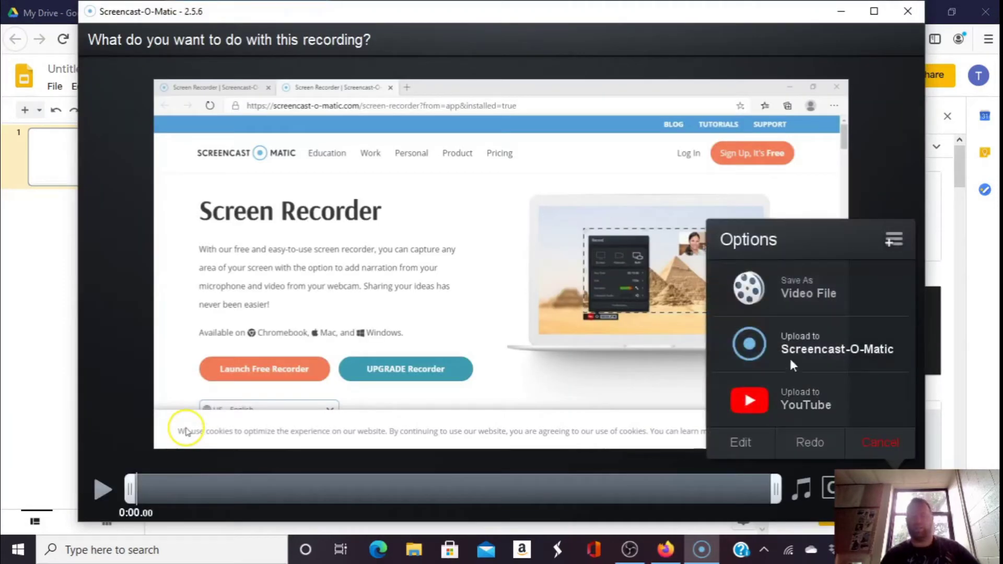
click(816, 291)
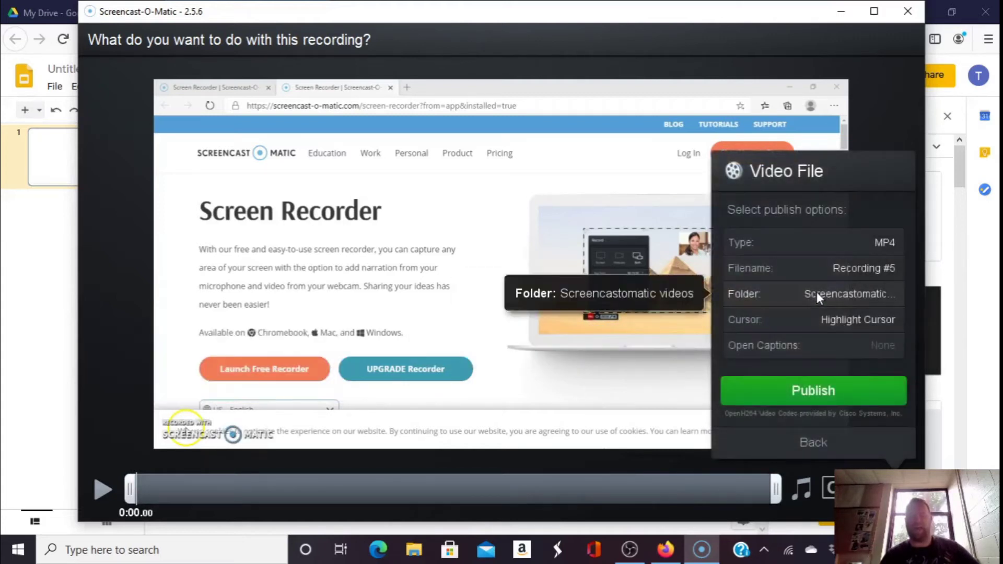
click(847, 268)
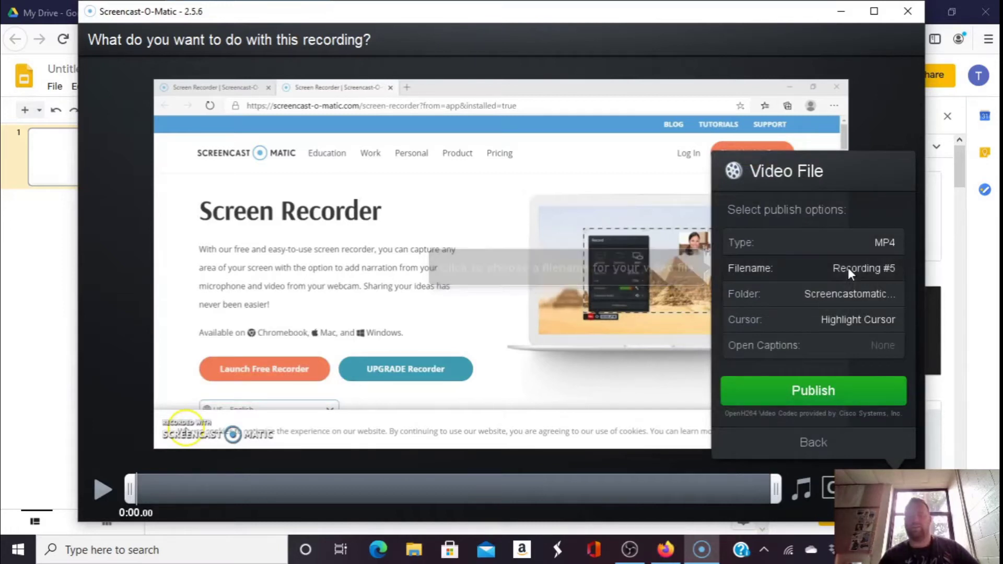
key(BackSpace)
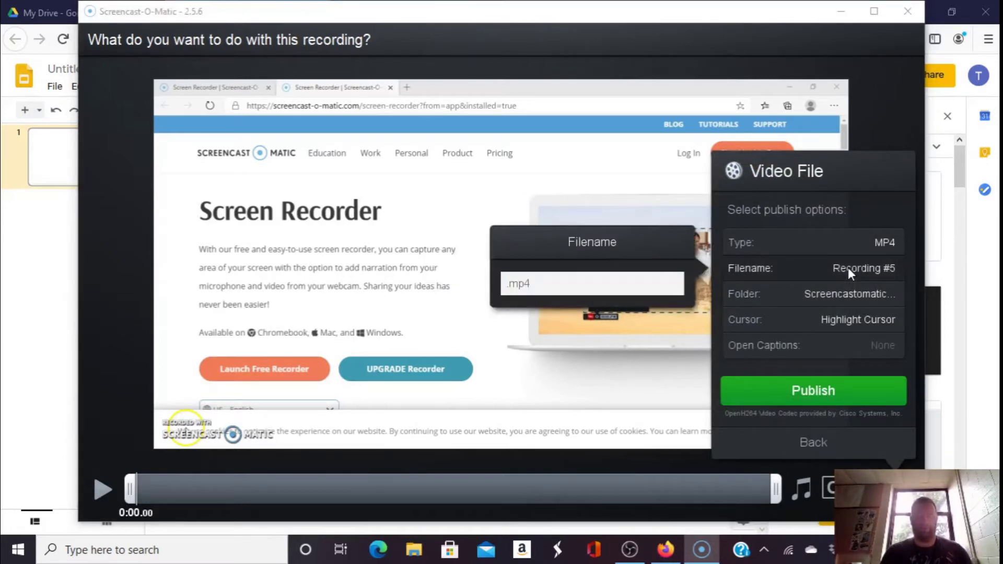
text(Sample-)
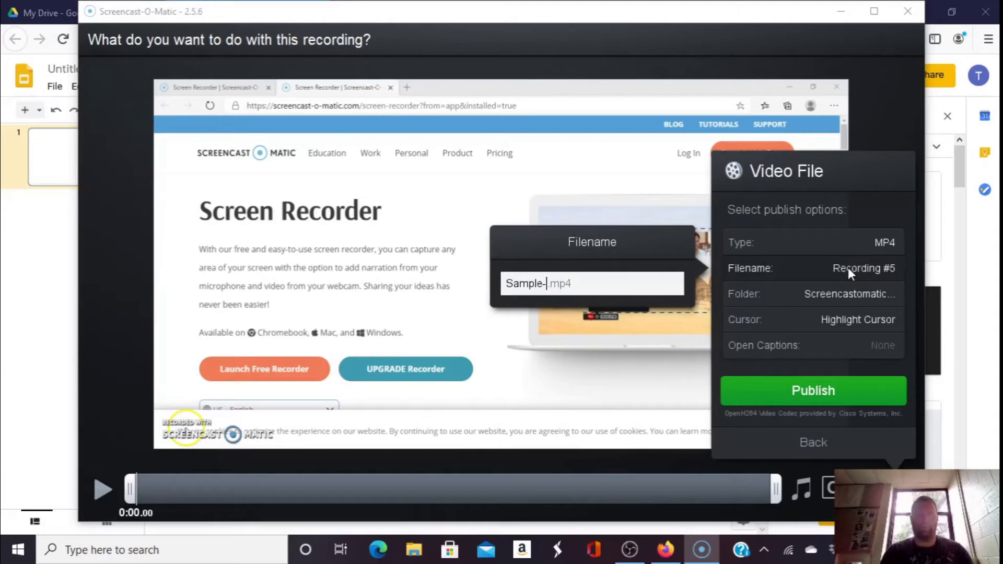
text(screencastomatic)
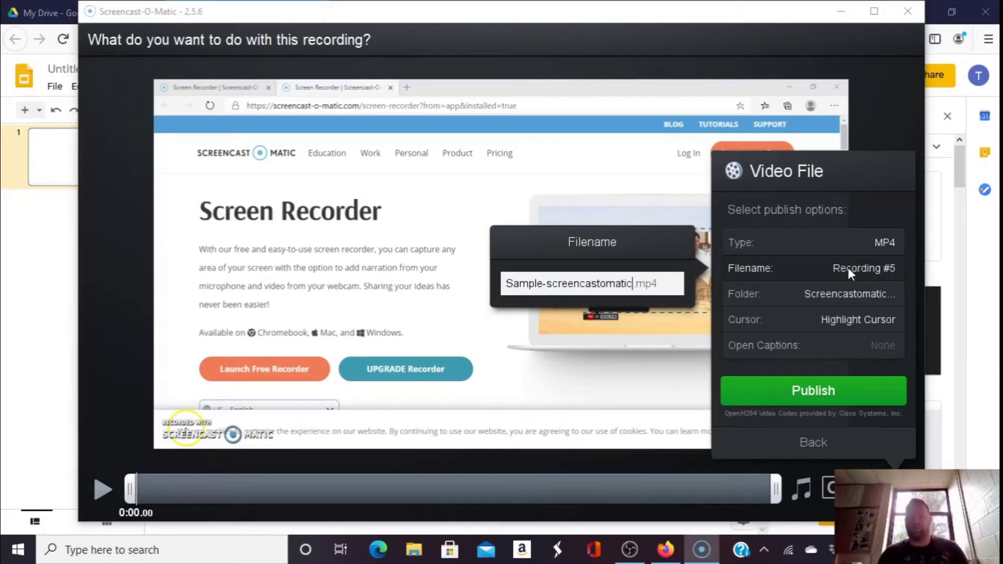
click(842, 293)
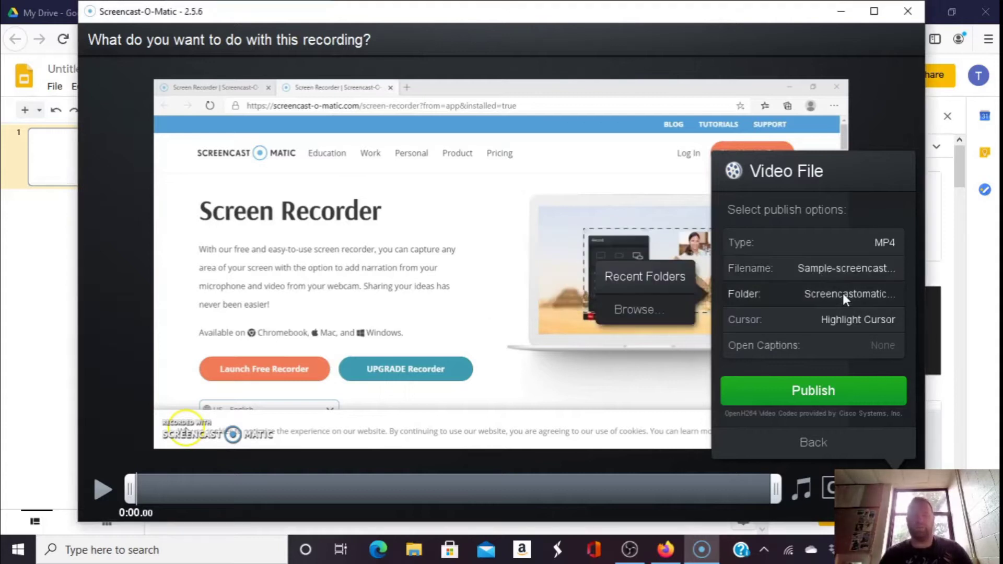
- Set the save folder to Documents > Screencastomatic videos and publish as MP4
click(624, 308)
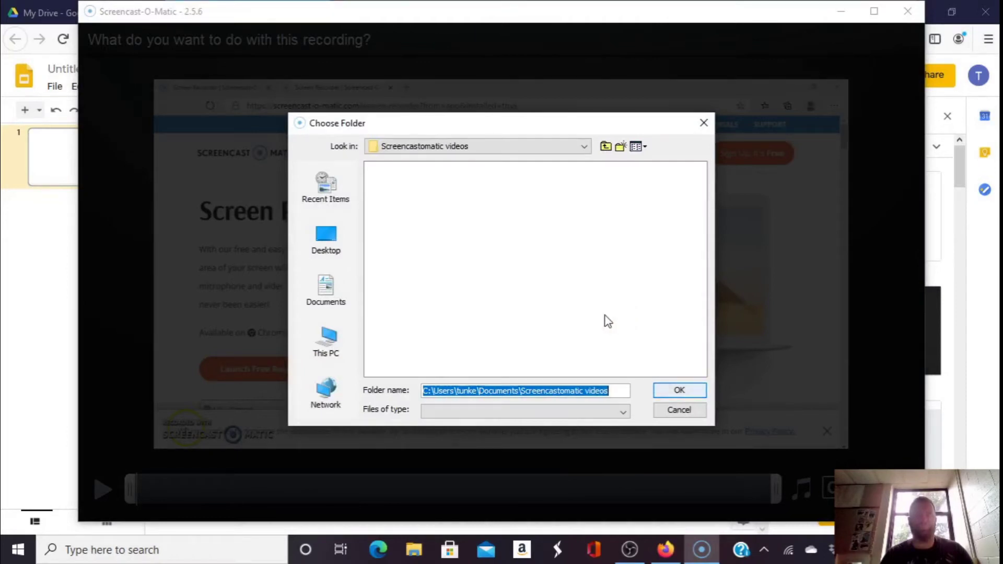
click(324, 294)
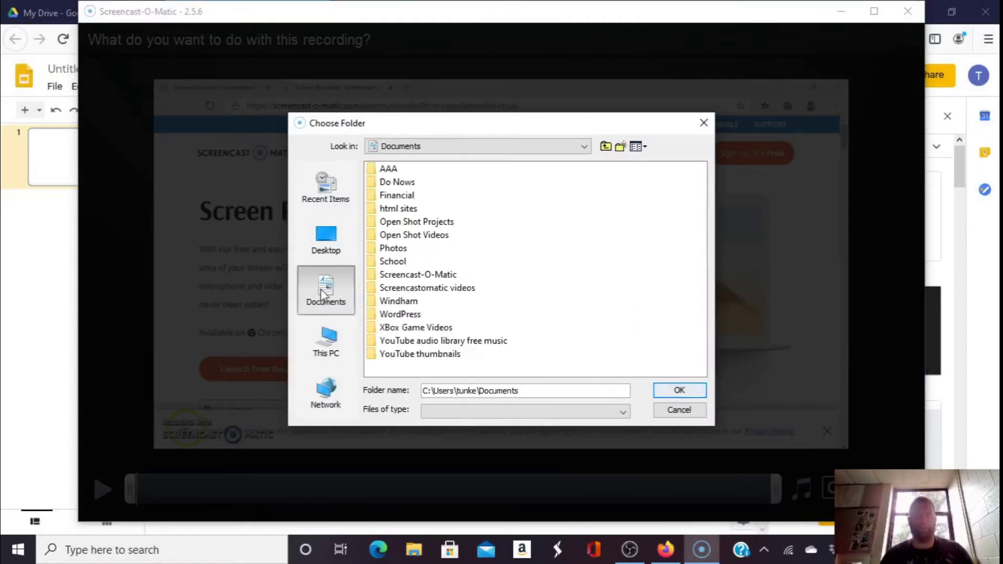
double_click(431, 289)
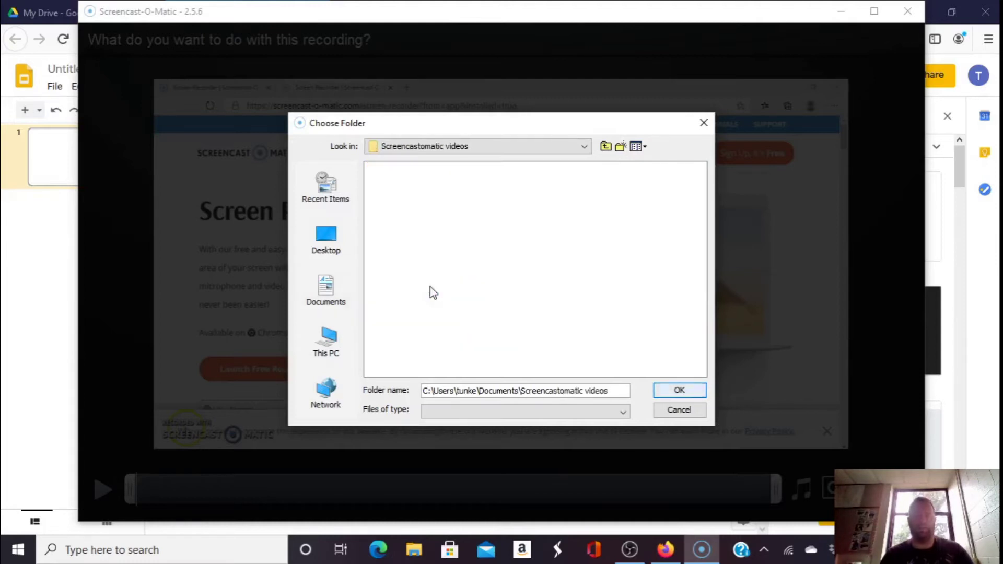
click(677, 392)
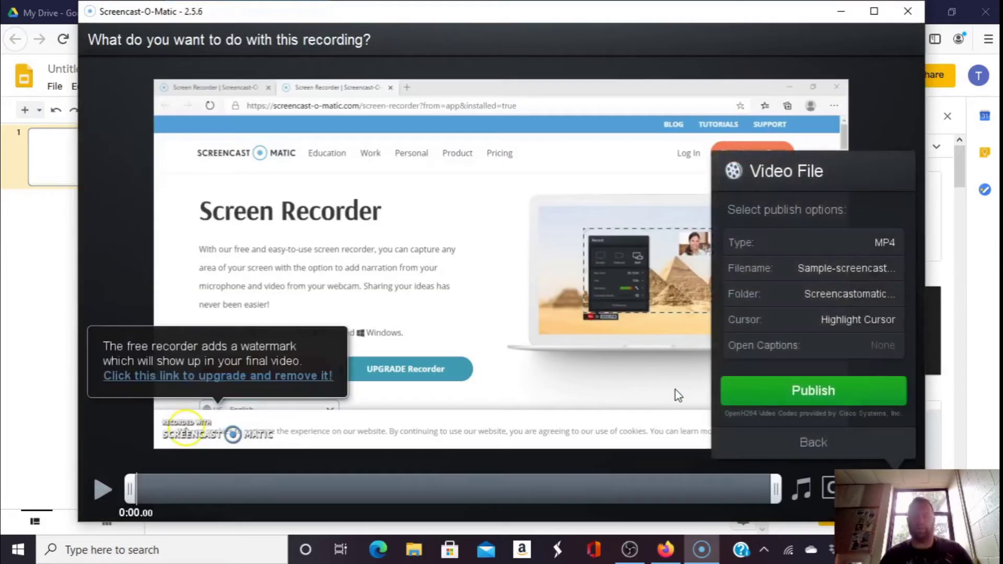
click(795, 393)
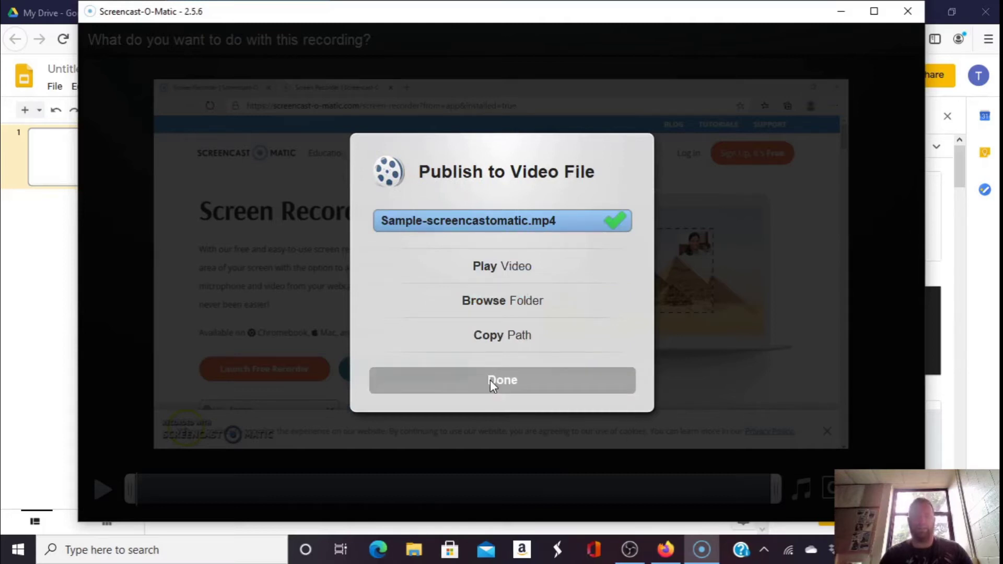
- Close the publish window once Sample-screencastomatic.mp4 has been published
click(490, 380)
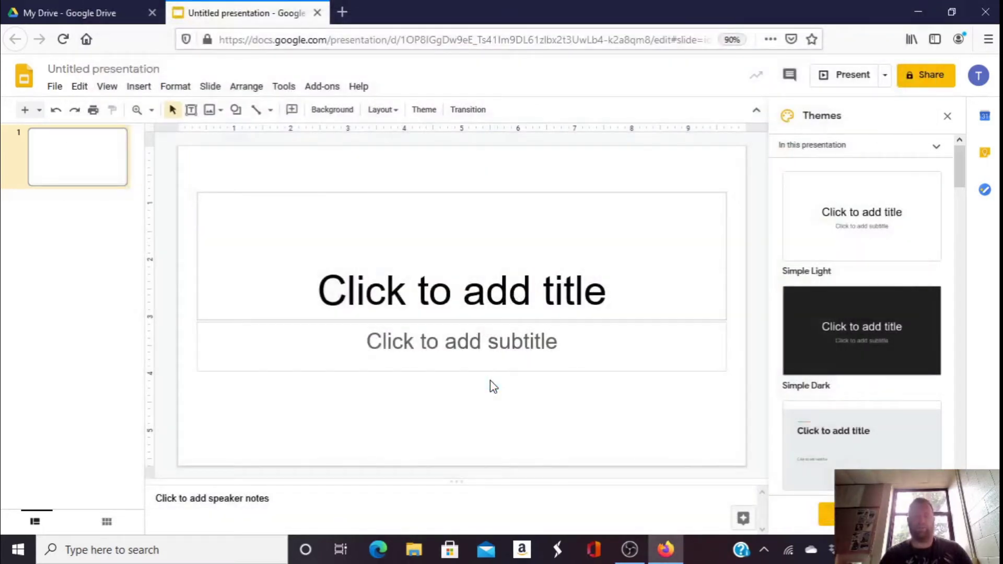
- Close Firefox with both tabs and select the OpenShot Video Editor shortcut
click(991, 14)
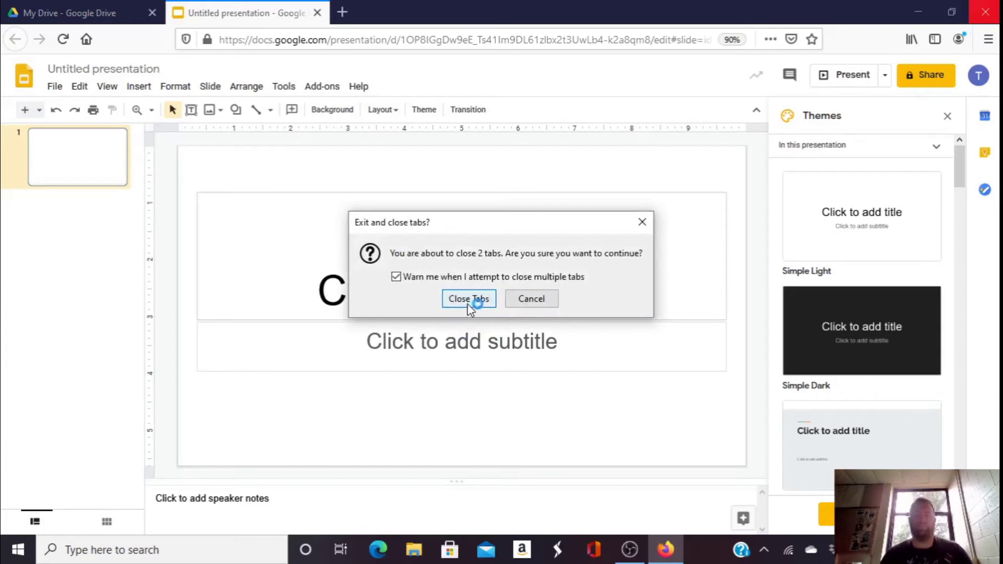
click(469, 299)
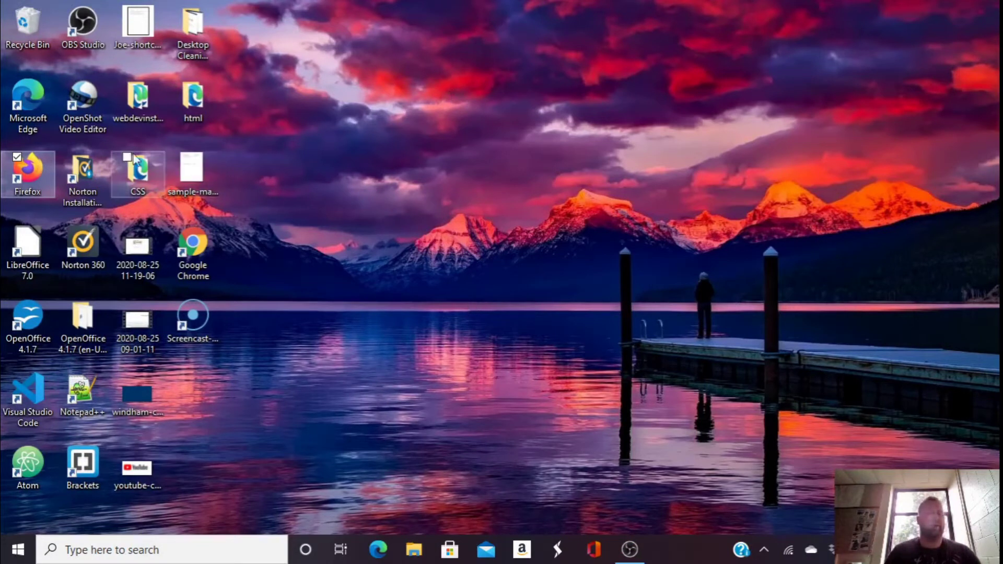
click(81, 93)
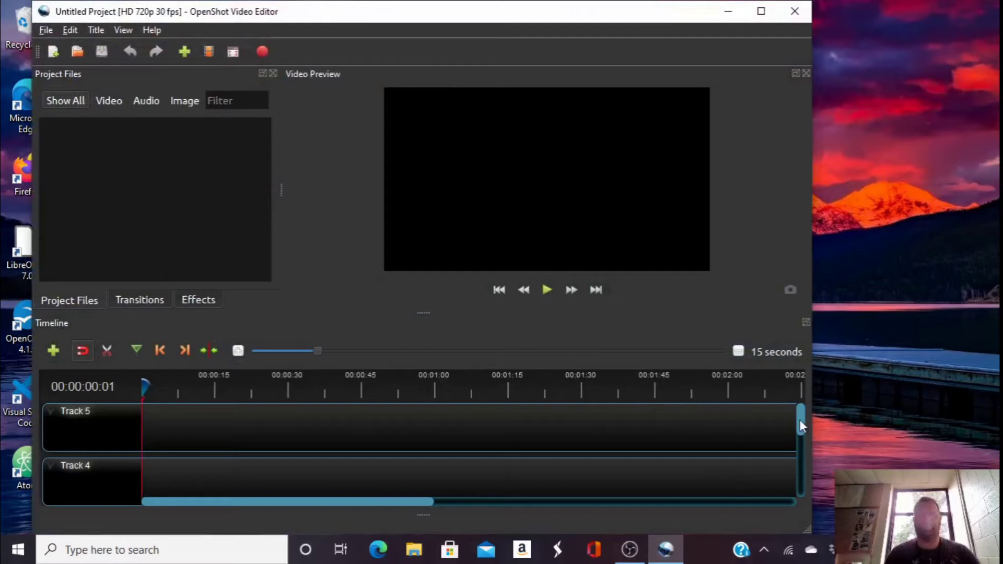
- Move Sample-screencastomatic from Documents > Screencastomatic videos onto the desktop
drag(799, 419, 807, 491)
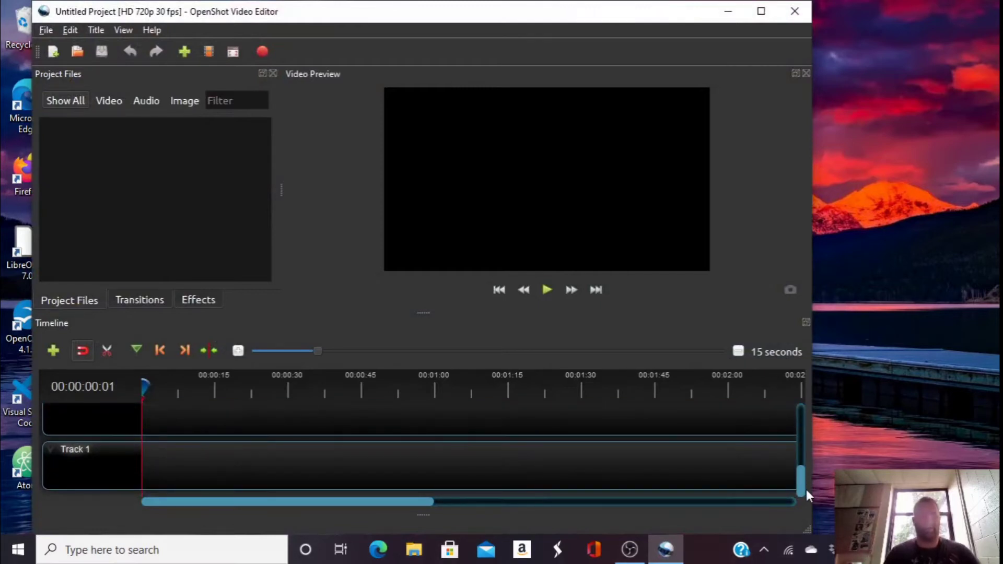
click(412, 553)
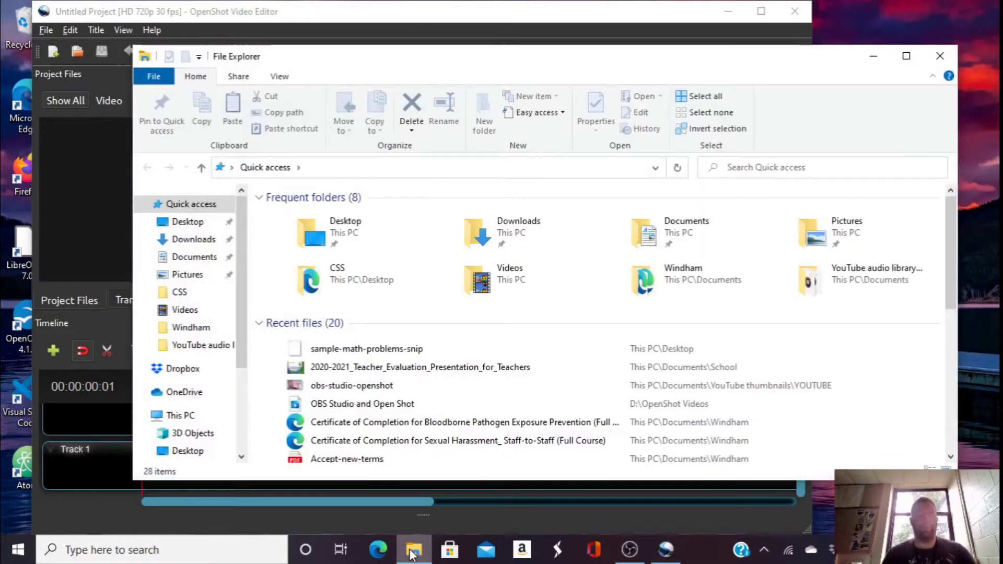
click(200, 260)
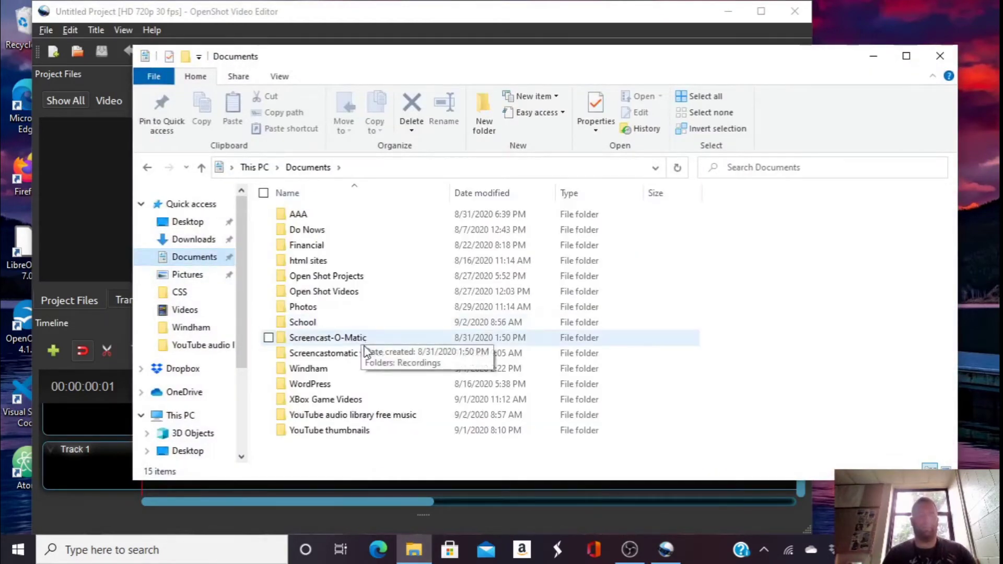
double_click(364, 354)
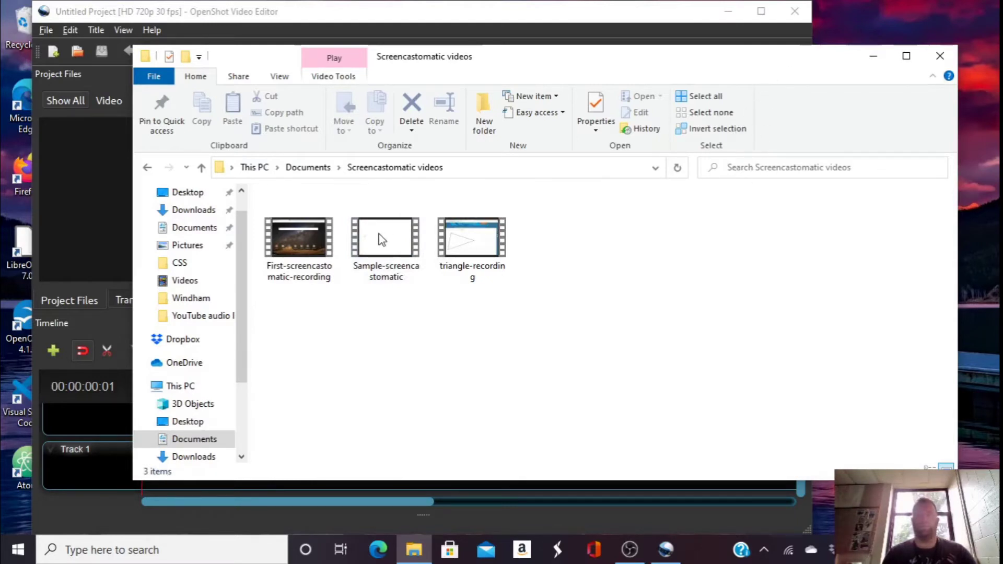
drag(383, 238, 973, 153)
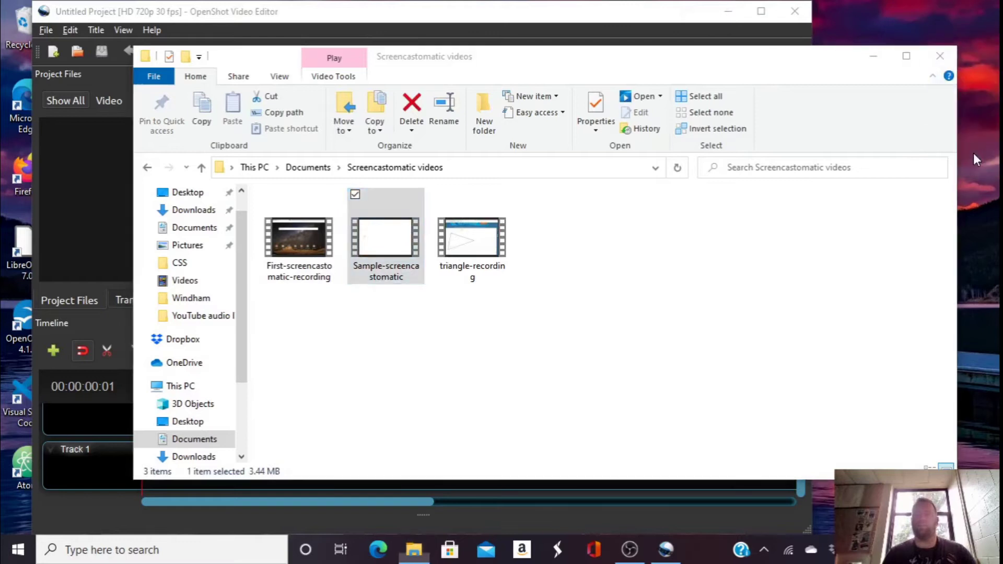
click(939, 57)
drag(954, 99, 407, 459)
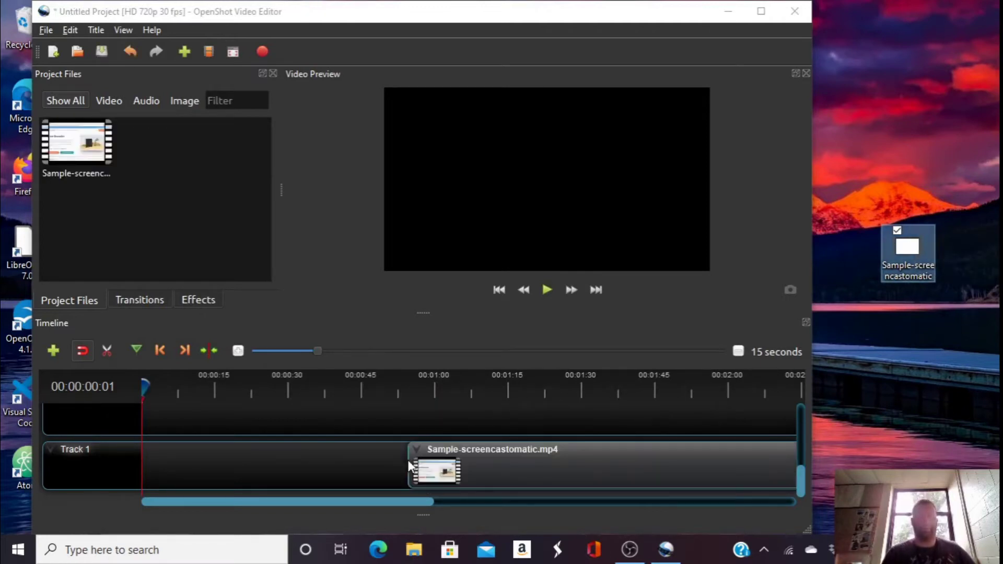
- Put Sample-screencastomatic.mp4 on Track 1, preview to 00:00:03:17, and select the Razor tool
drag(506, 470, 233, 460)
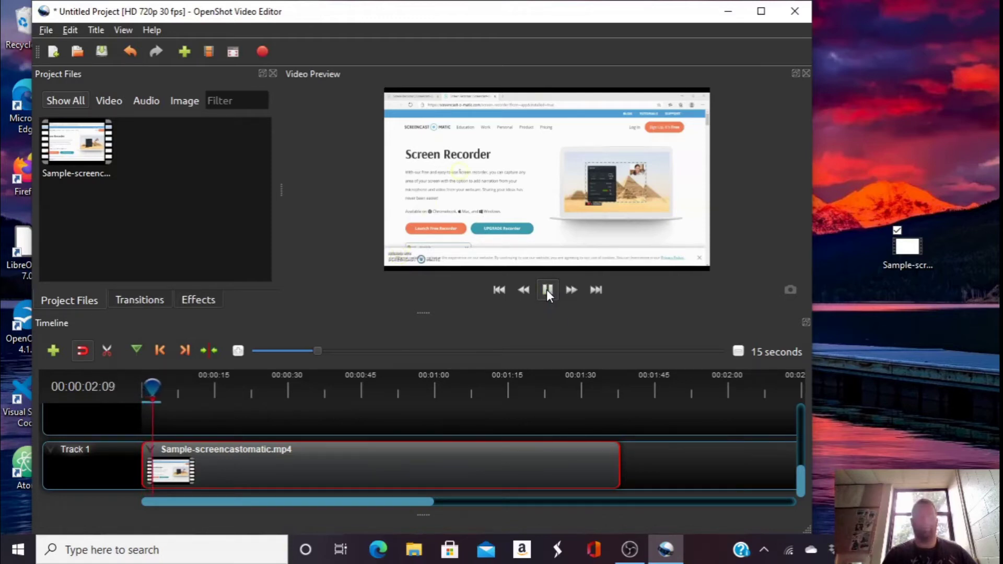
click(546, 289)
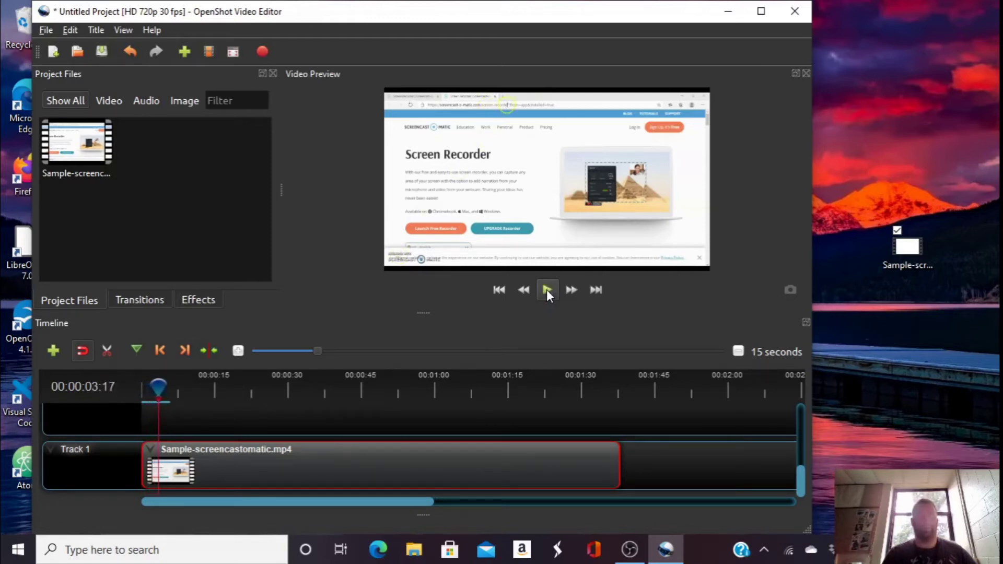
click(108, 359)
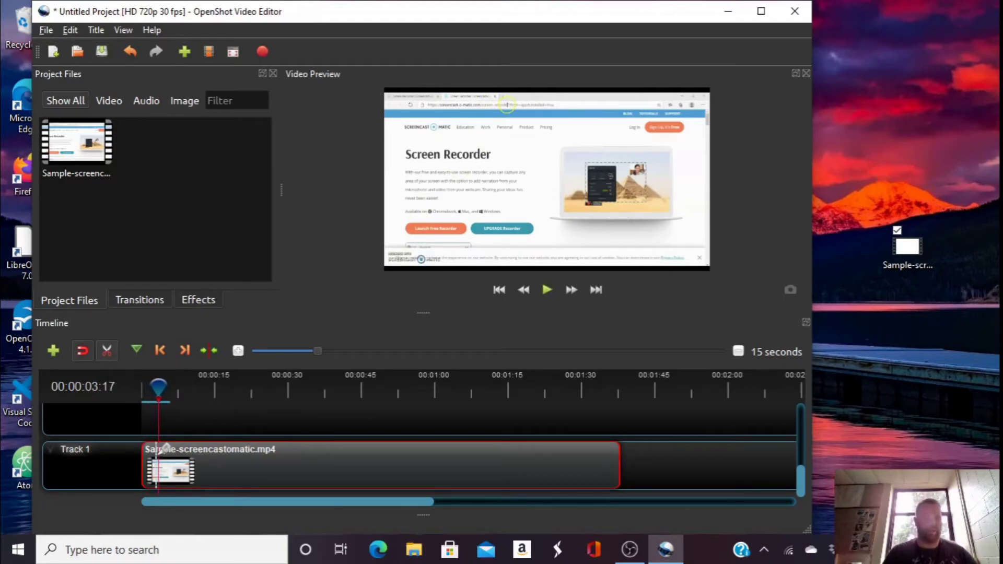
- Cut a short piece off the screencast clip's start, delete it, and move the clip to the track start
click(158, 448)
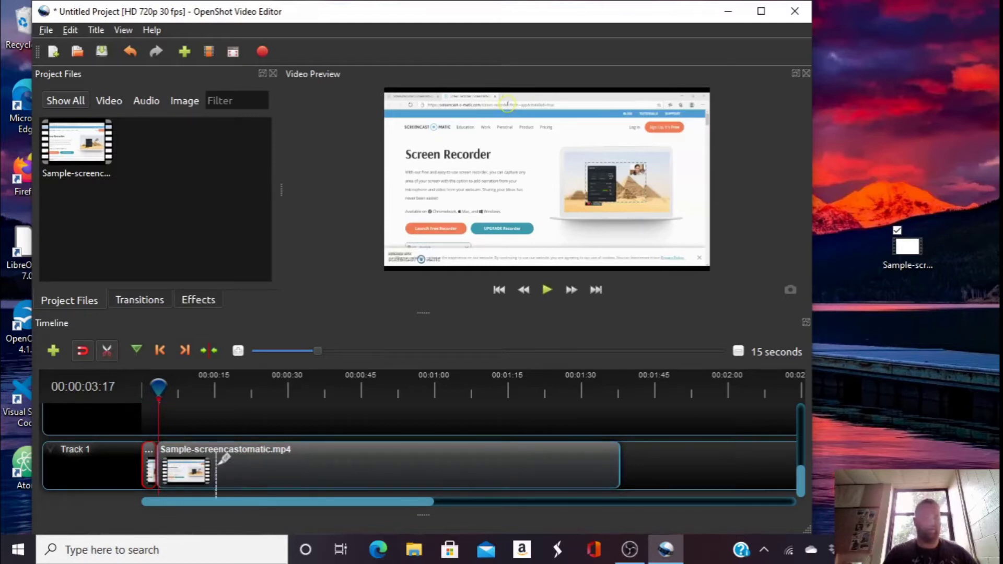
click(107, 350)
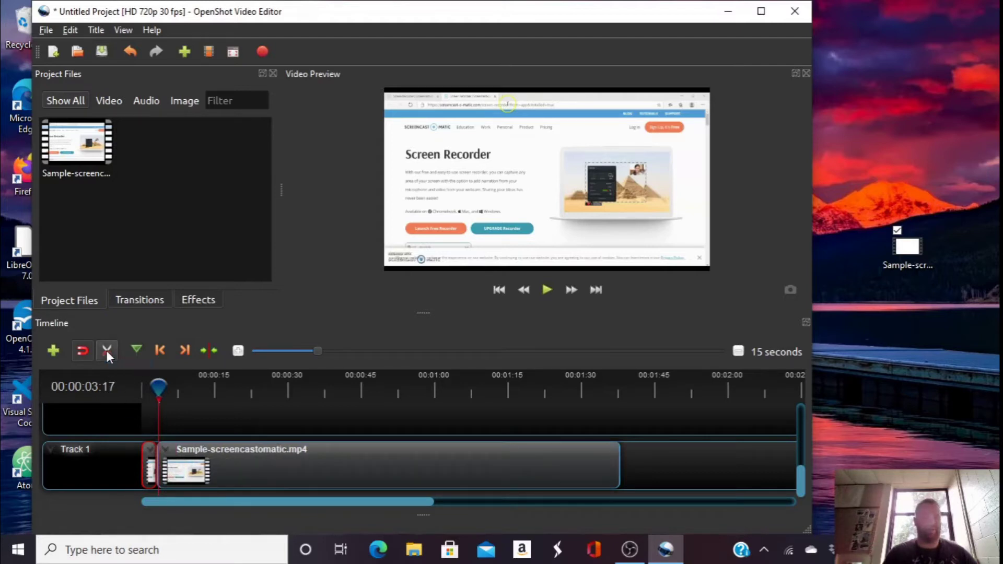
right_click(150, 456)
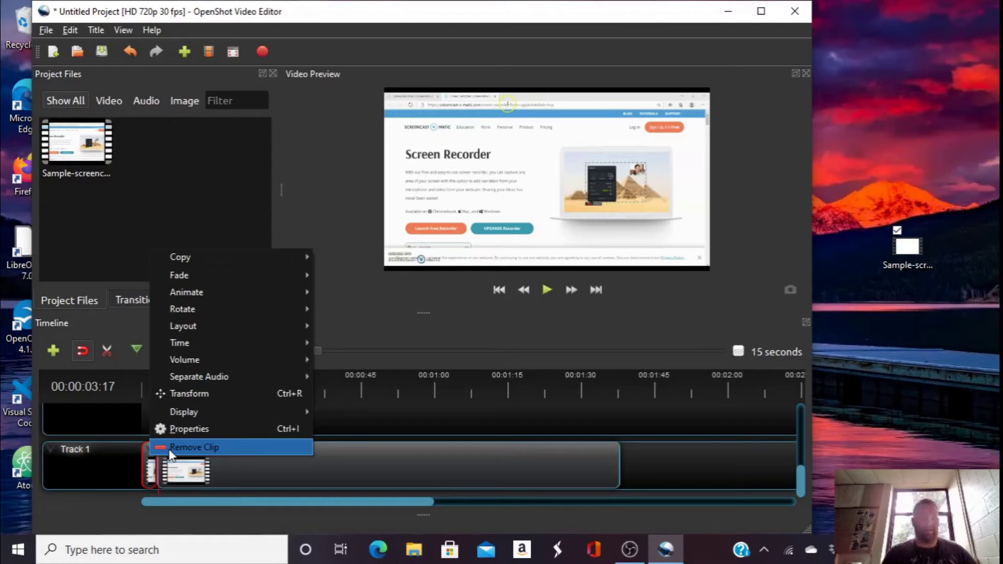
click(170, 448)
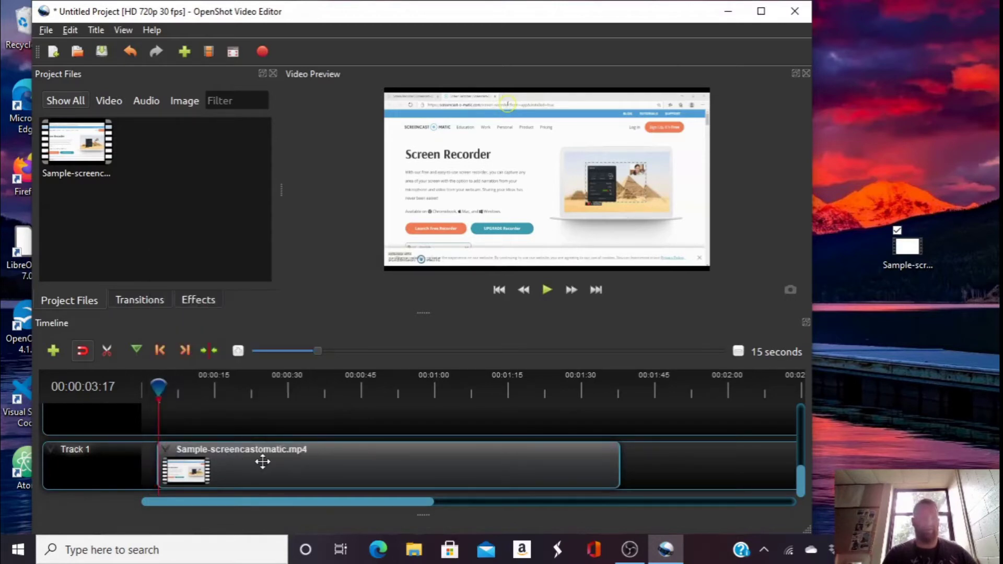
drag(262, 461, 218, 461)
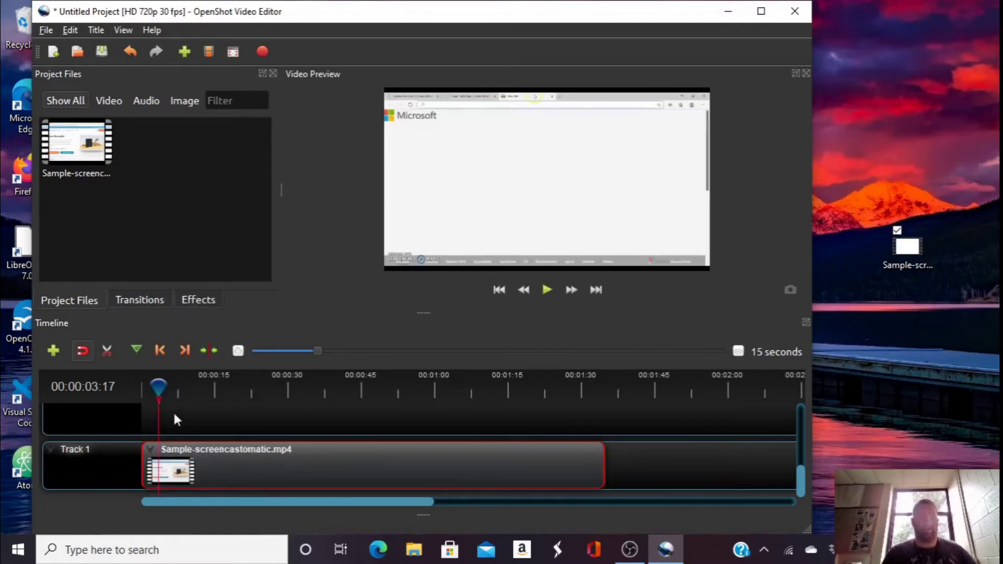
- Split the clip past the one-minute mark, remove the second piece, and shift the screencast clip later
click(107, 350)
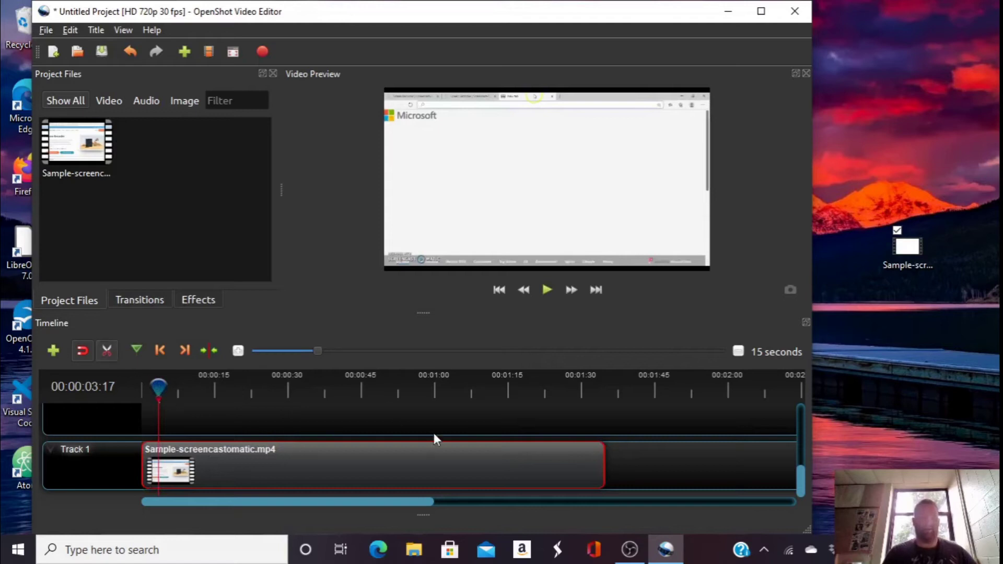
click(481, 453)
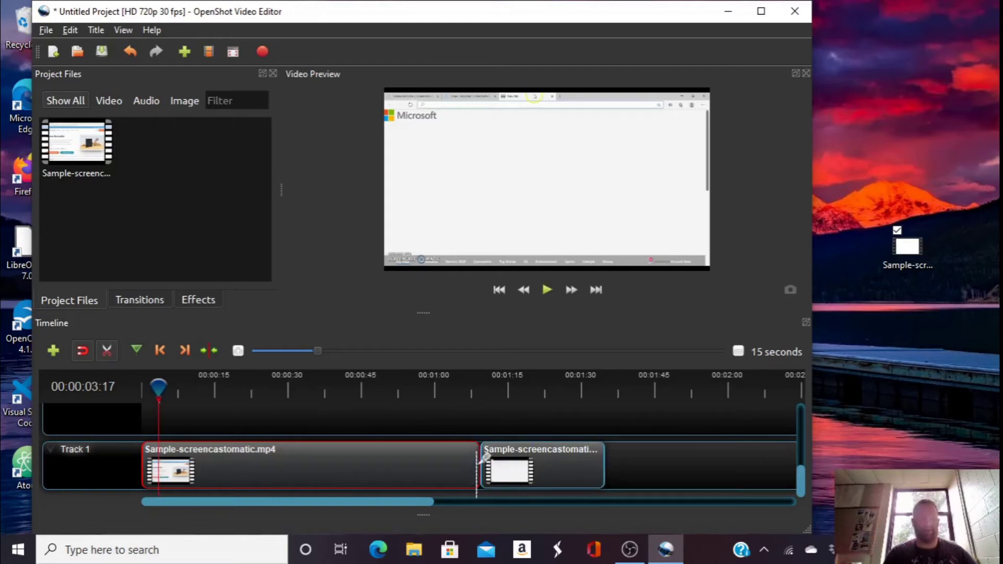
click(107, 348)
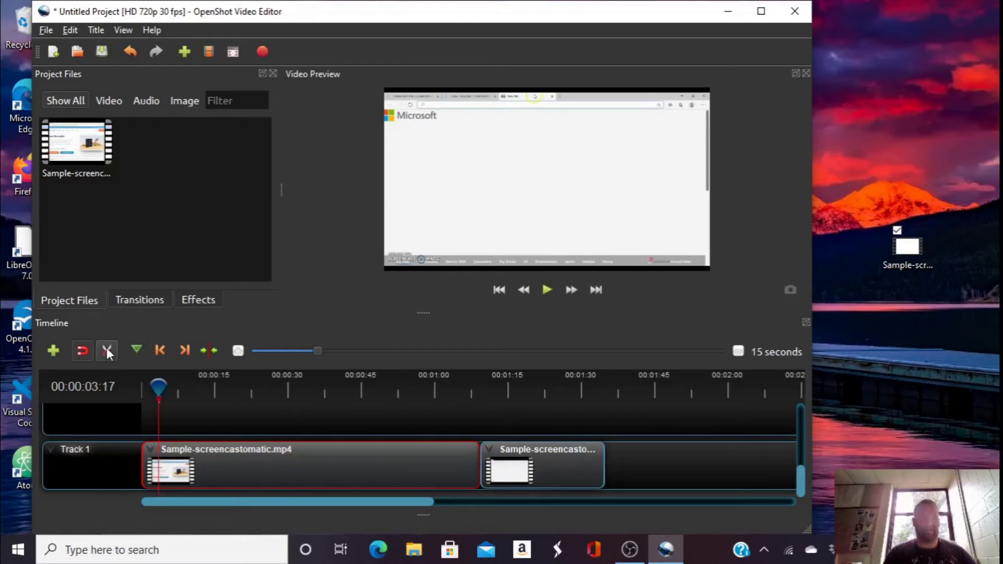
click(526, 452)
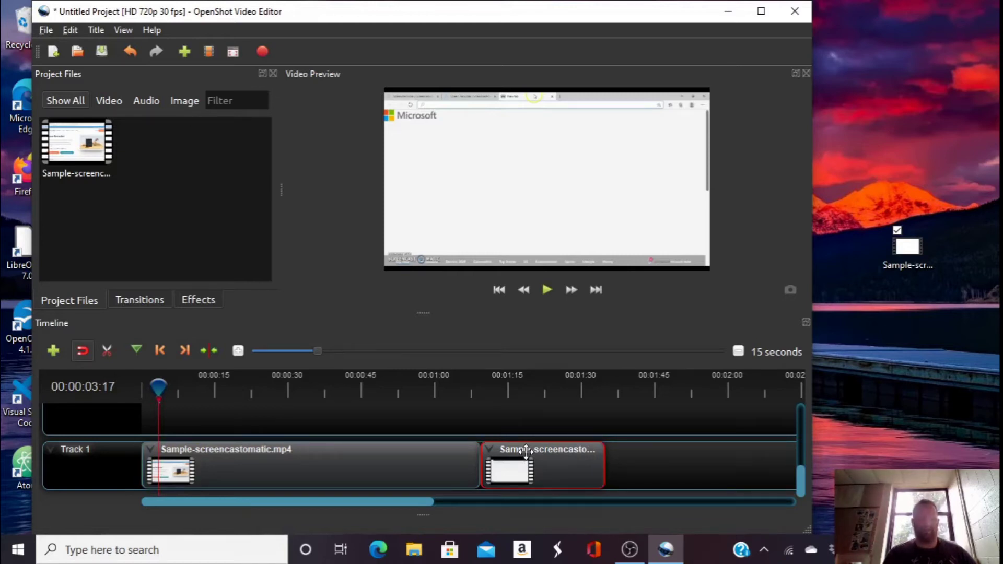
right_click(526, 451)
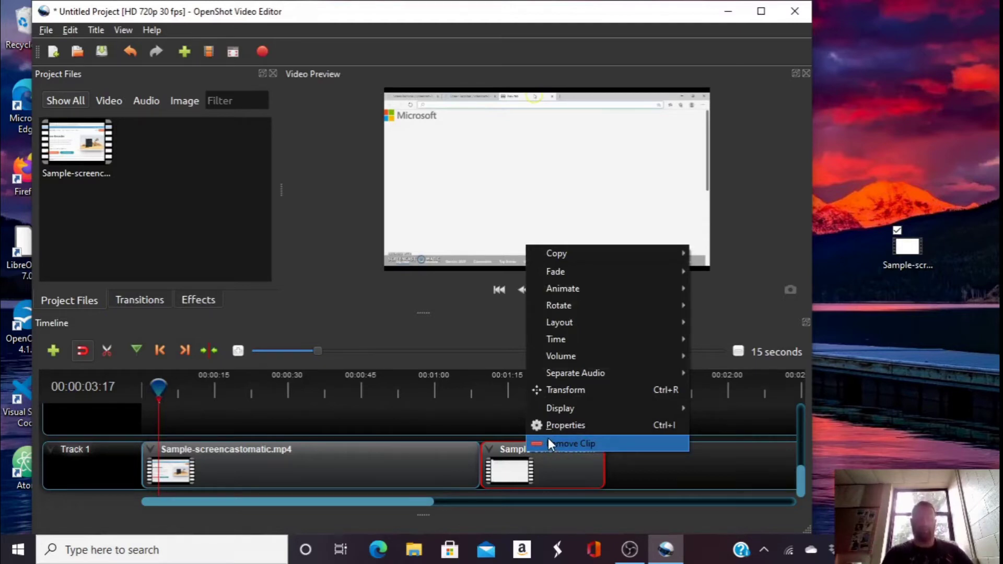
click(548, 442)
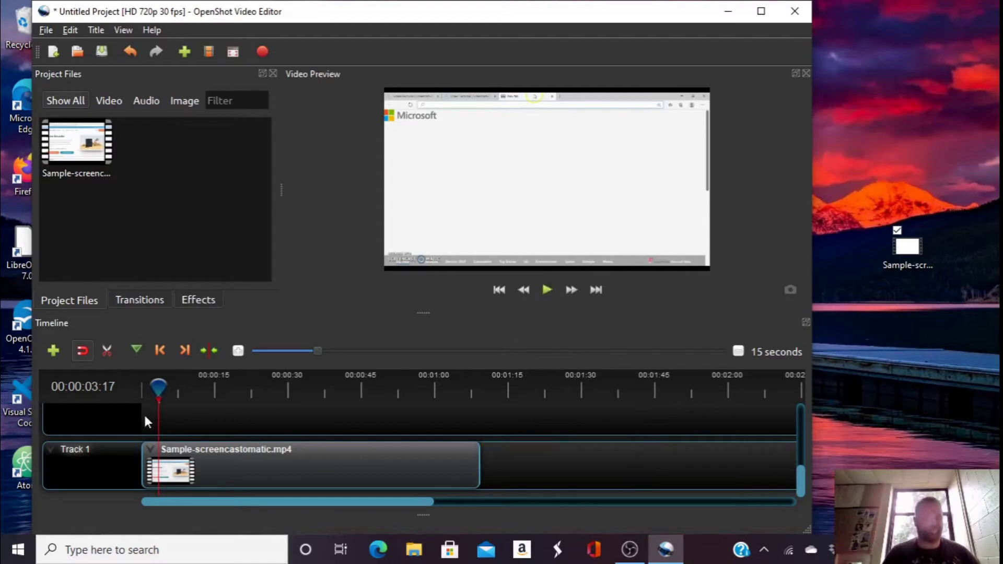
drag(302, 466, 445, 464)
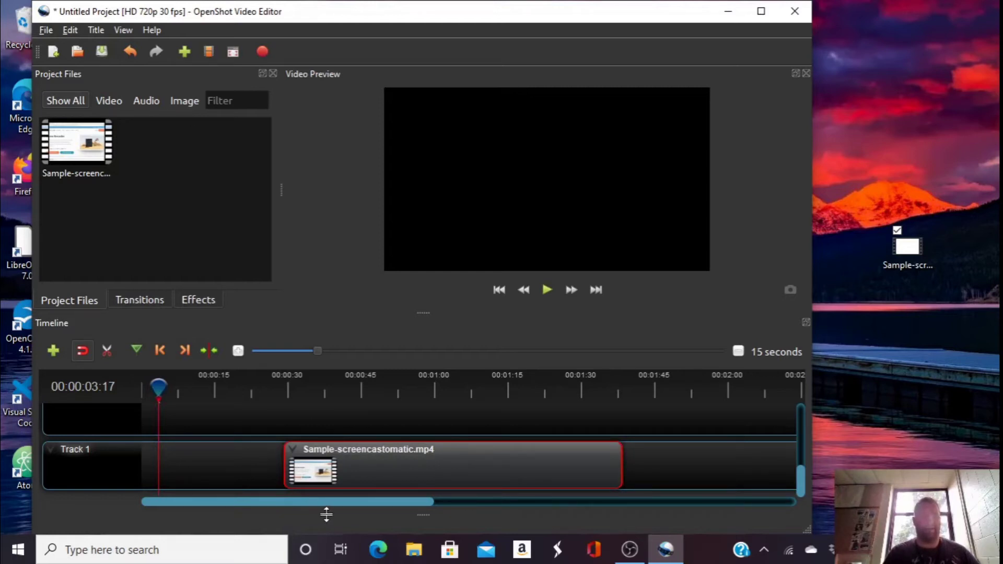
- Start a new title using the Standard 1 template
click(97, 31)
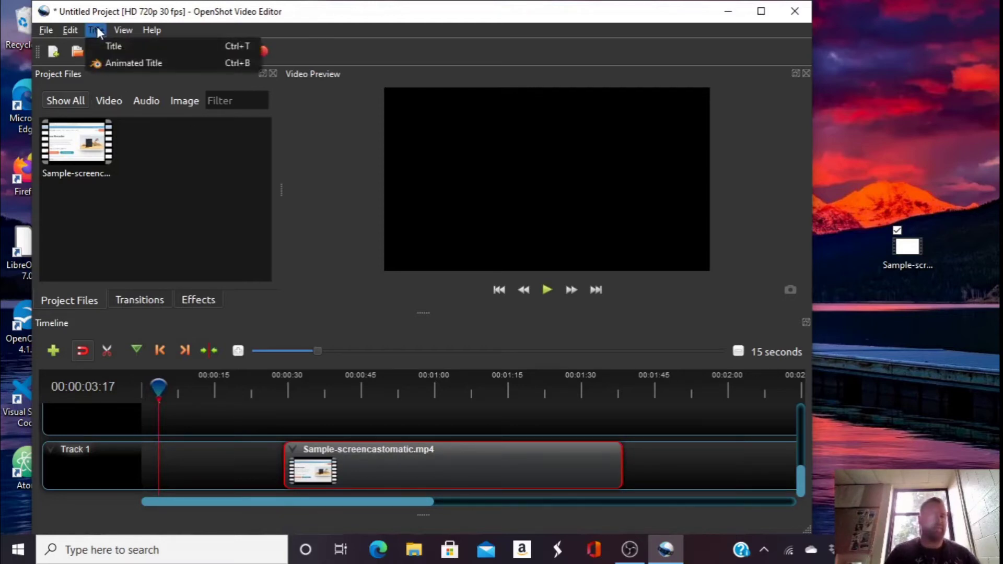
click(102, 42)
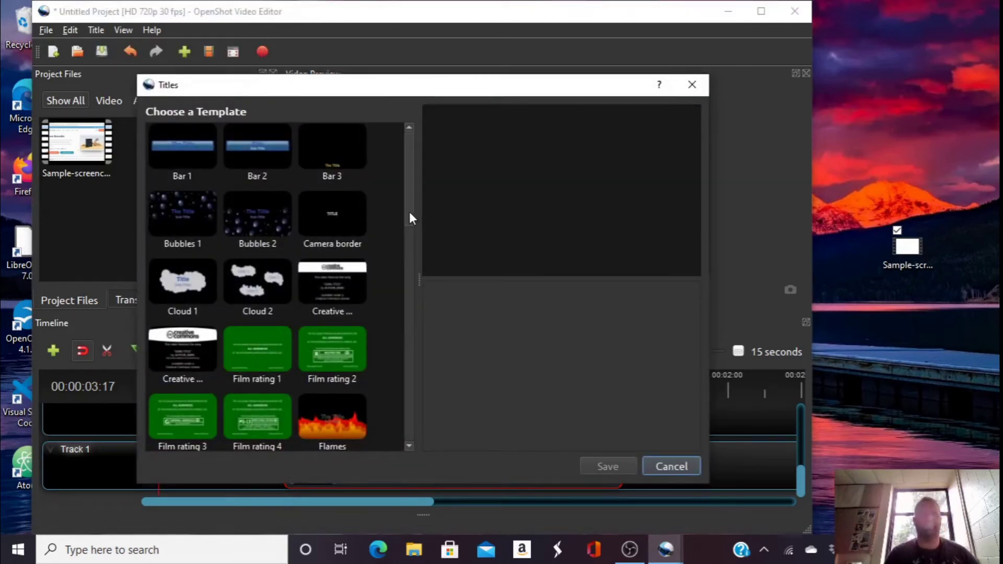
drag(410, 212, 403, 389)
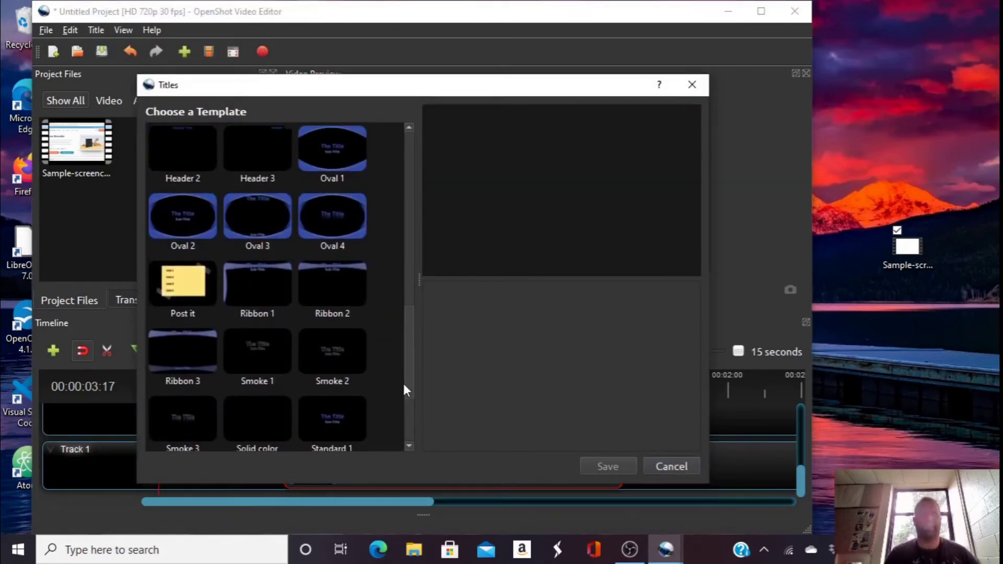
click(337, 435)
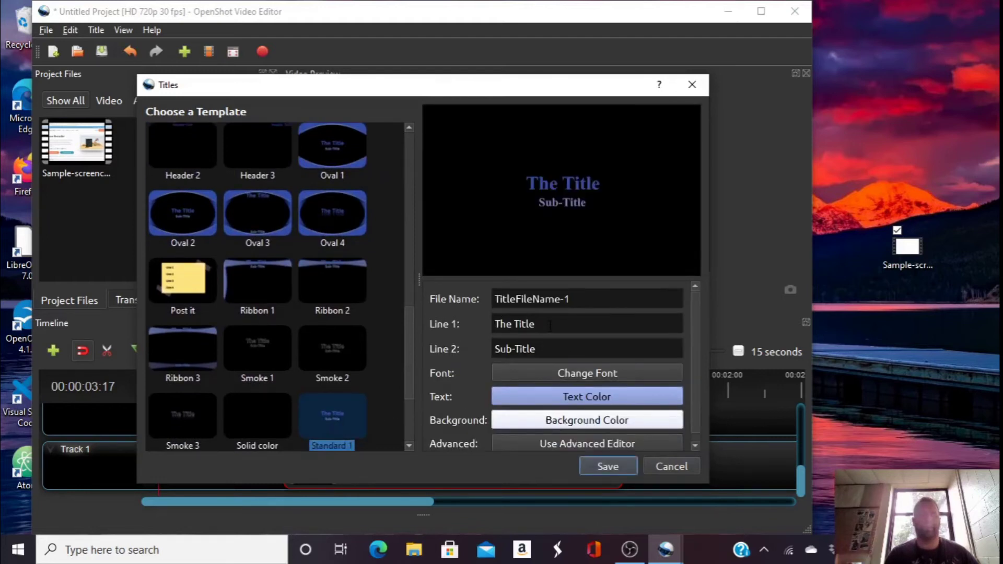
- Set the title lines to 'My Sample Video' and 'On Screencastomatic'
drag(550, 325, 463, 312)
key(BackSpace)
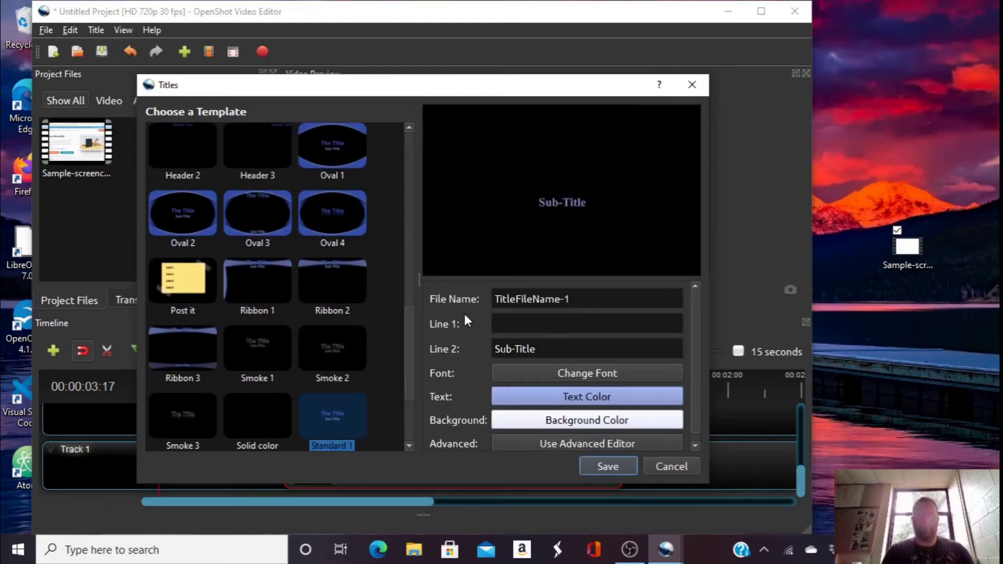
text(M)
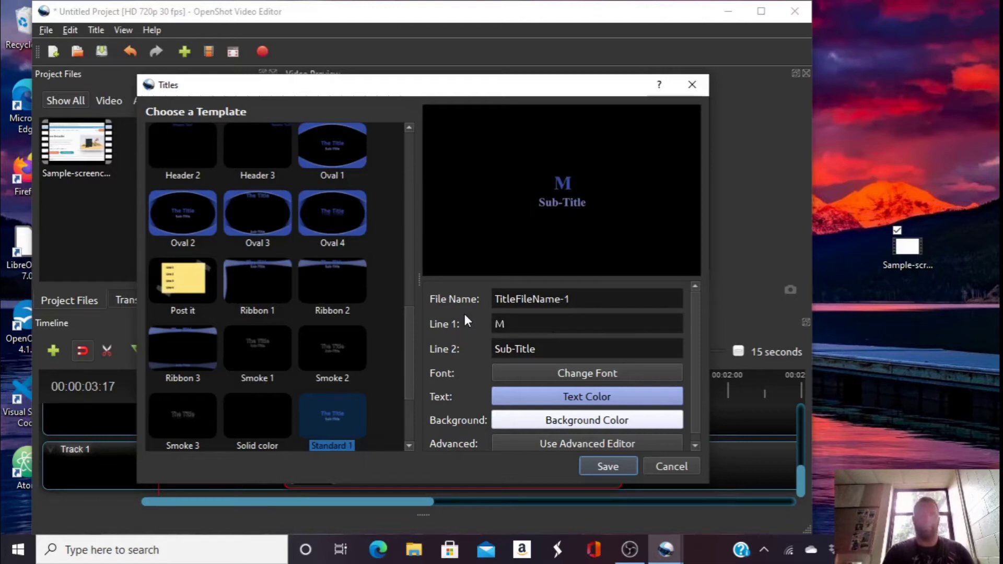
text(y S)
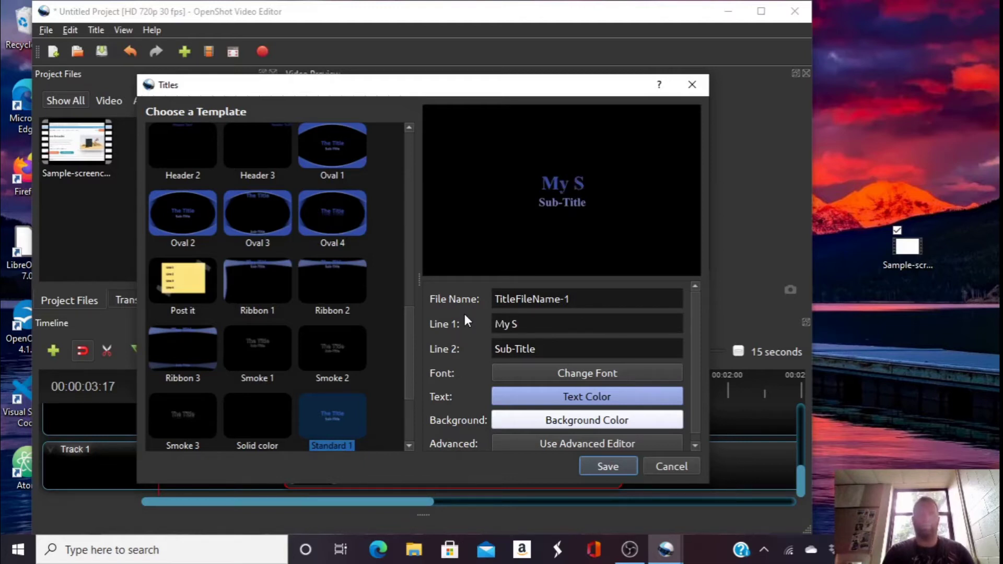
text(ample)
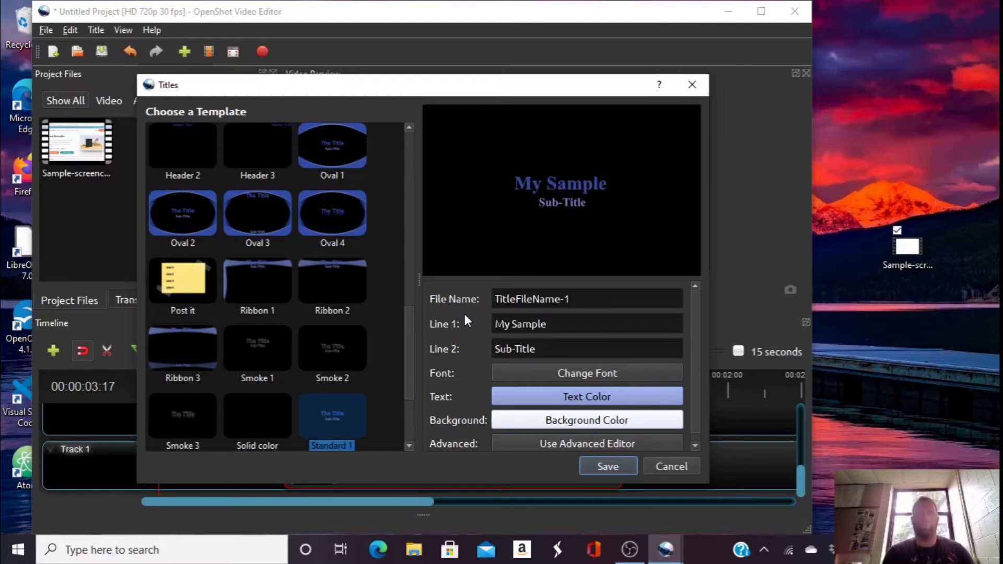
text(Vi)
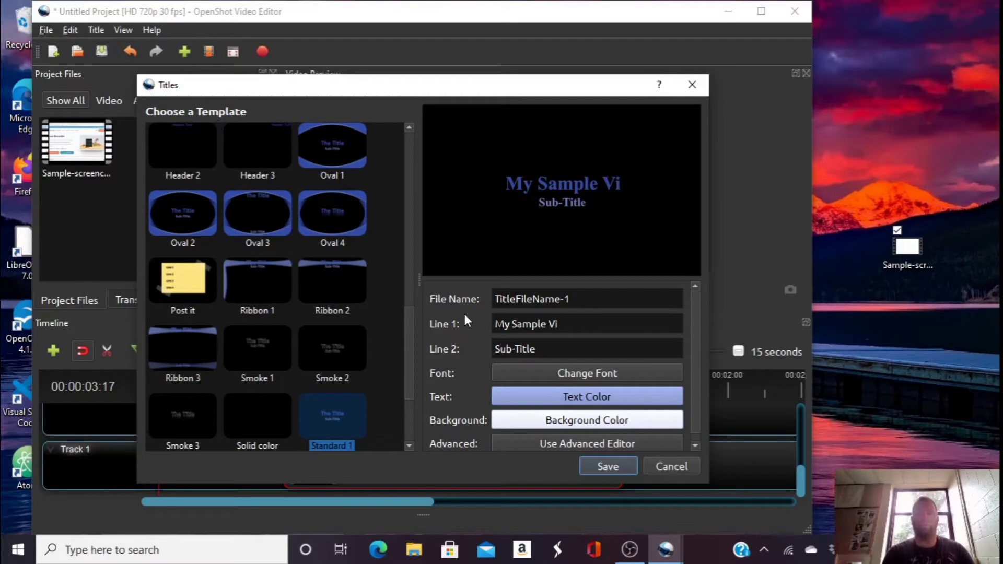
text(deo)
key(Tab)
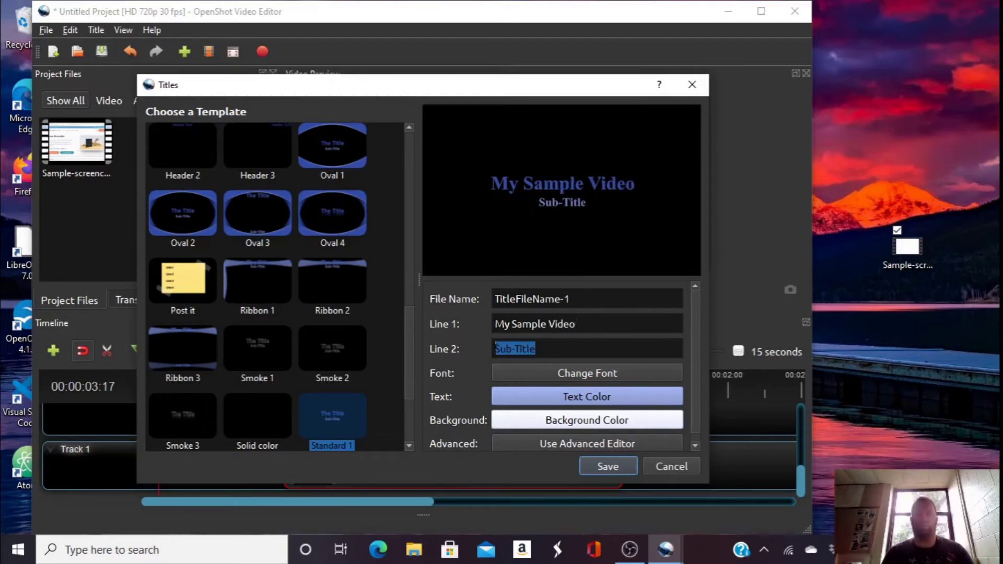
key(BackSpace)
text(O)
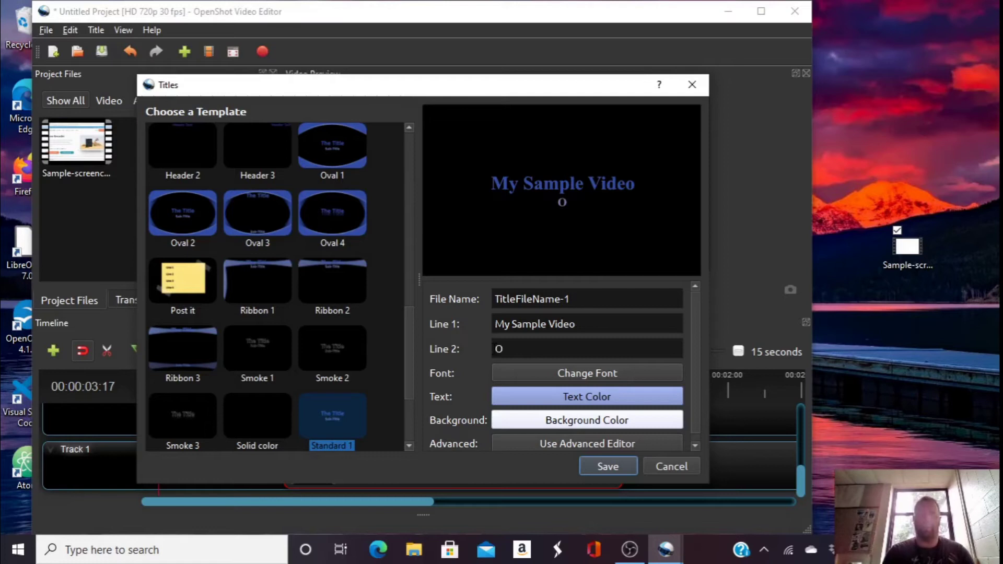
text(N)
key(BackSpace)
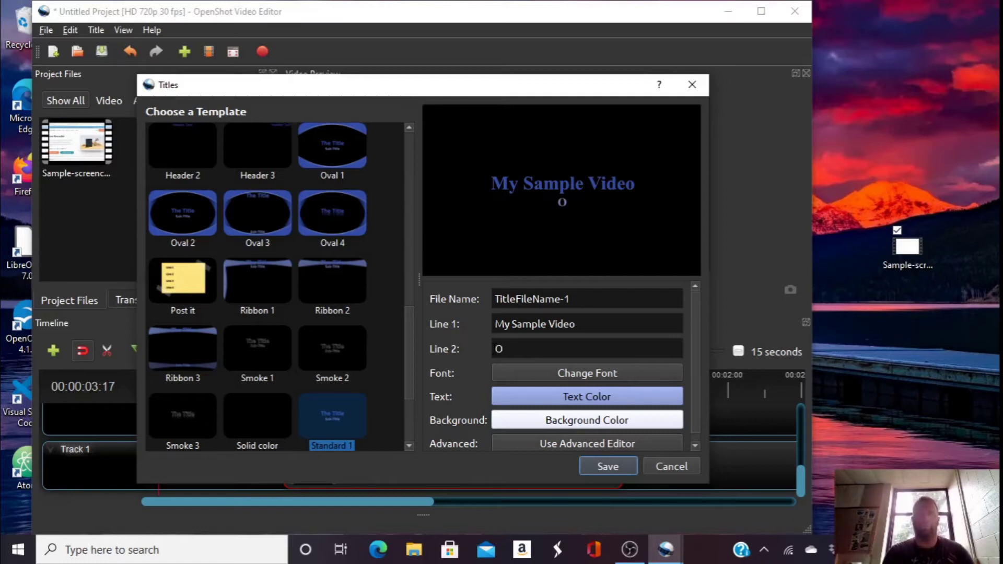
text(n Screenca)
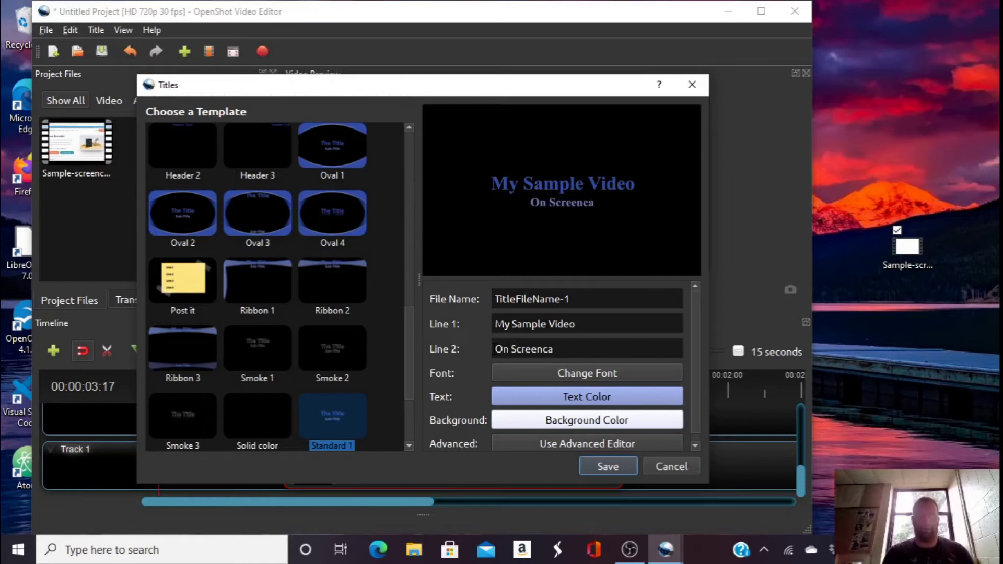
text(sto)
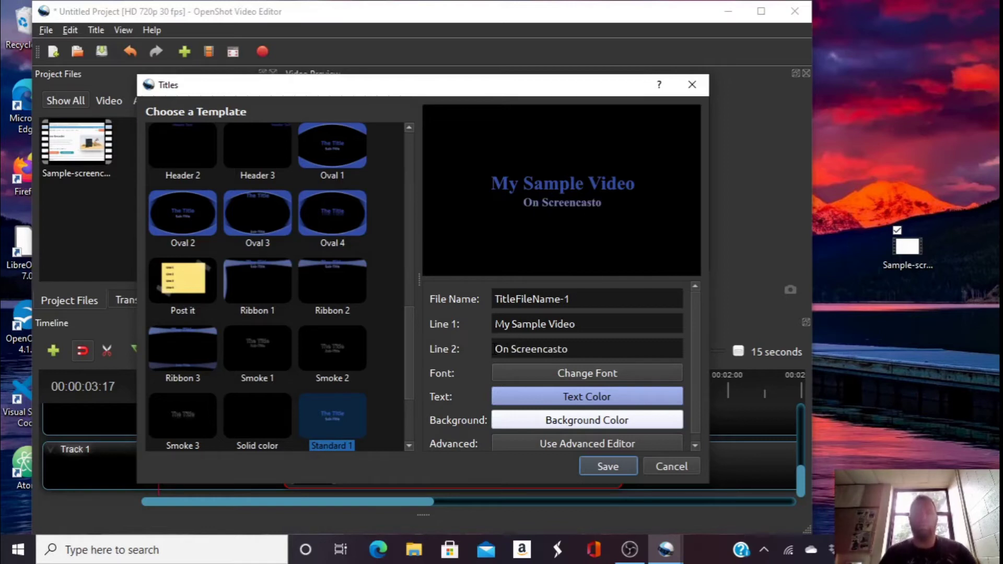
text(matic)
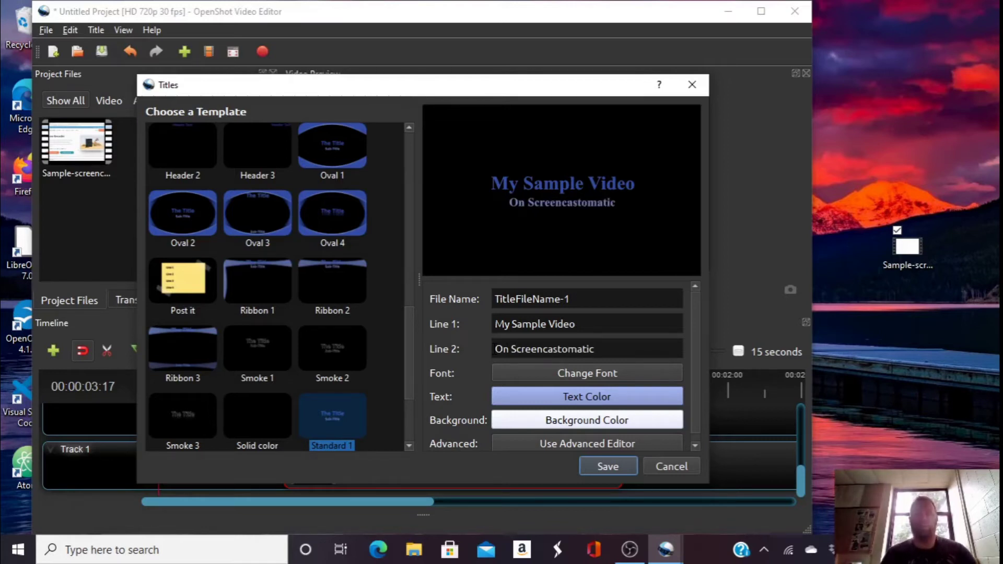
- Set the title text colour to a deep purple
click(568, 399)
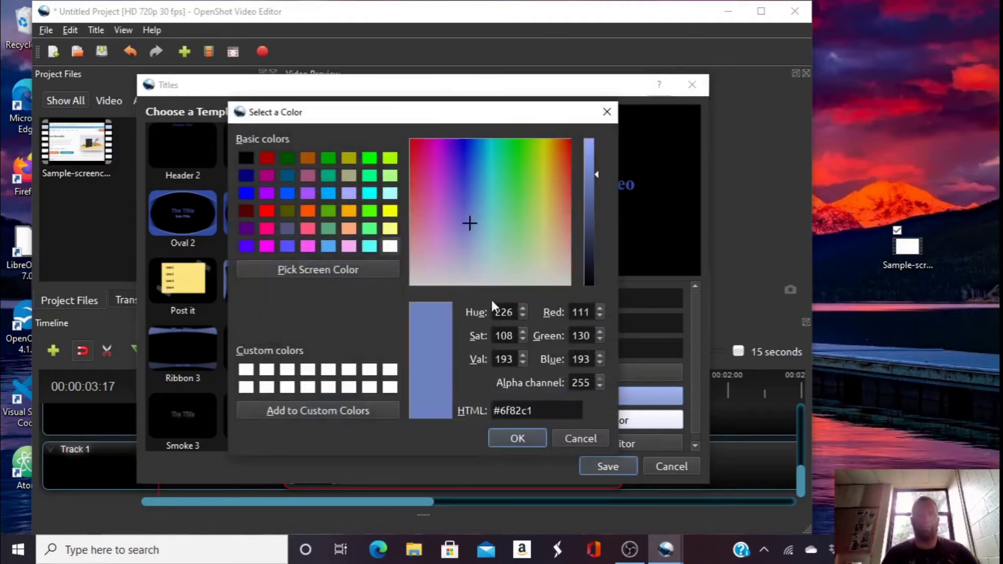
click(455, 158)
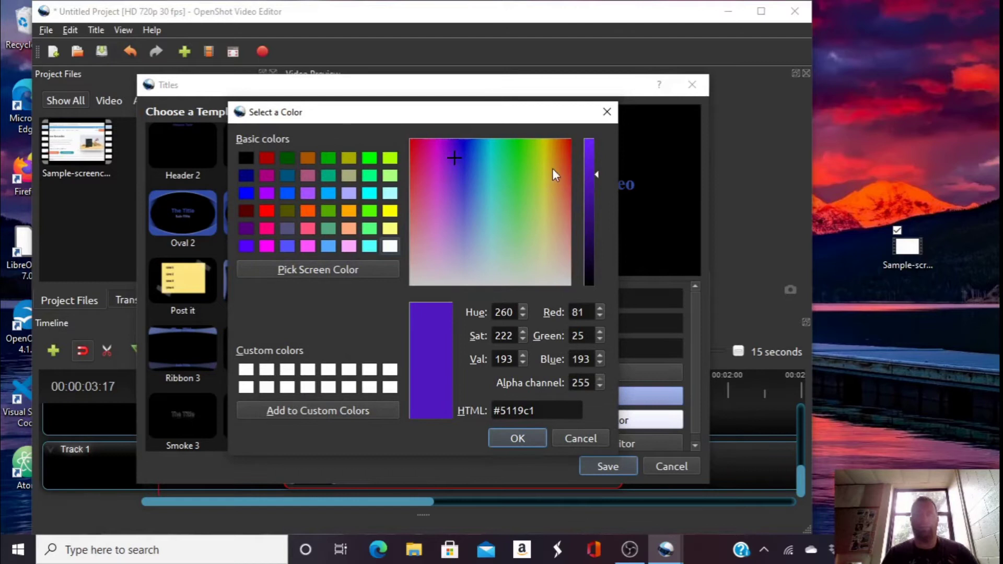
click(526, 205)
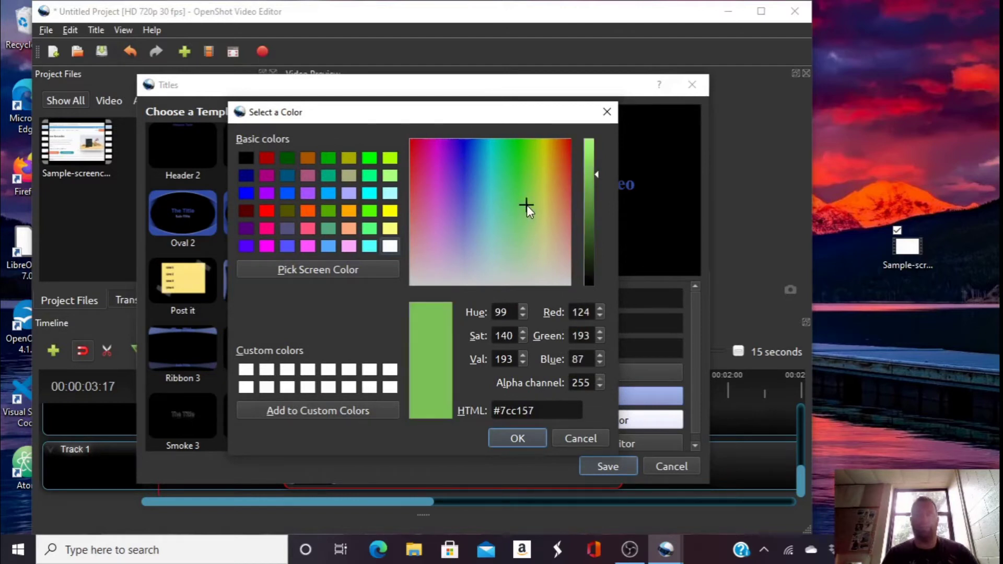
click(452, 155)
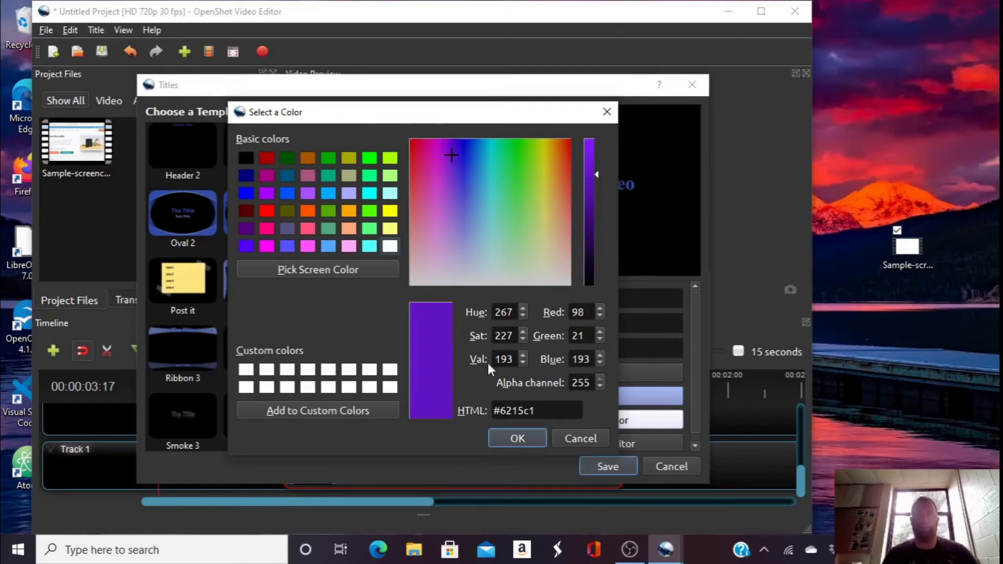
click(522, 440)
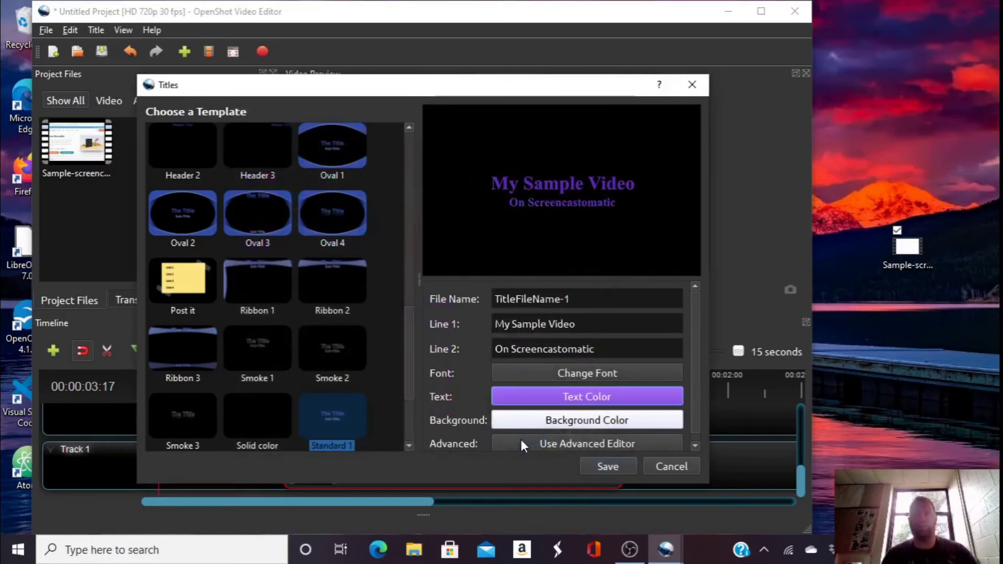
- Give the title a light green background and save it to the project files
click(559, 419)
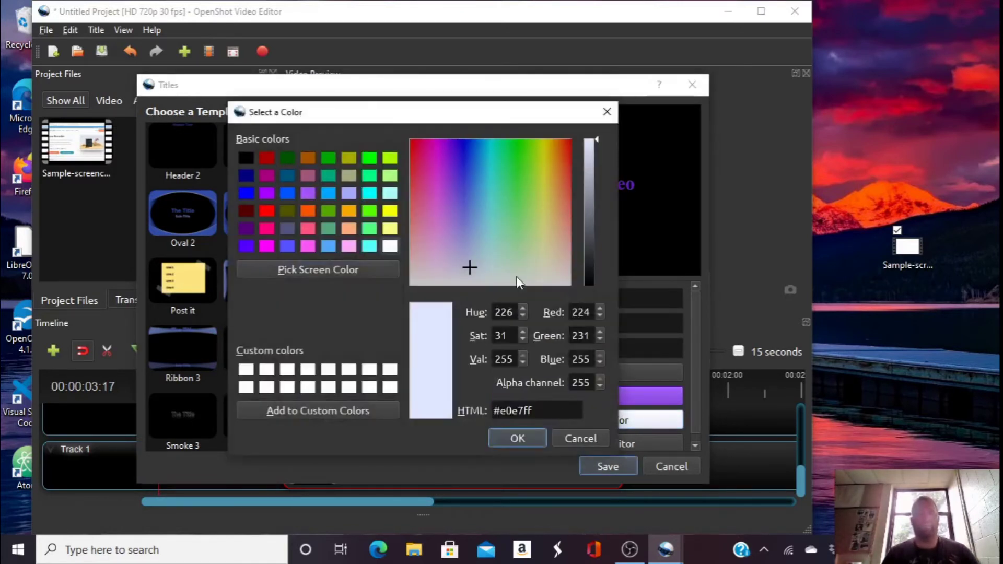
click(545, 225)
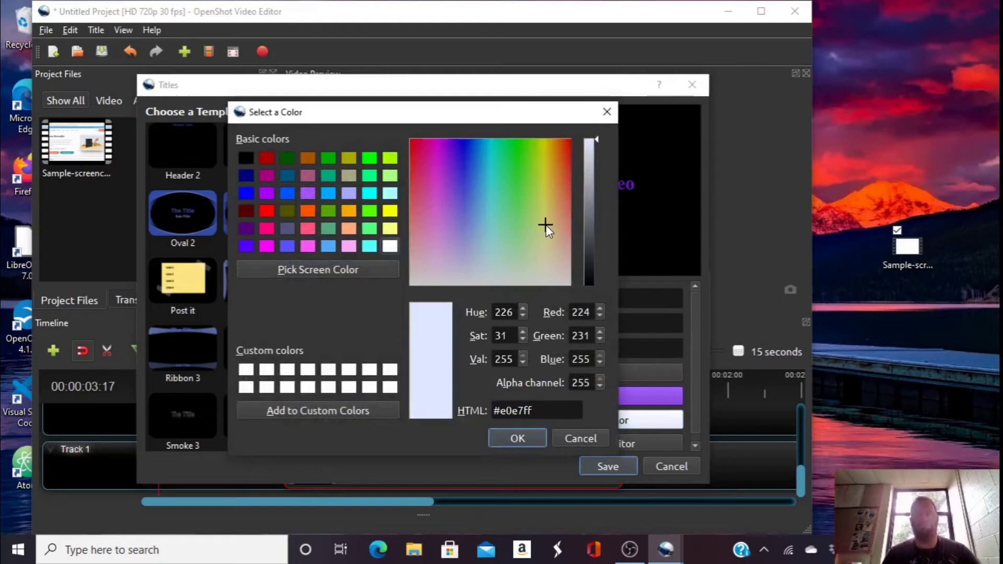
click(517, 437)
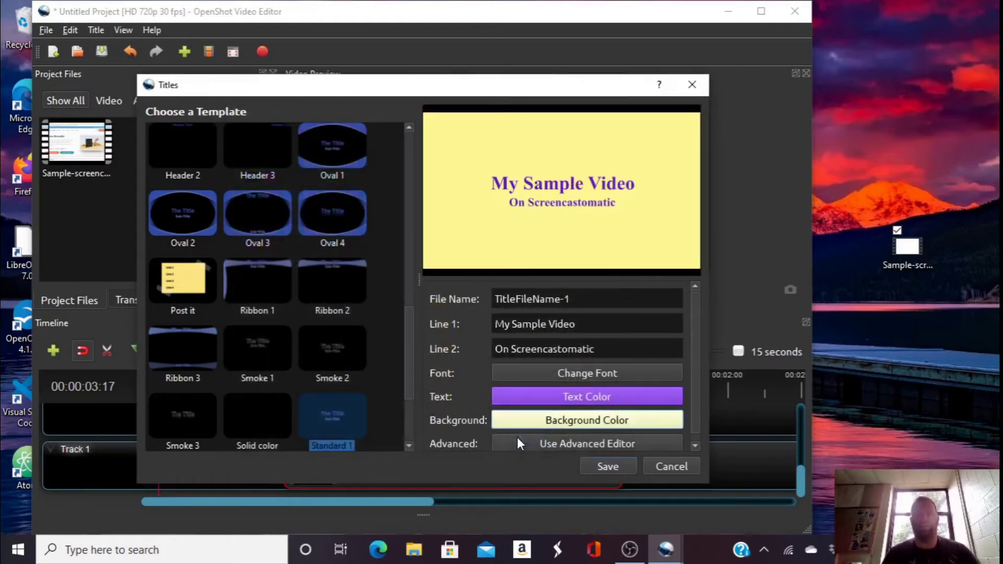
click(559, 421)
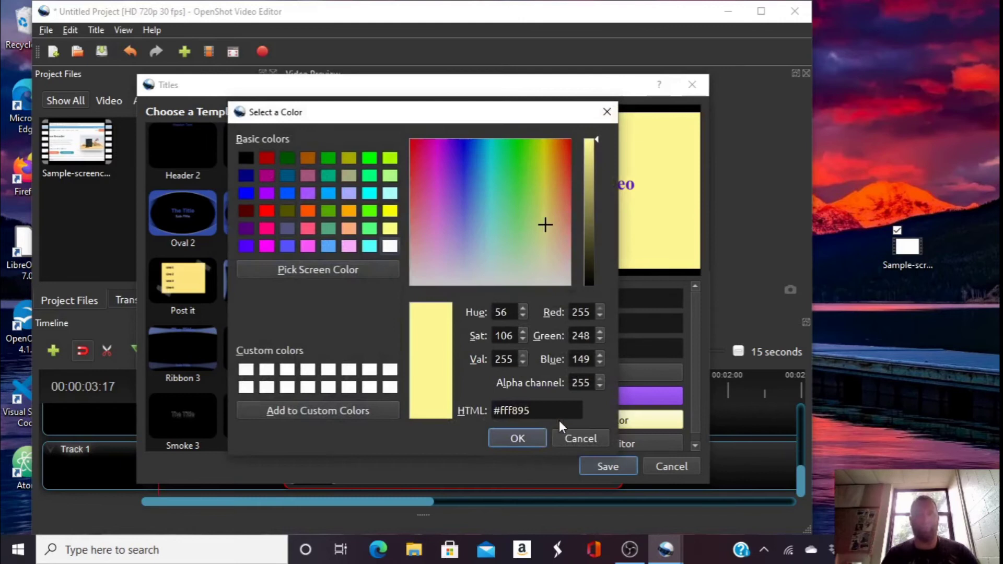
click(522, 209)
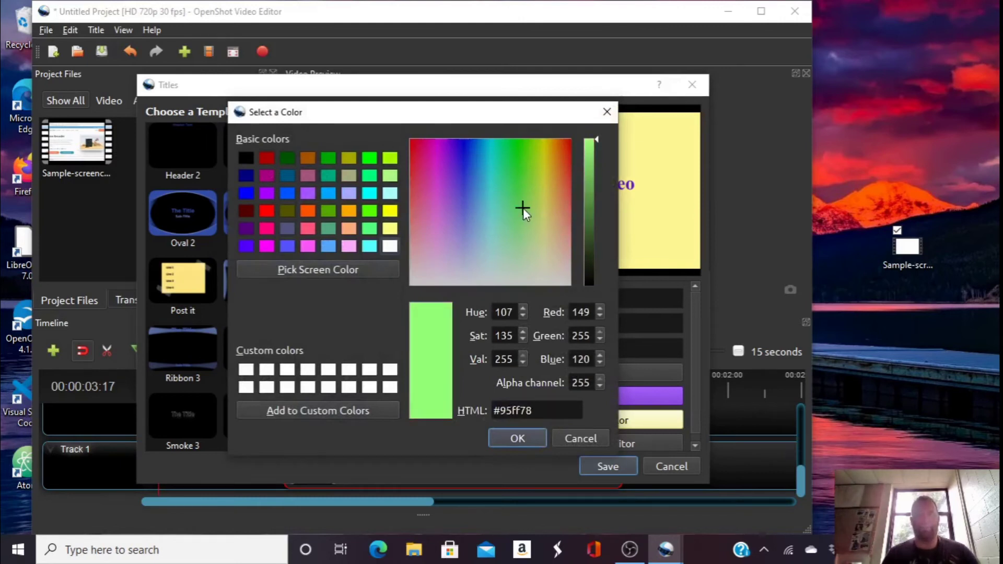
click(506, 444)
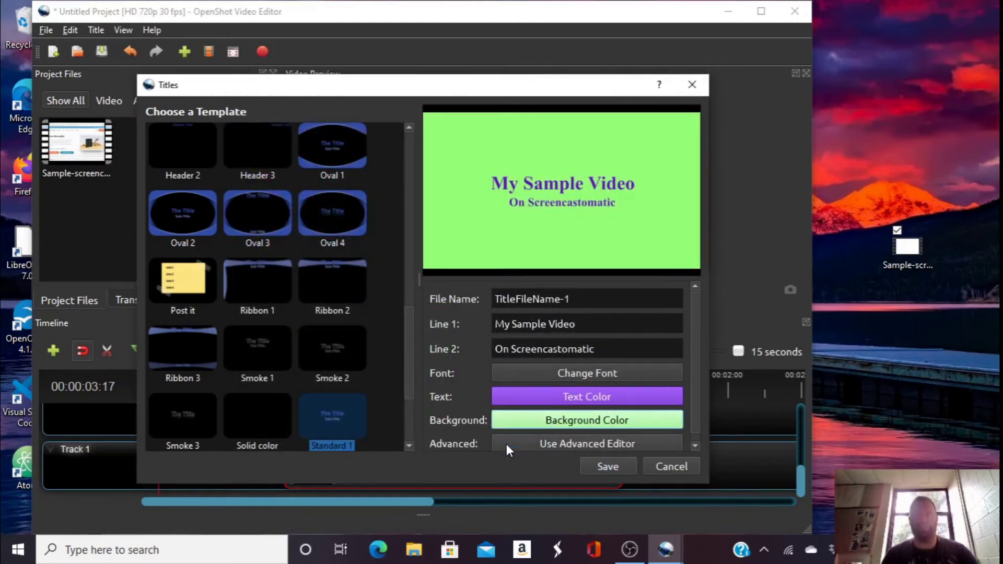
click(598, 466)
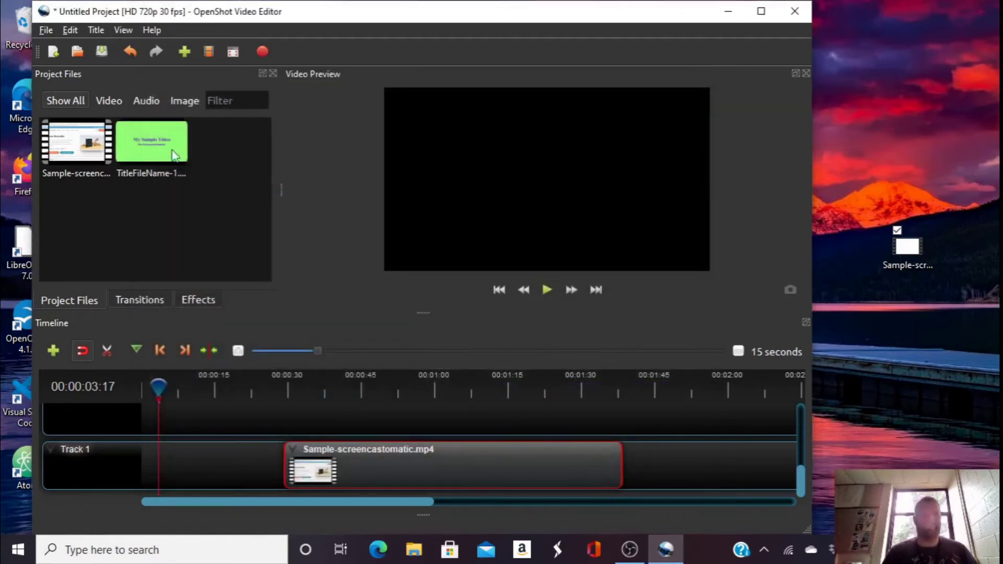
- Place the title clip at Track 1's start, butt the screencast clip after it, and scrub into the screencast
drag(145, 142, 136, 469)
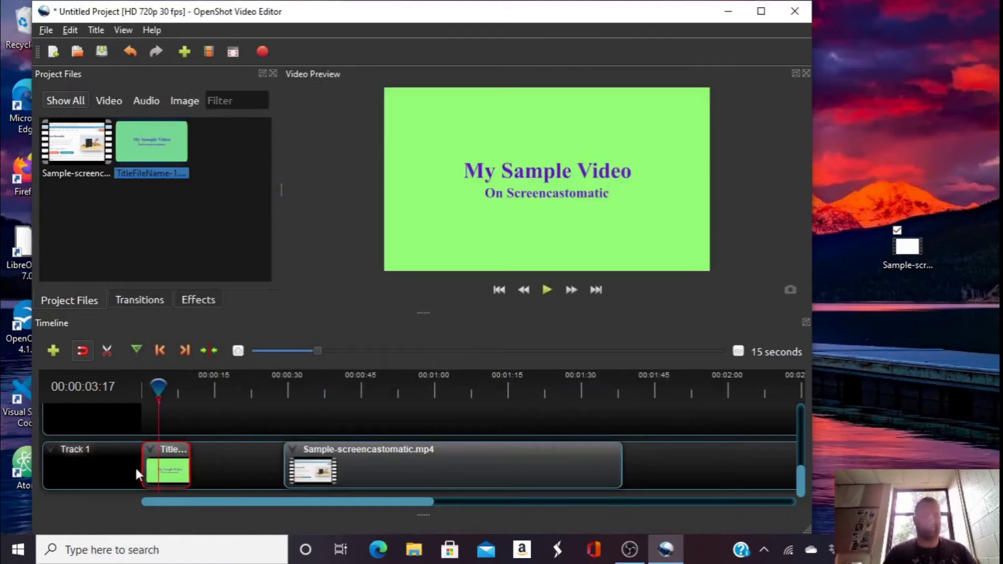
drag(363, 459, 262, 453)
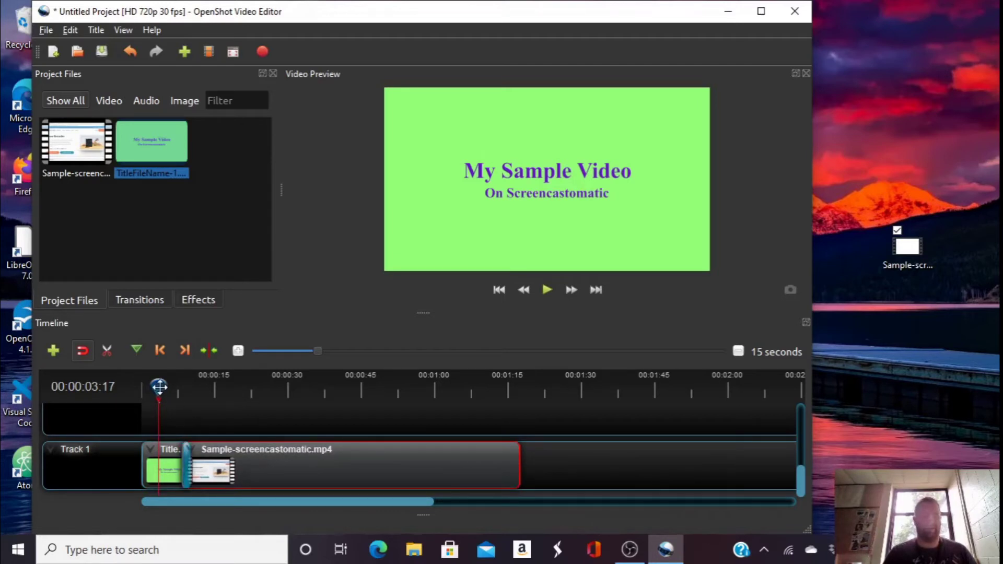
drag(158, 385, 177, 387)
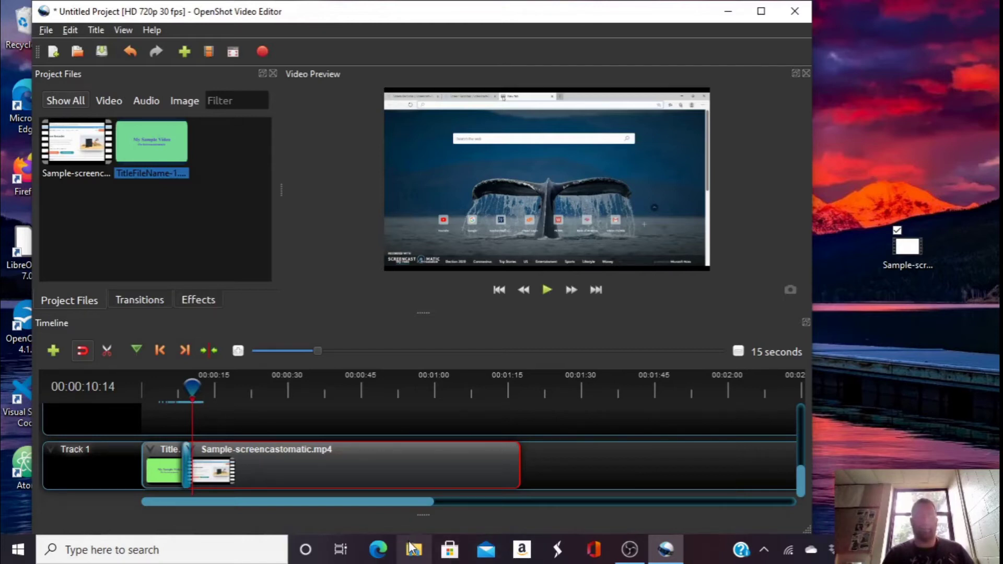
- Minimize OpenShot, launch Chrome, and search for 'youtube audio library'
click(728, 16)
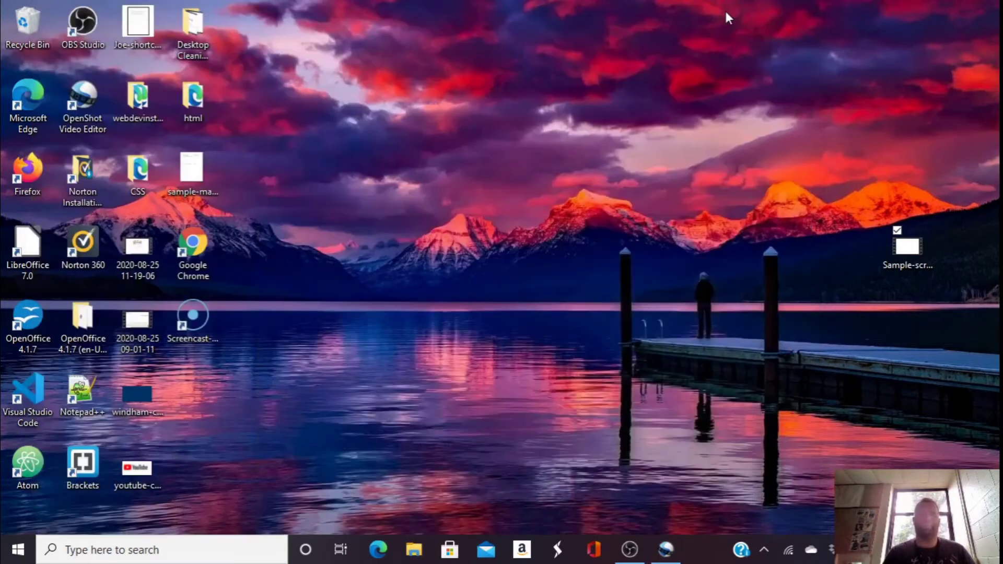
double_click(195, 245)
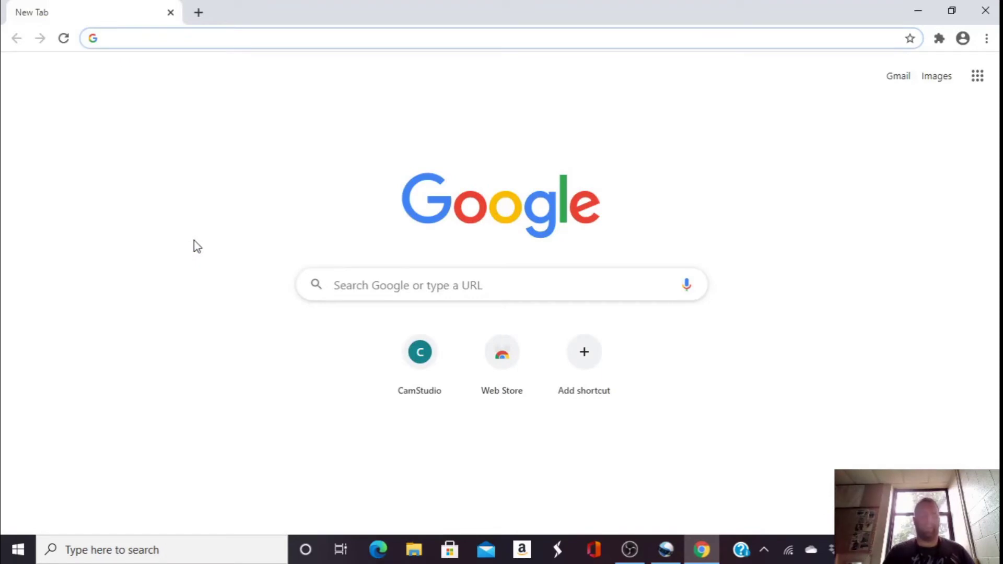
text(youtube)
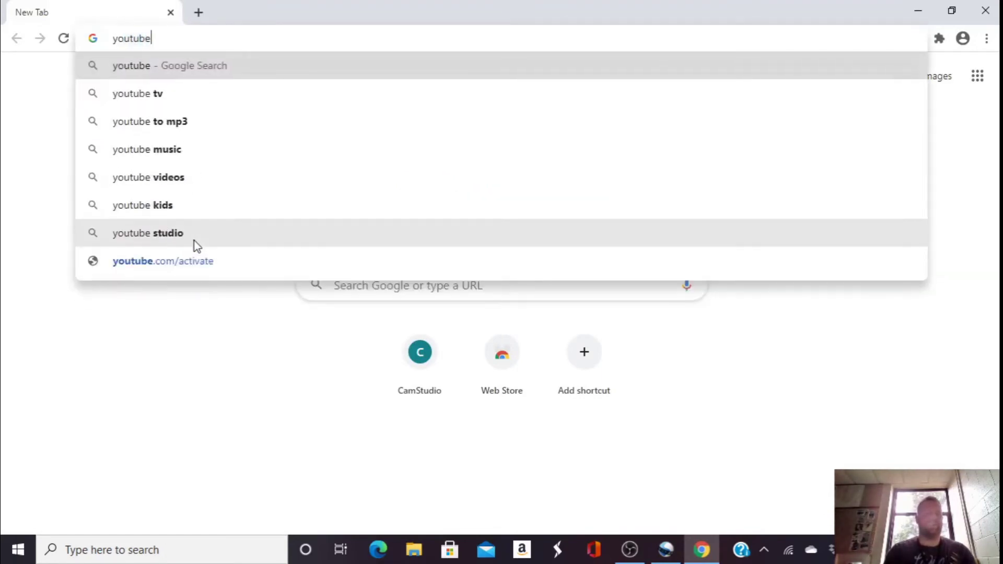
text( audio library)
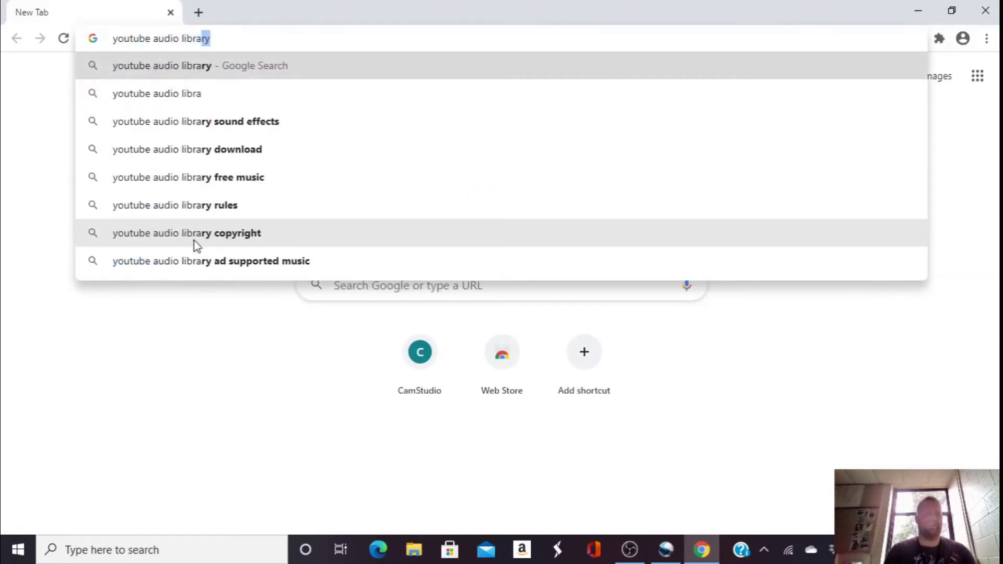
key(Return)
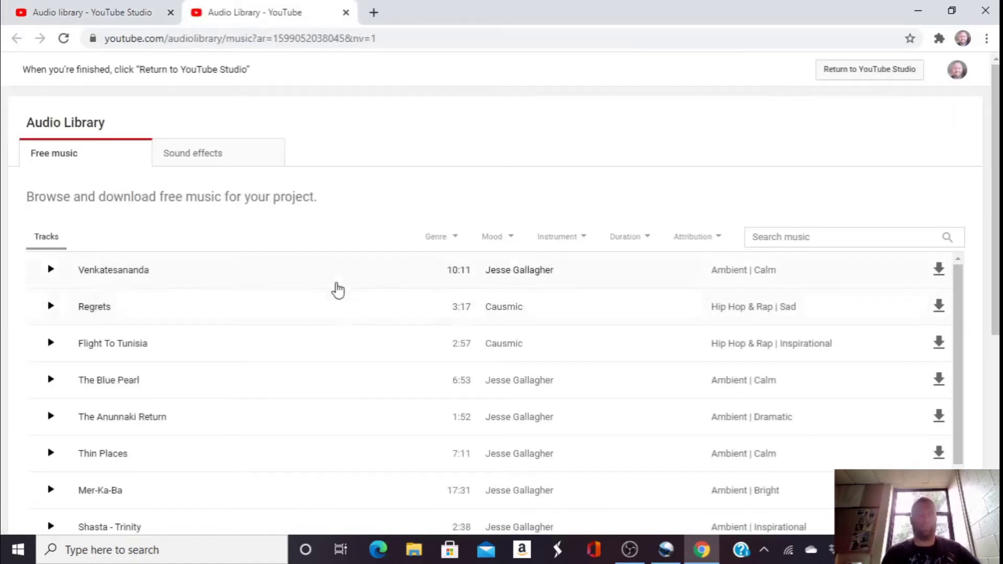
- Filter the free music list to the Dance & Electronic genre
click(349, 281)
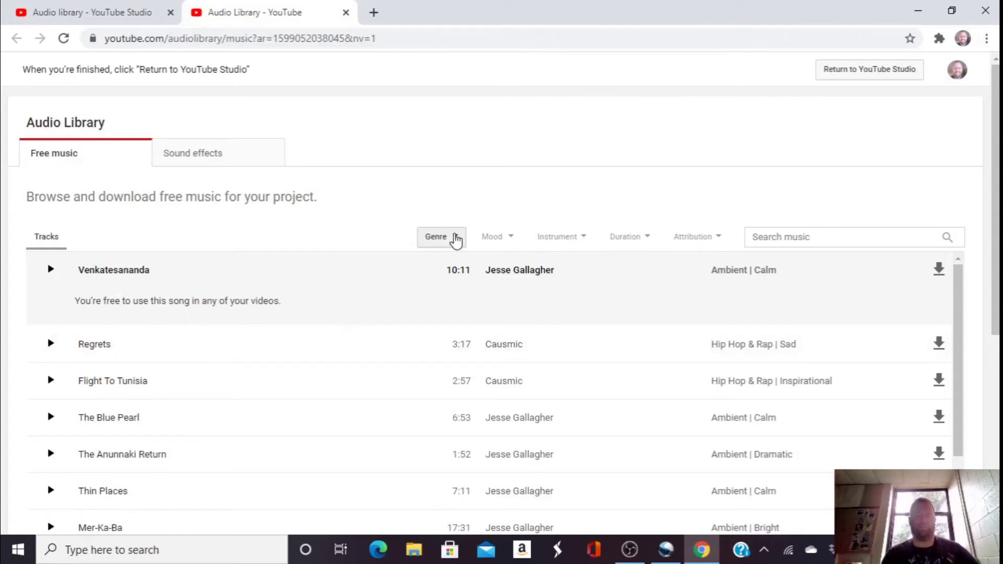
click(456, 240)
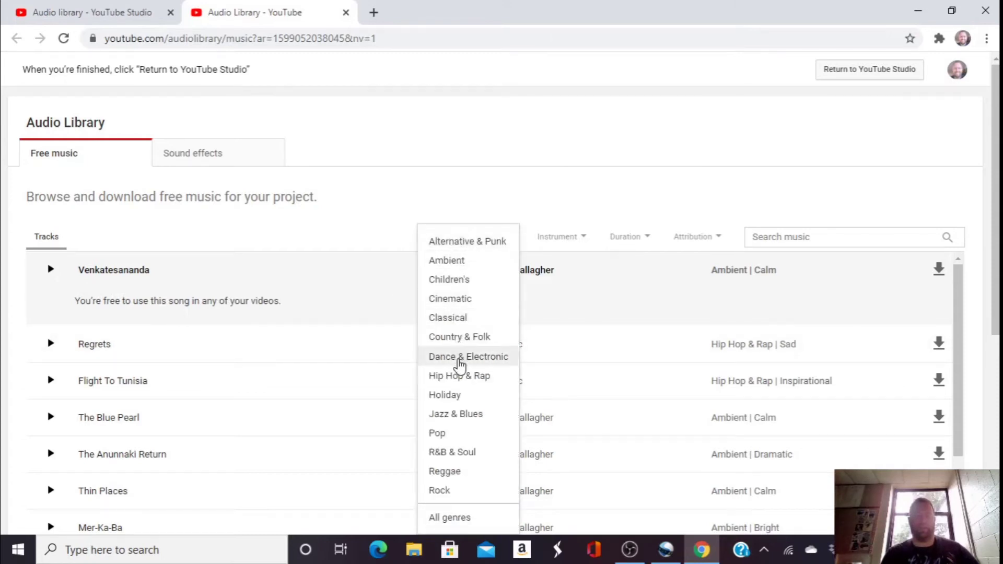
click(460, 357)
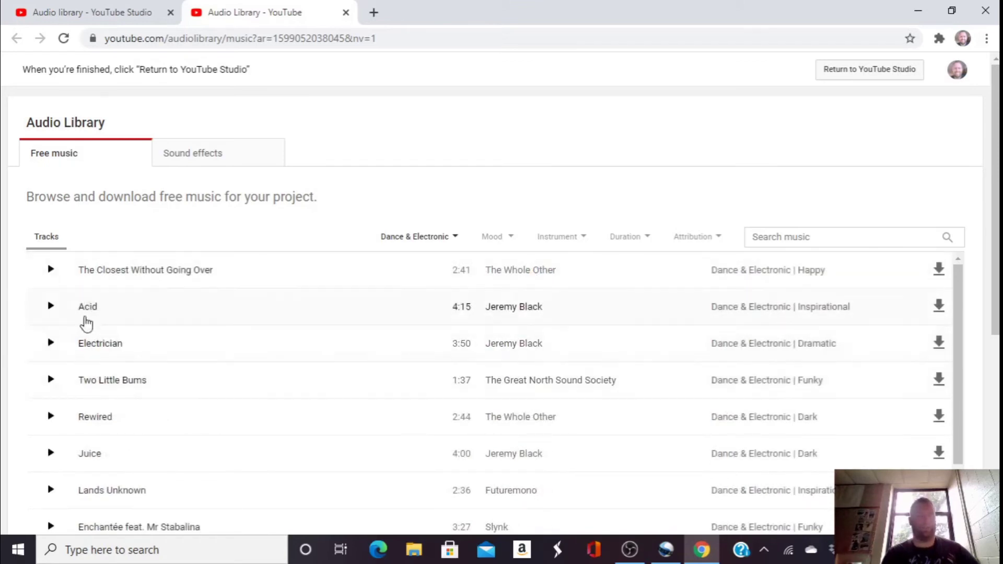
- Preview The Closest Without Going Over, Acid and Electrician
click(51, 269)
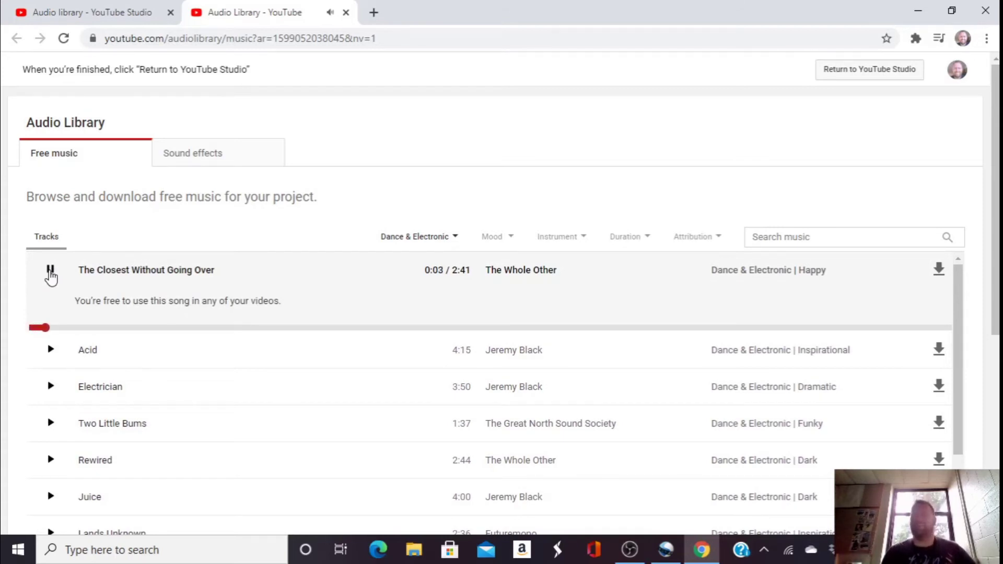
click(50, 271)
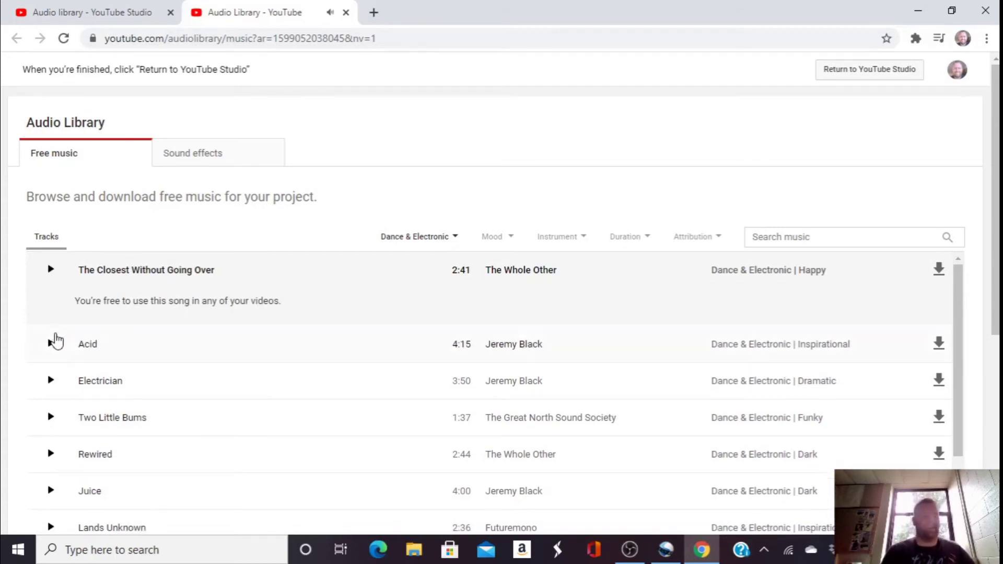
click(51, 345)
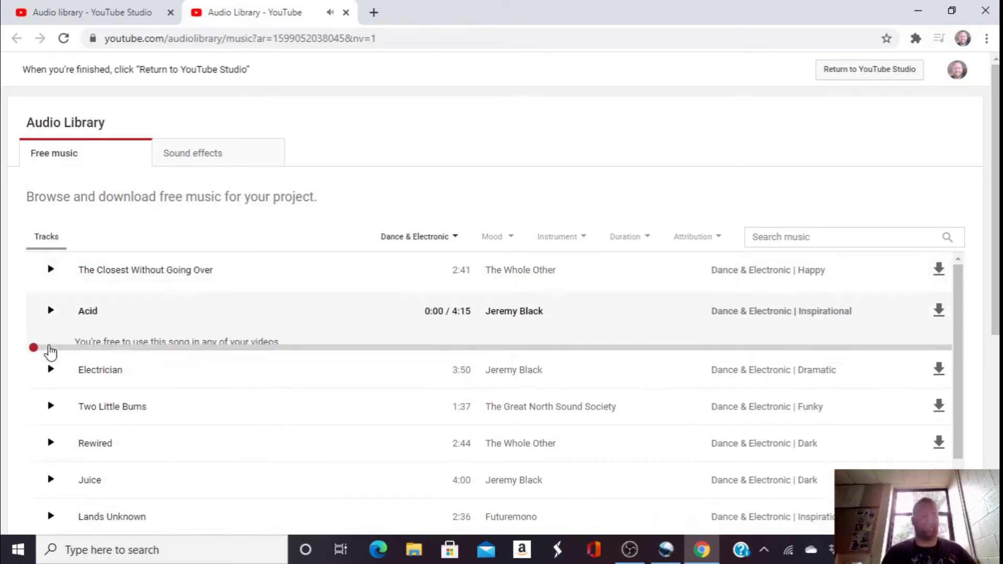
click(50, 308)
click(50, 381)
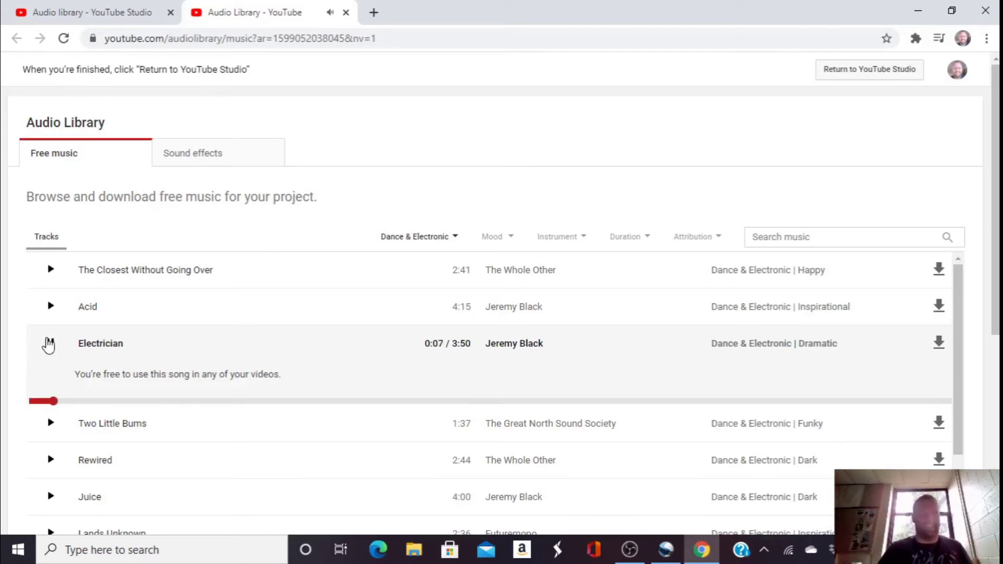
click(51, 347)
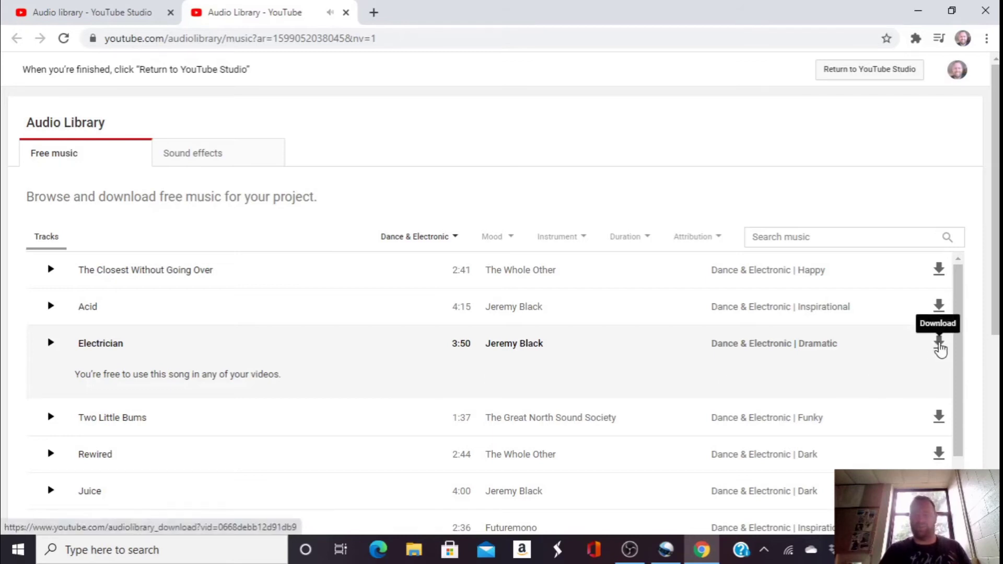
- Download the Electrician track, show it in the Downloads folder, and minimize Chrome
click(939, 344)
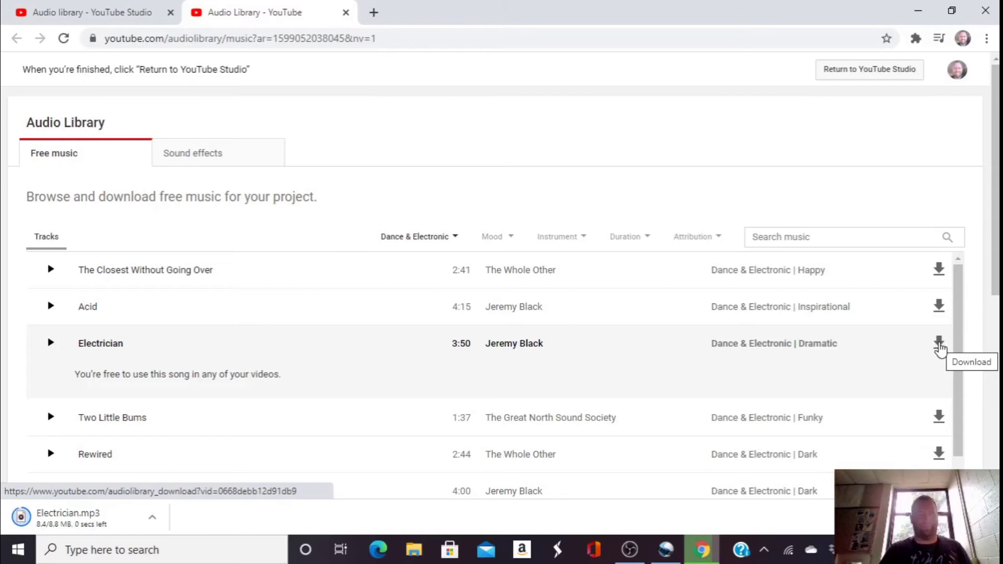
click(154, 519)
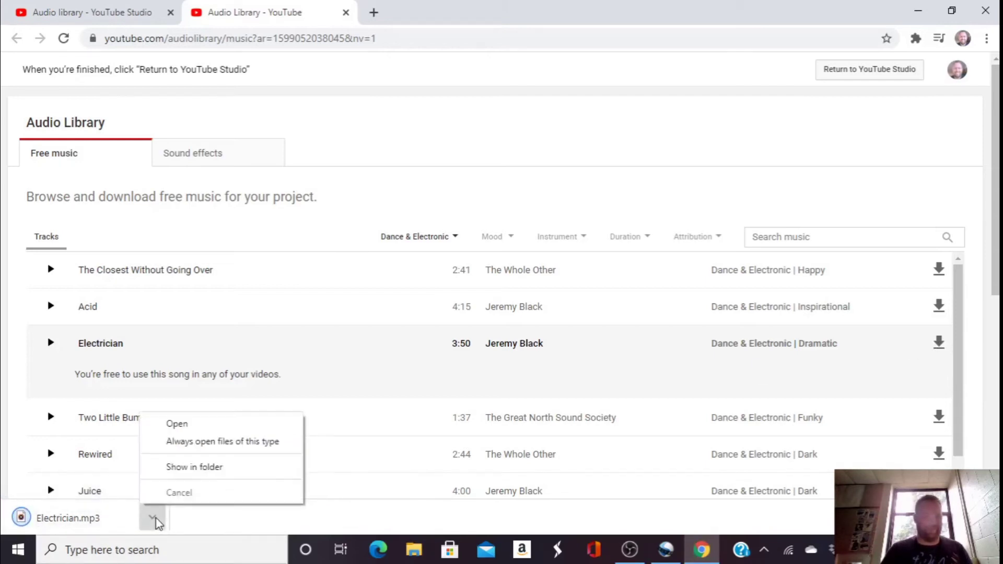
click(191, 468)
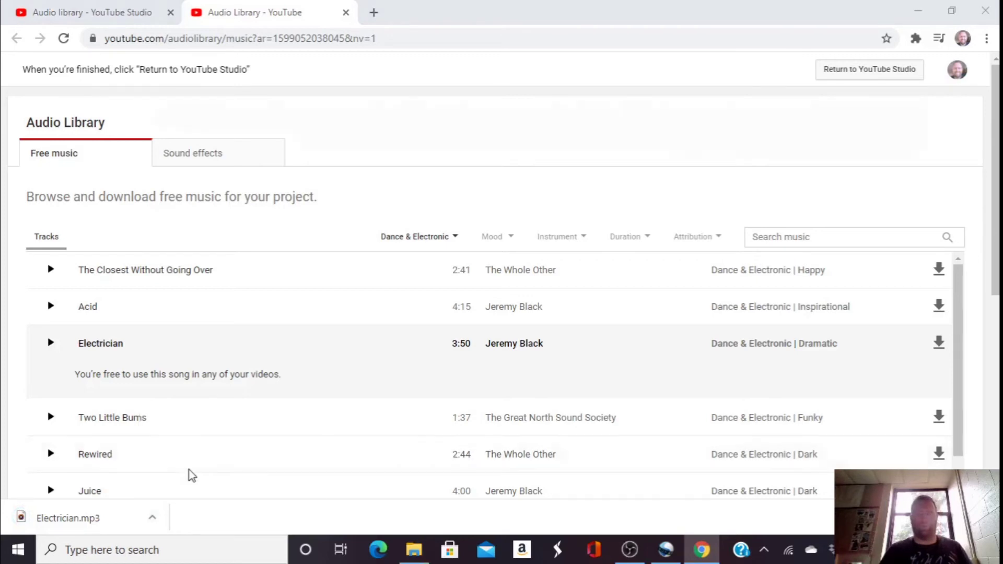
click(918, 12)
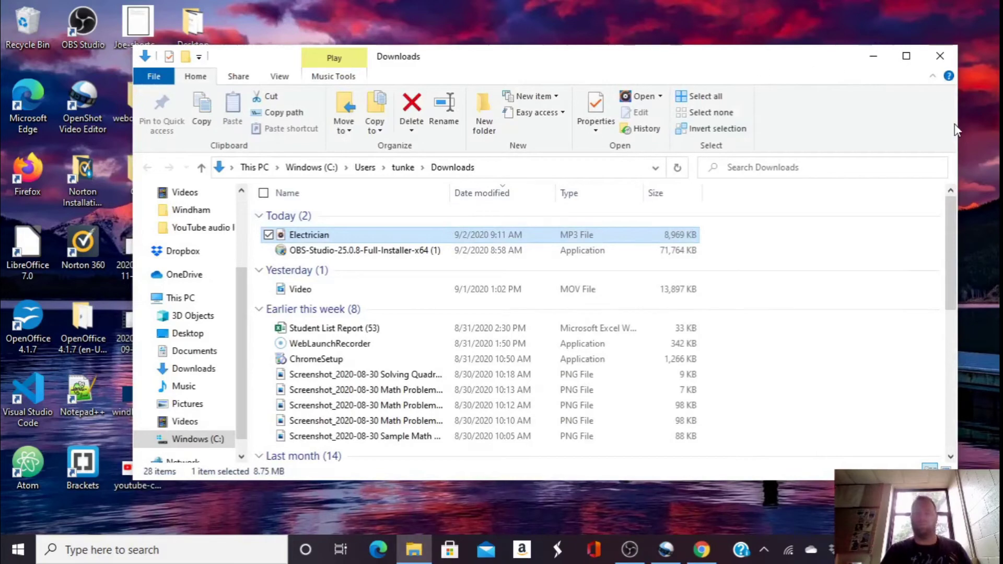
- Move Electrician.mp3 from Downloads onto the desktop and restore the OpenShot window
drag(958, 58, 715, 59)
drag(395, 243, 875, 172)
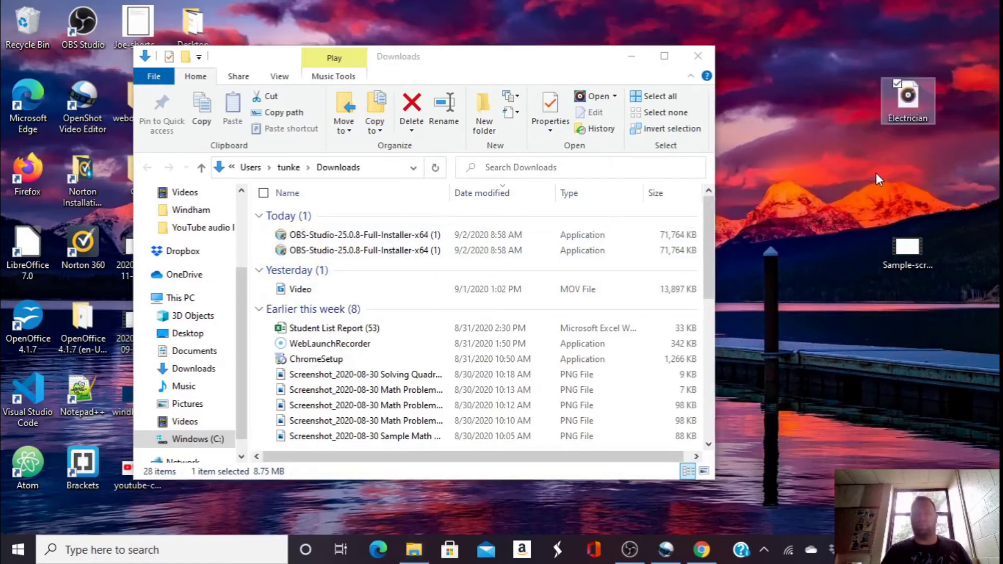
click(629, 61)
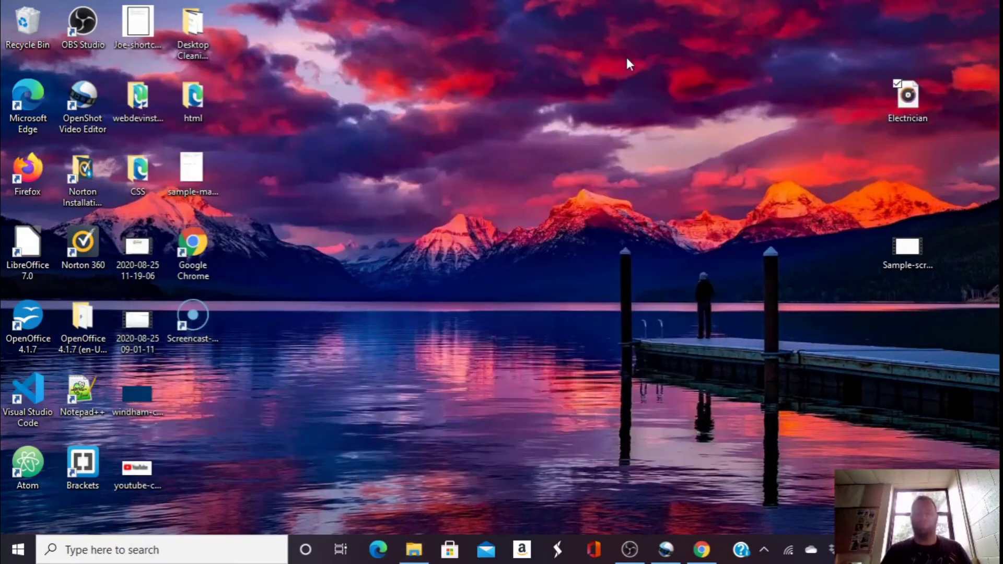
click(668, 549)
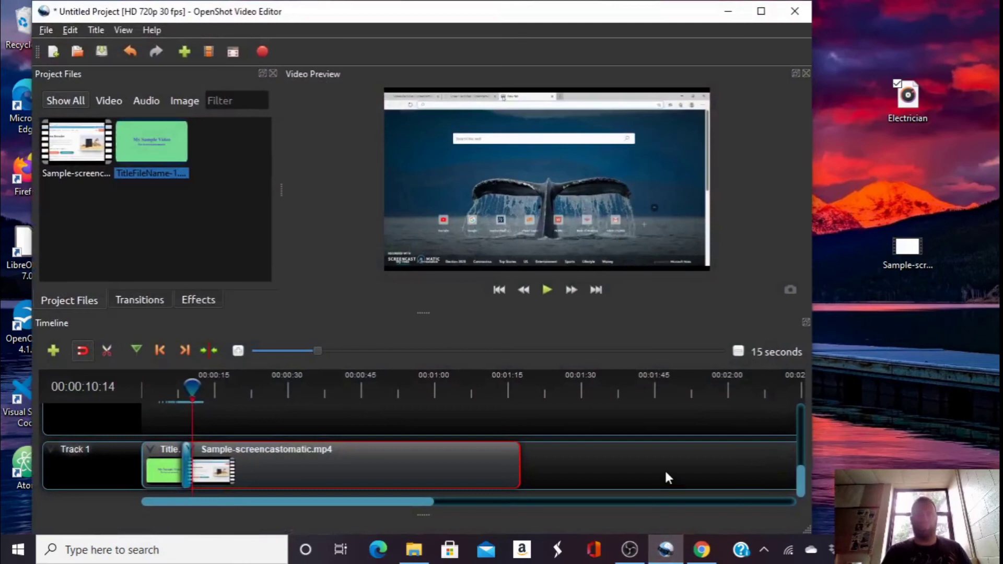
- Drag Electrician.mp3 into the timeline and position it at the start of Track 2
drag(803, 480, 802, 473)
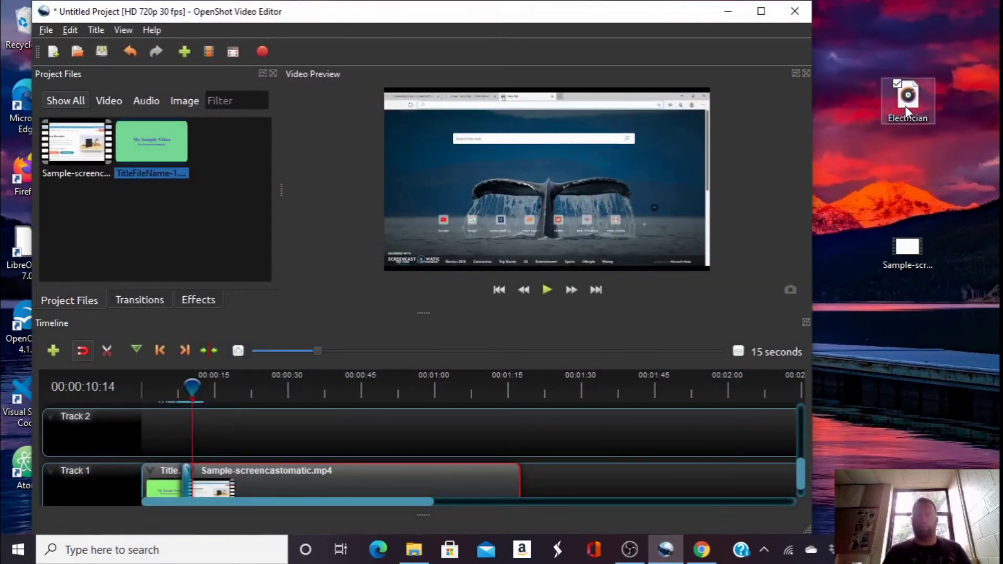
drag(904, 106, 302, 444)
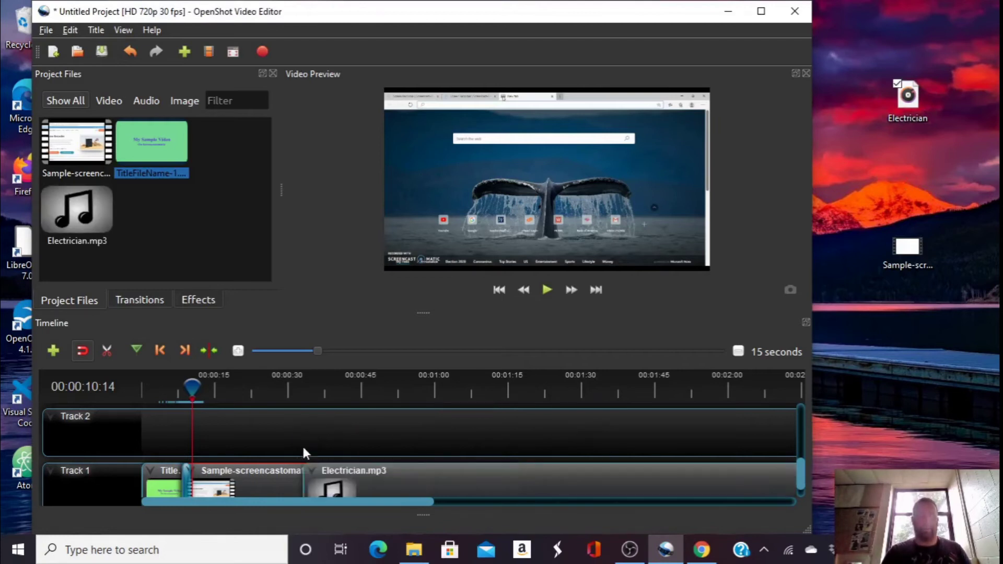
drag(439, 475, 280, 425)
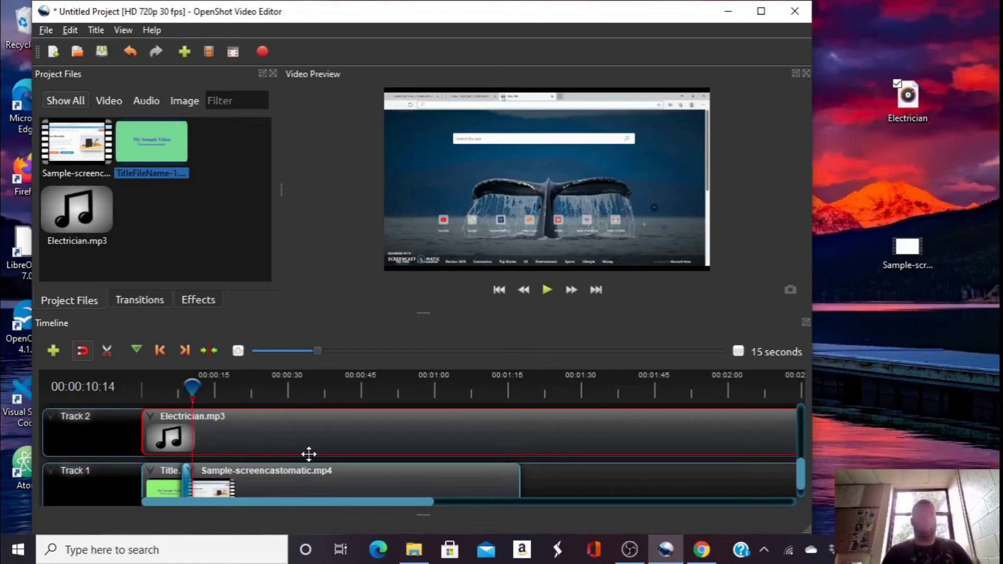
click(109, 350)
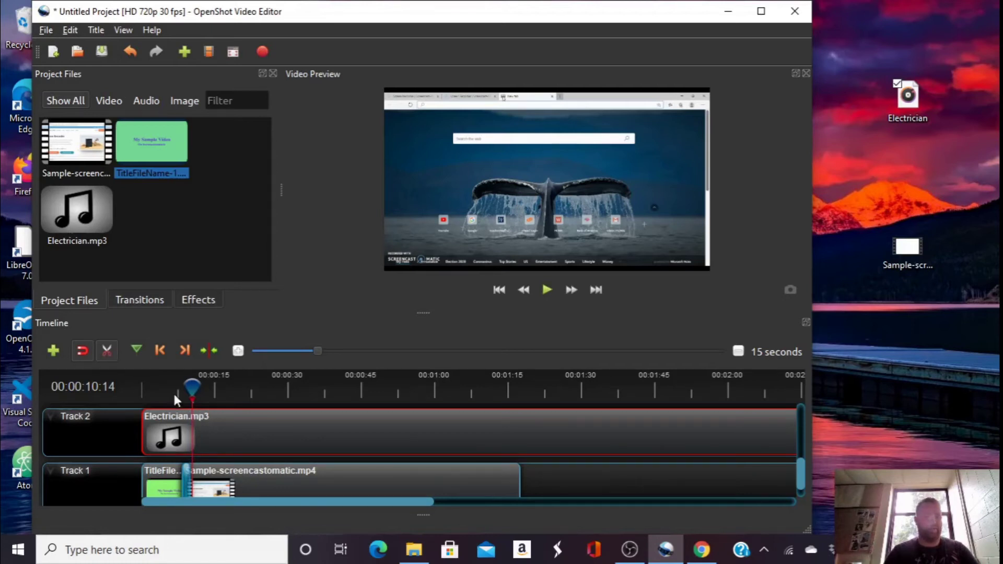
- Split the Electrician clip near its start and delete the longer remainder
click(193, 417)
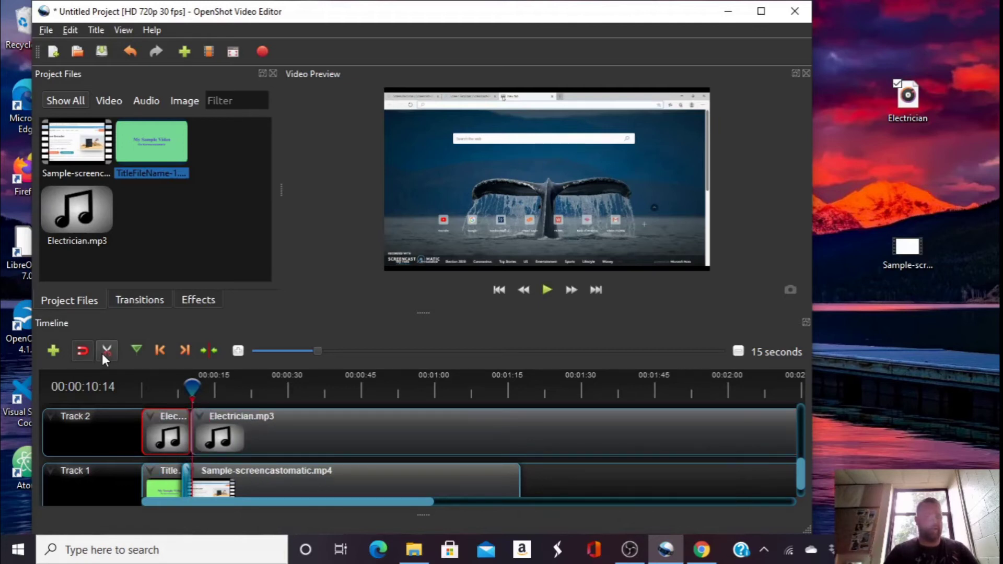
click(250, 426)
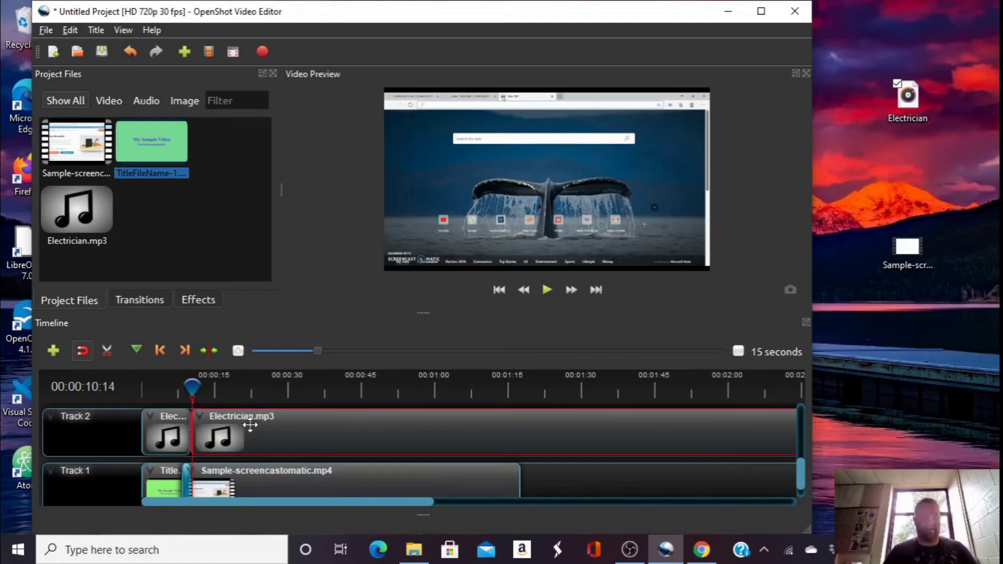
right_click(251, 426)
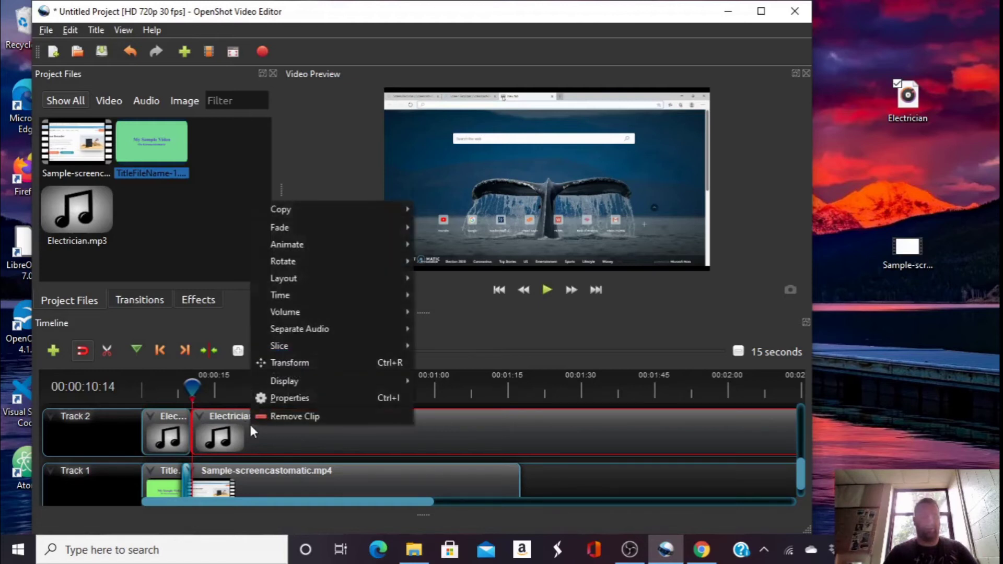
click(266, 416)
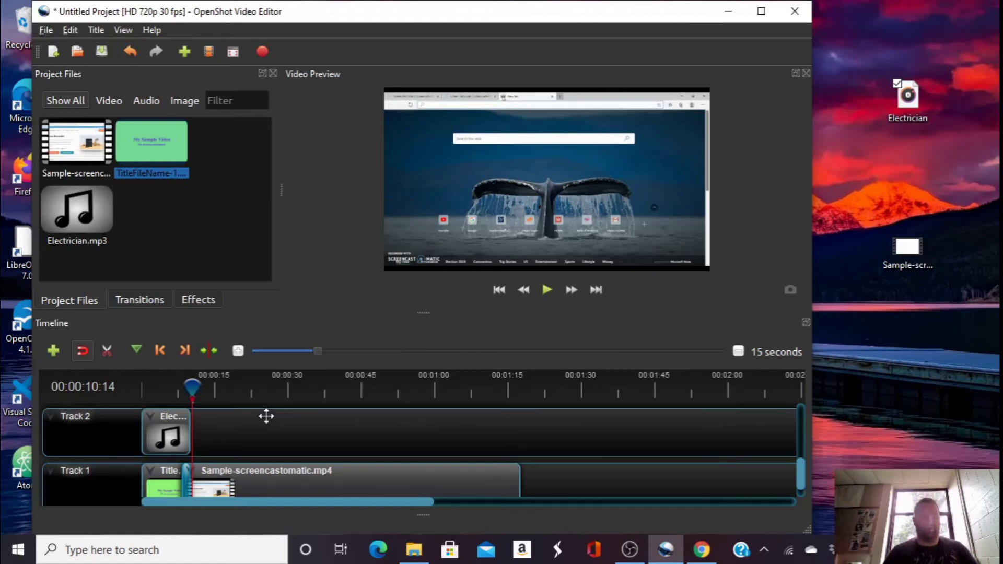
- Apply a slow fade-out to the music clip's end and rewind to the start
right_click(169, 425)
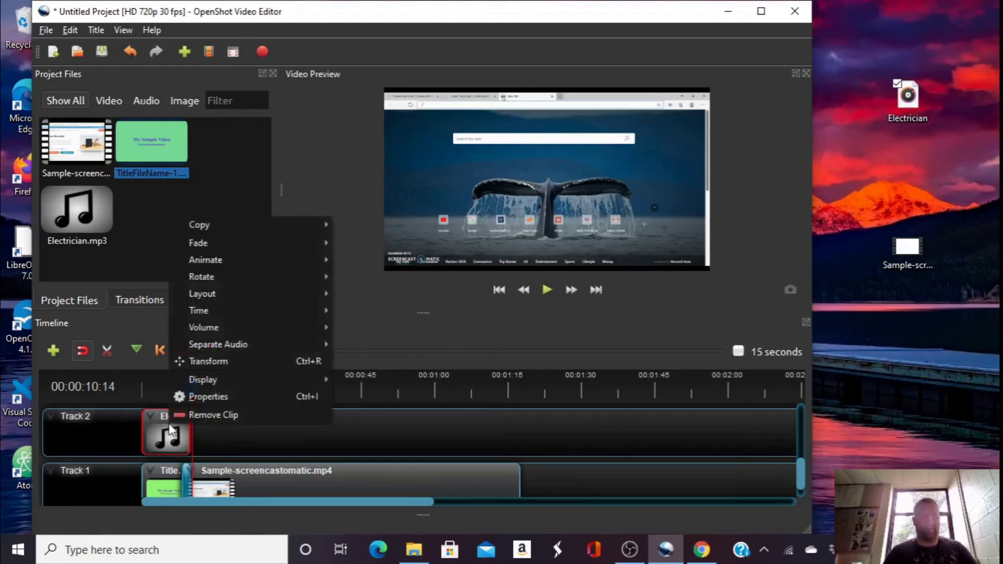
mouse_move(211, 331)
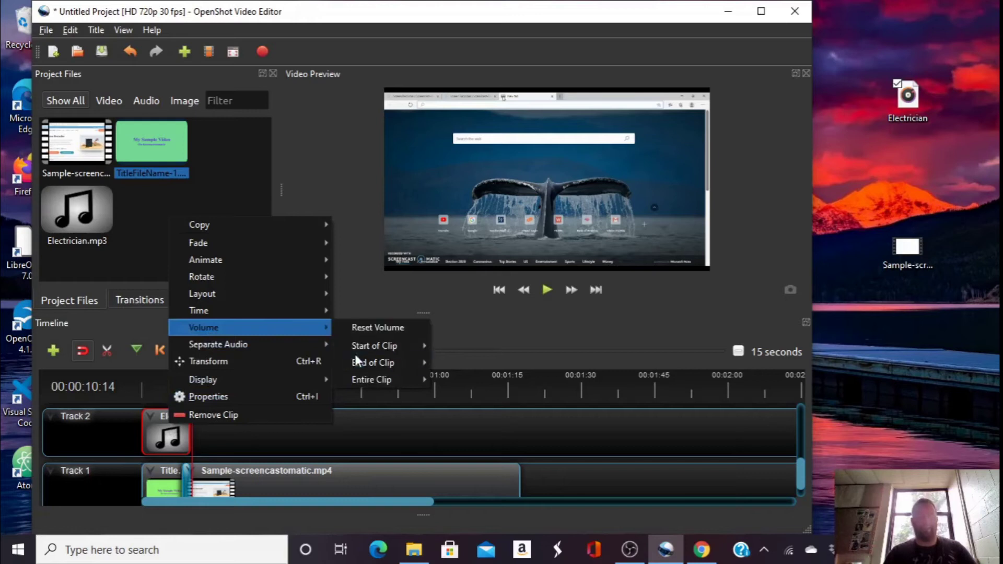
mouse_move(360, 367)
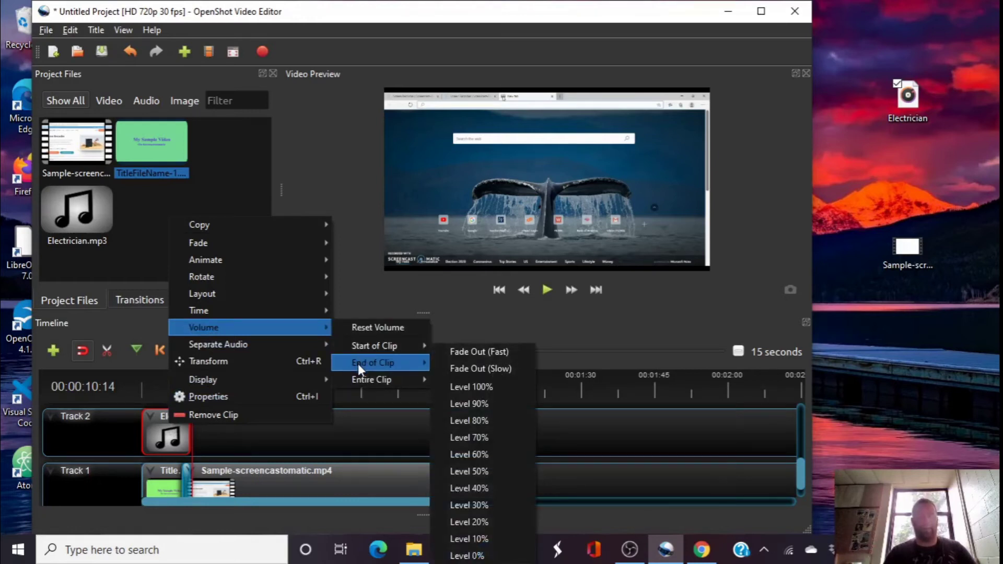
click(478, 368)
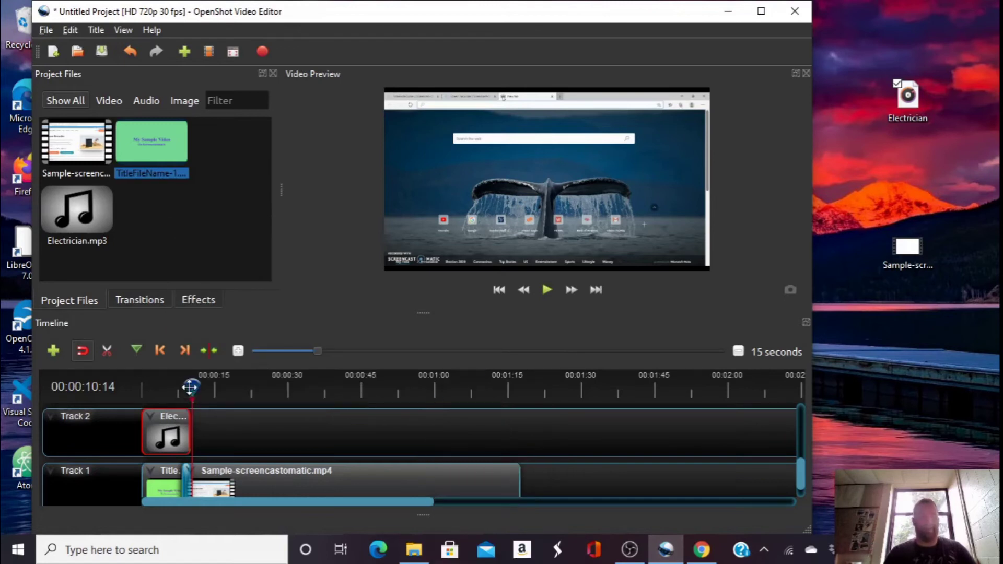
drag(189, 387, 122, 387)
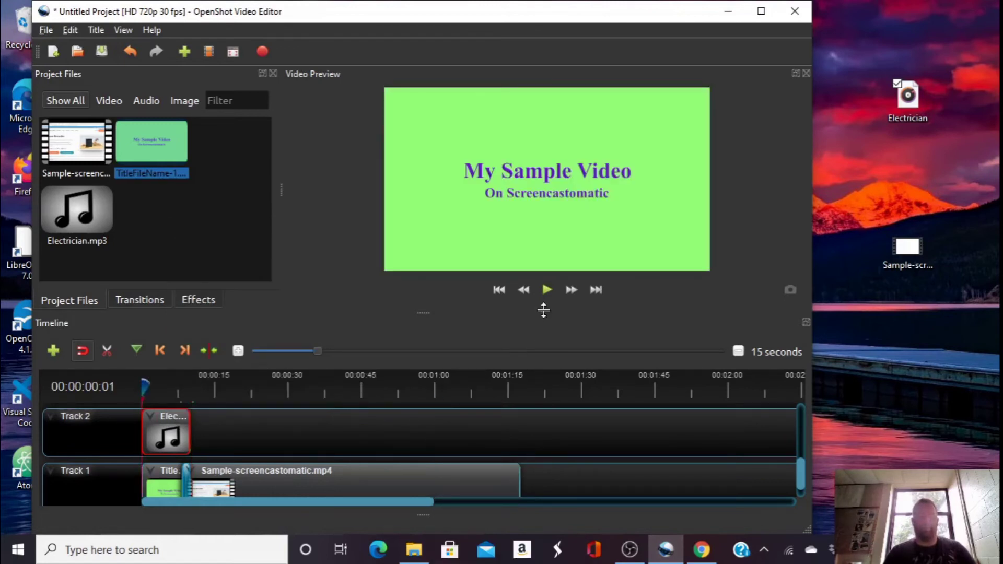
- Preview the edited video from the start, stopping at 00:00:11:10, then open the File menu
click(547, 290)
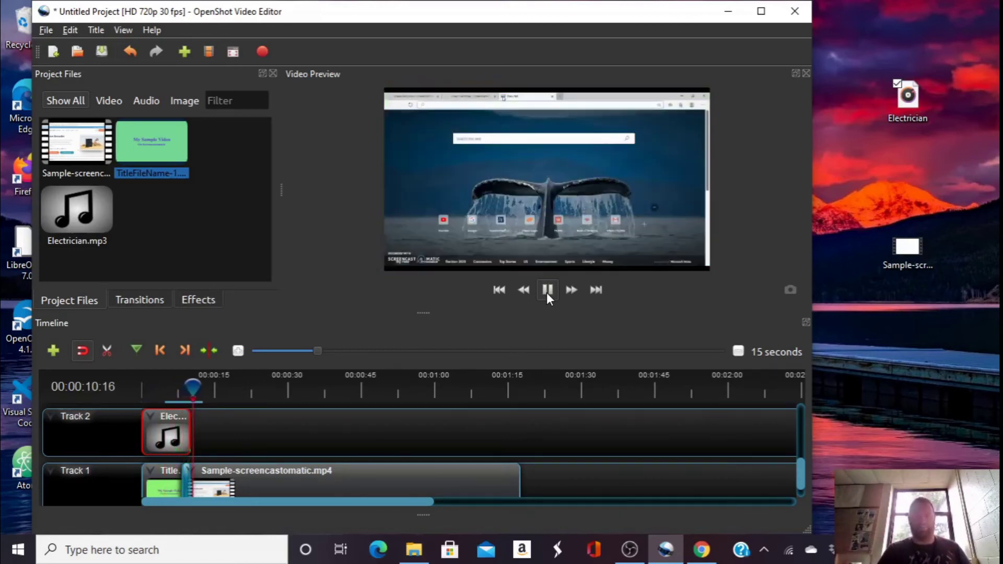
click(547, 291)
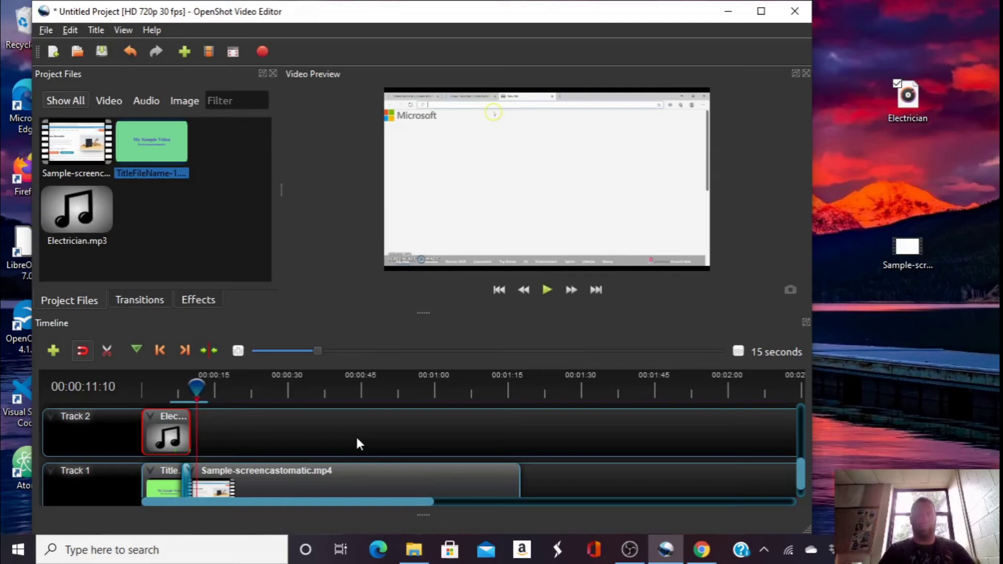
click(43, 30)
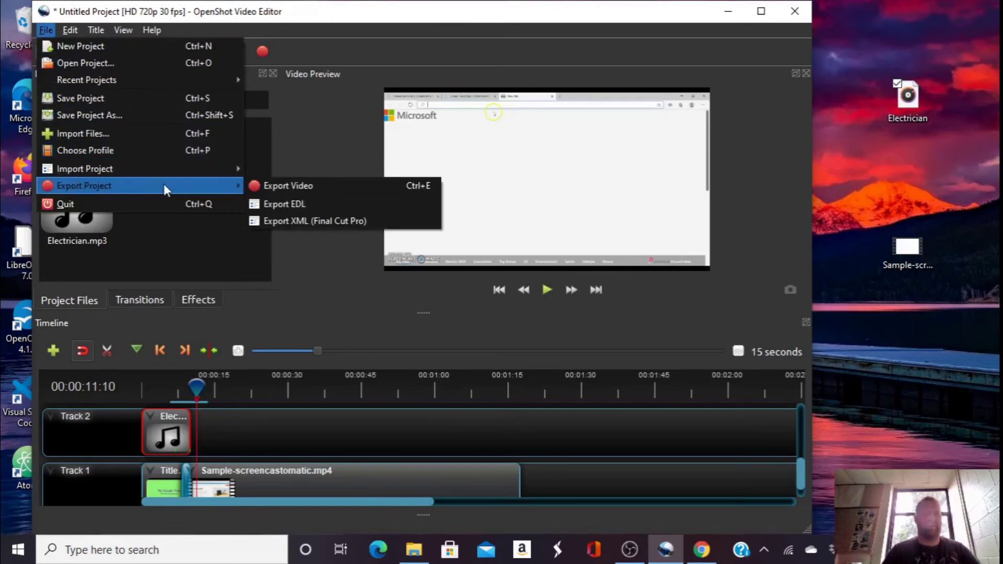
- Set the export destination to a new Samples folder inside Documents > Open Shot Videos
click(277, 185)
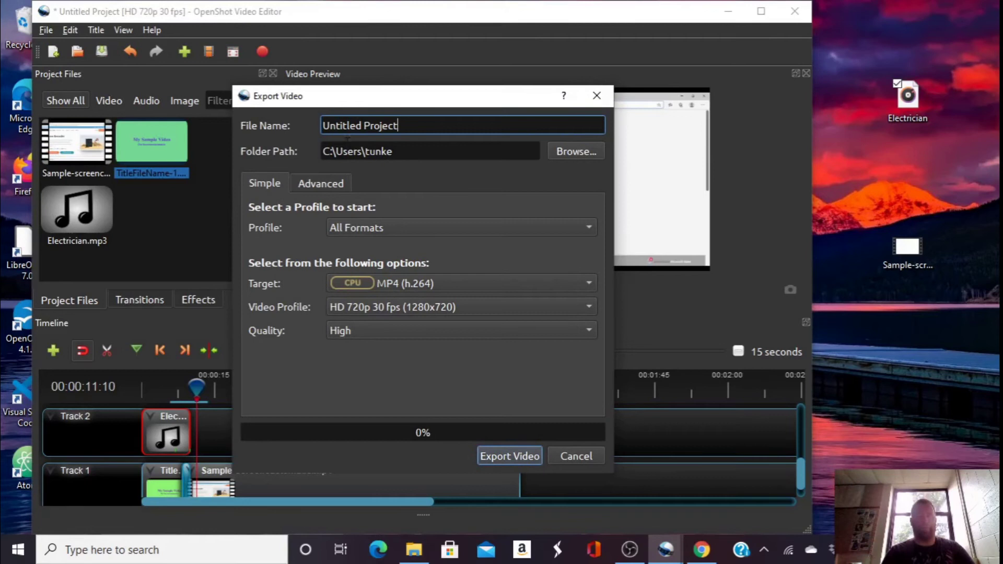
click(575, 152)
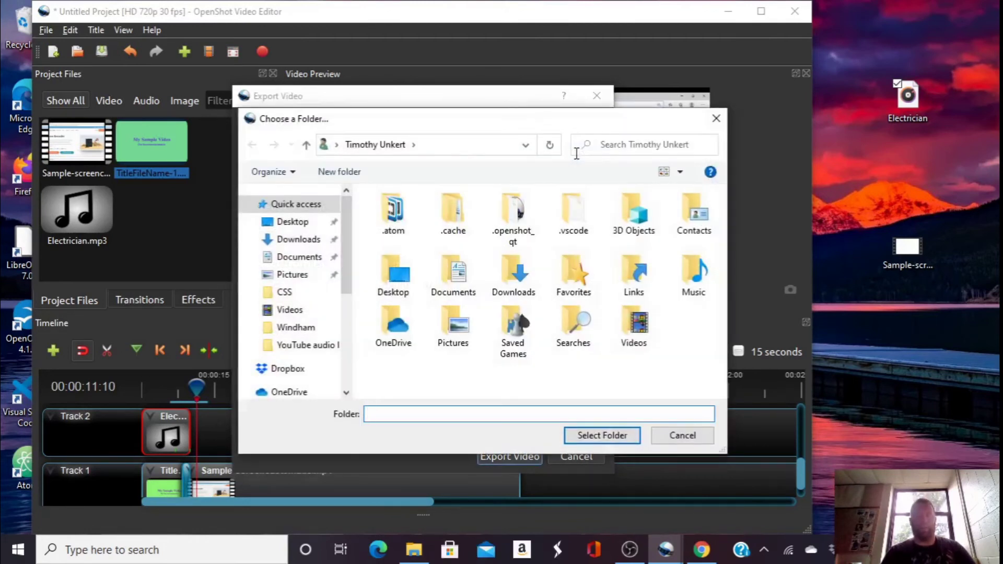
click(315, 259)
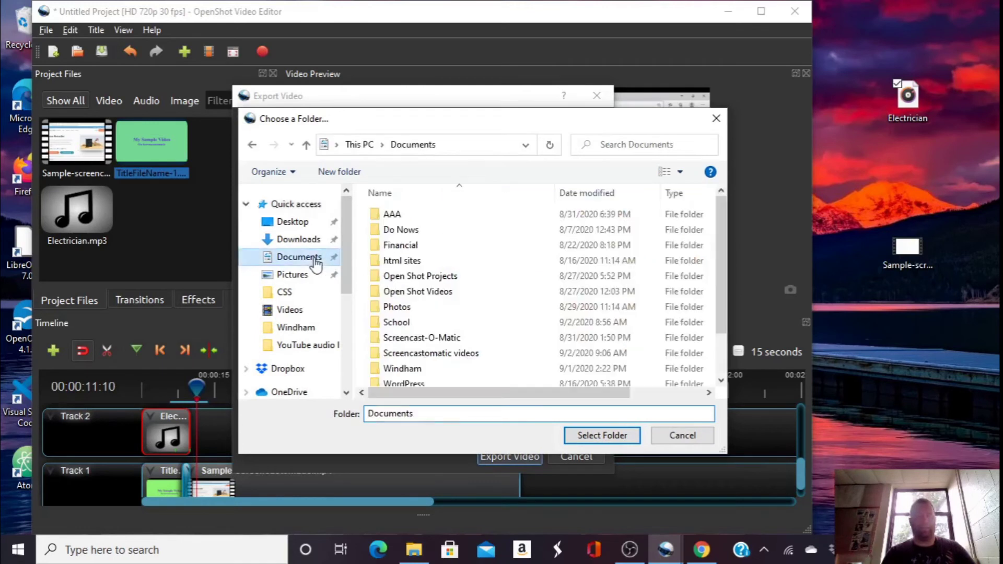
double_click(438, 291)
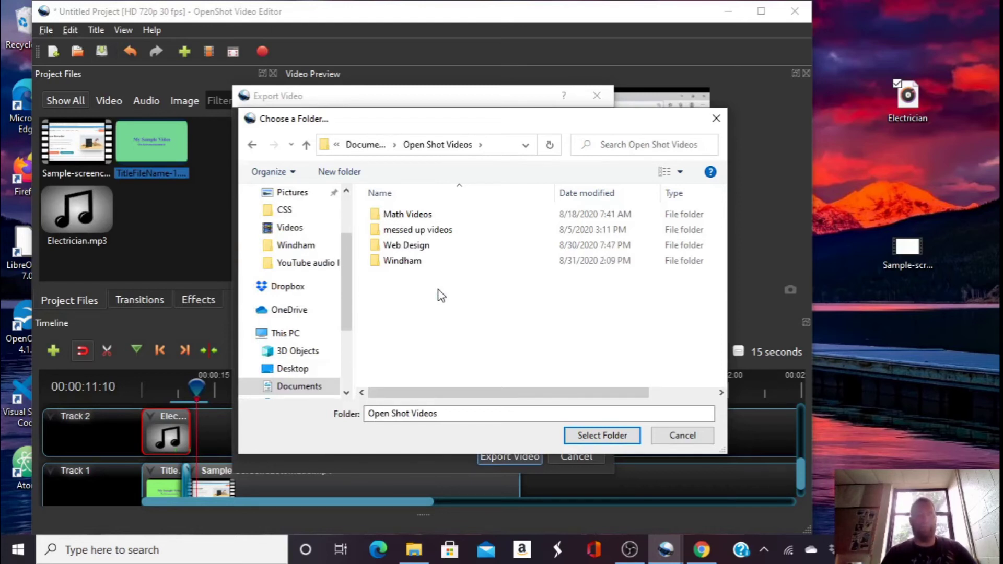
click(326, 173)
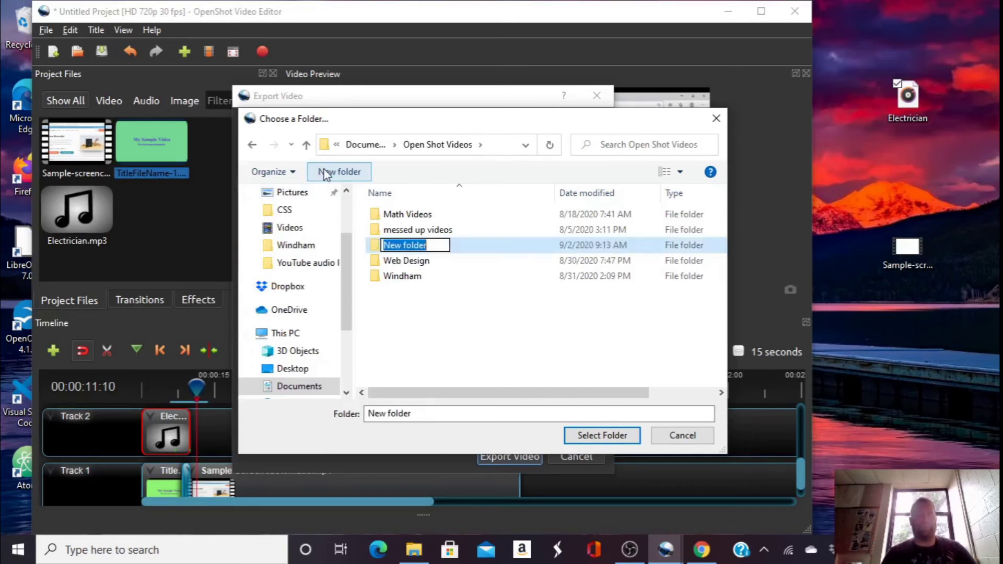
key(BackSpace)
text(Sa)
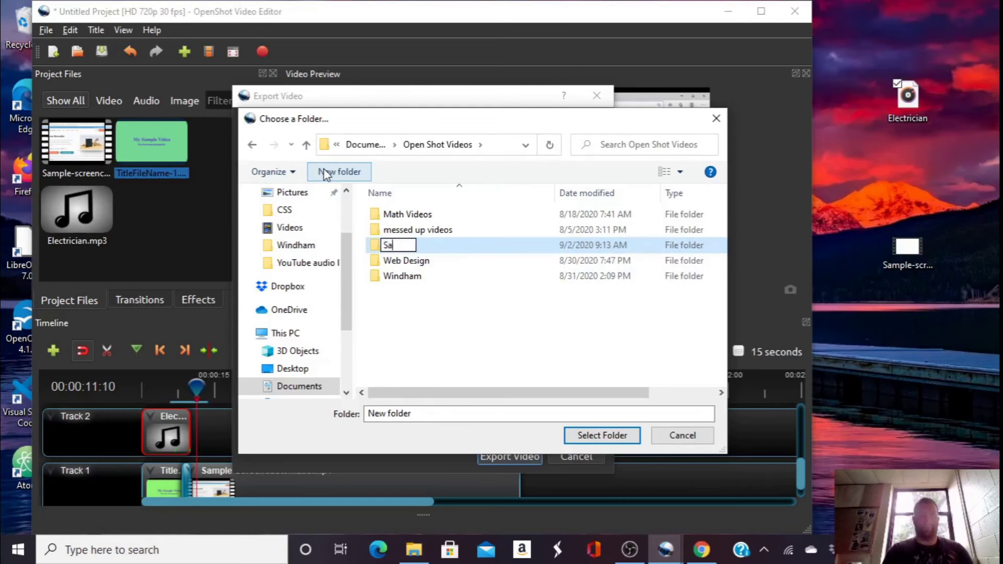
text(mples)
key(Return)
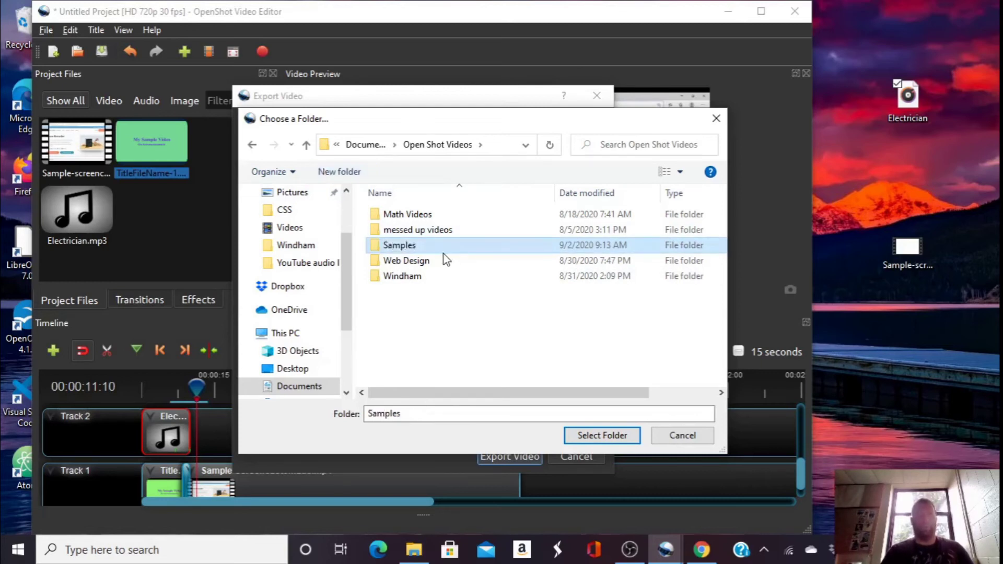
double_click(460, 251)
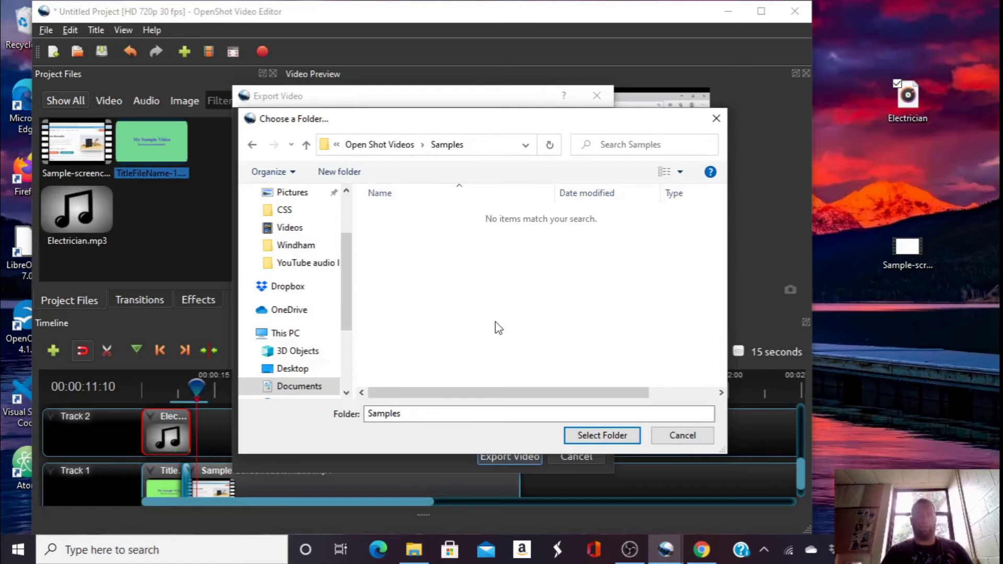
click(606, 439)
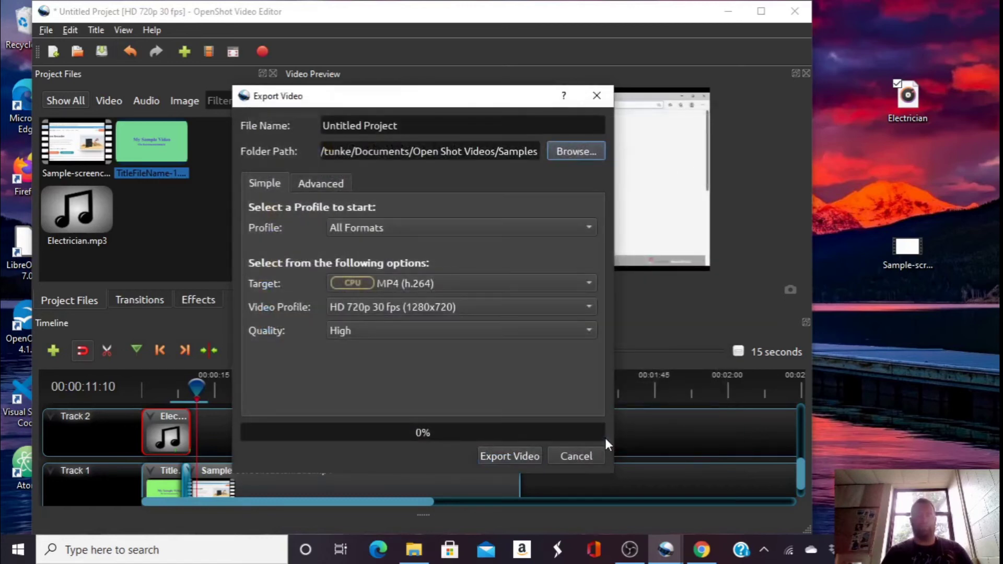
- Name the file 'Sample Screencastomatic Video', pick the Web profile and YouTube-HD target, and export
drag(407, 129, 320, 128)
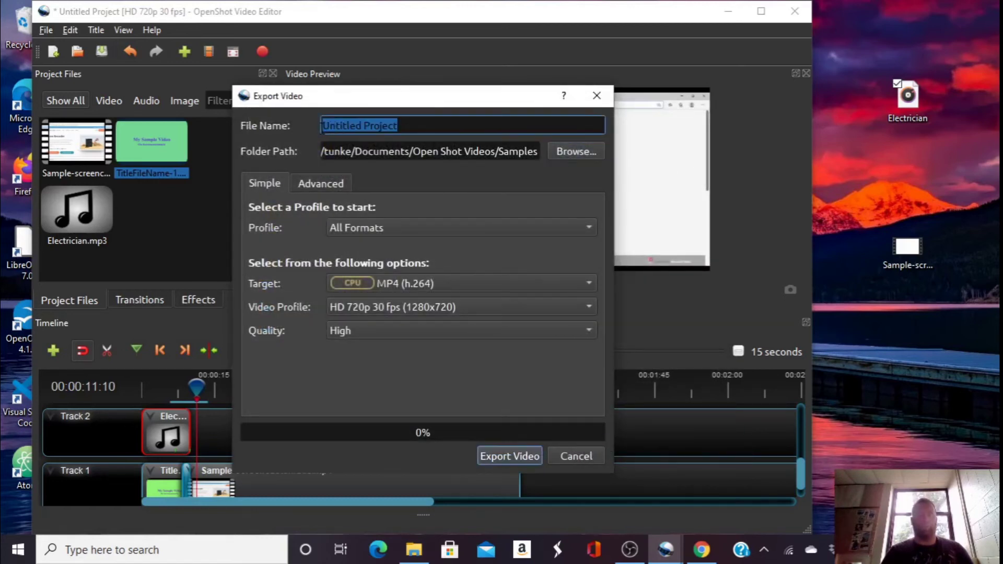
key(BackSpace)
text(Sa)
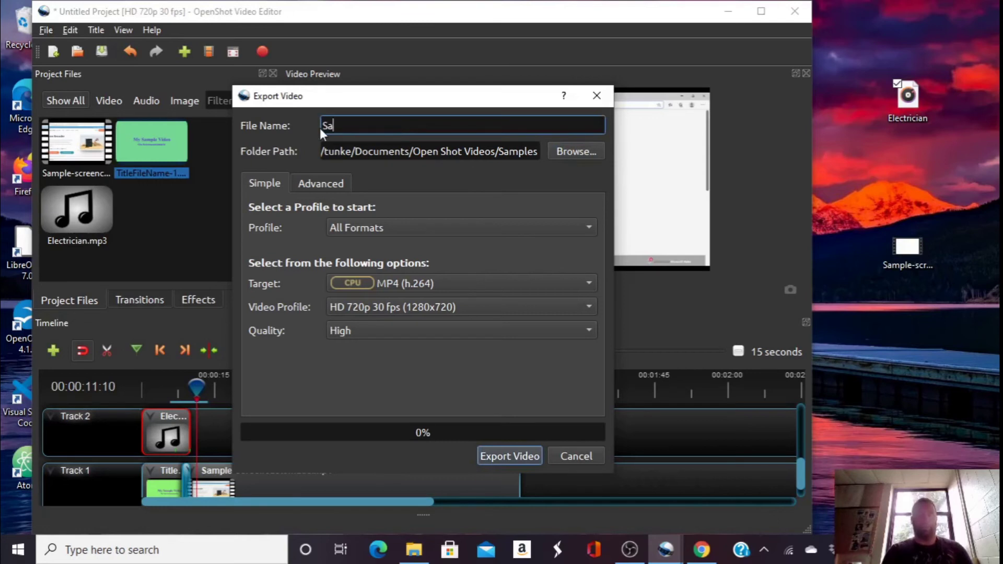
text(mple Screencas)
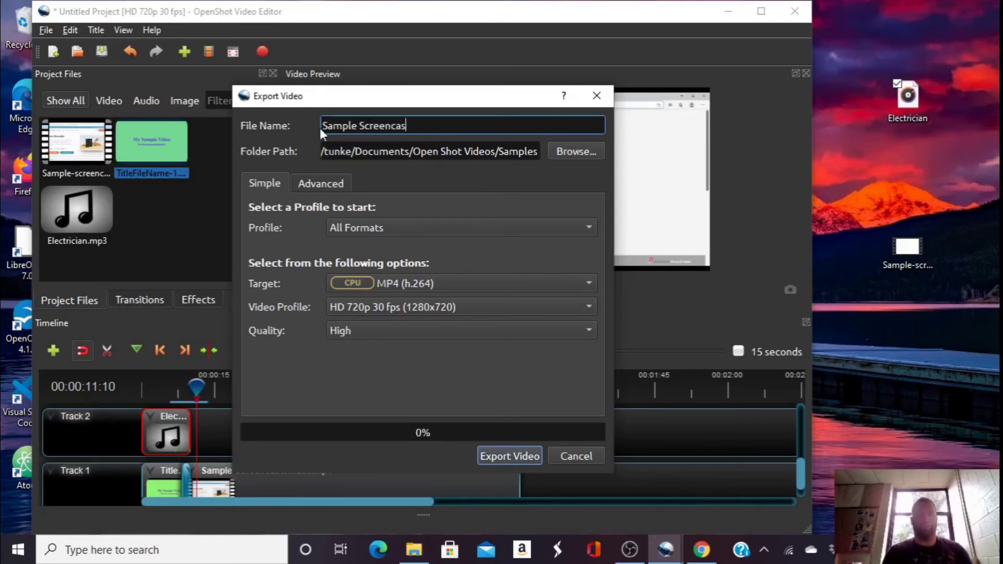
text(tomatic Video)
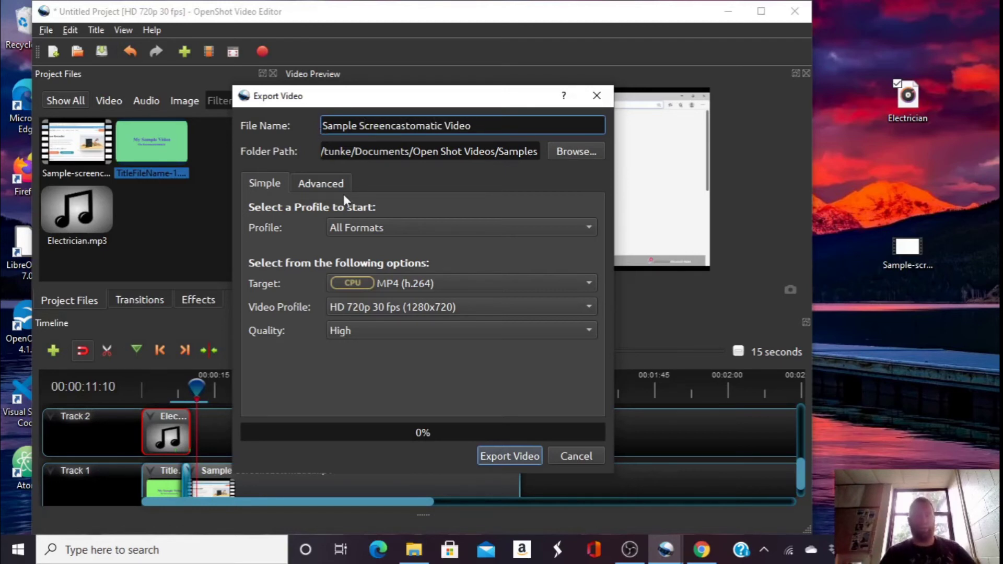
click(393, 229)
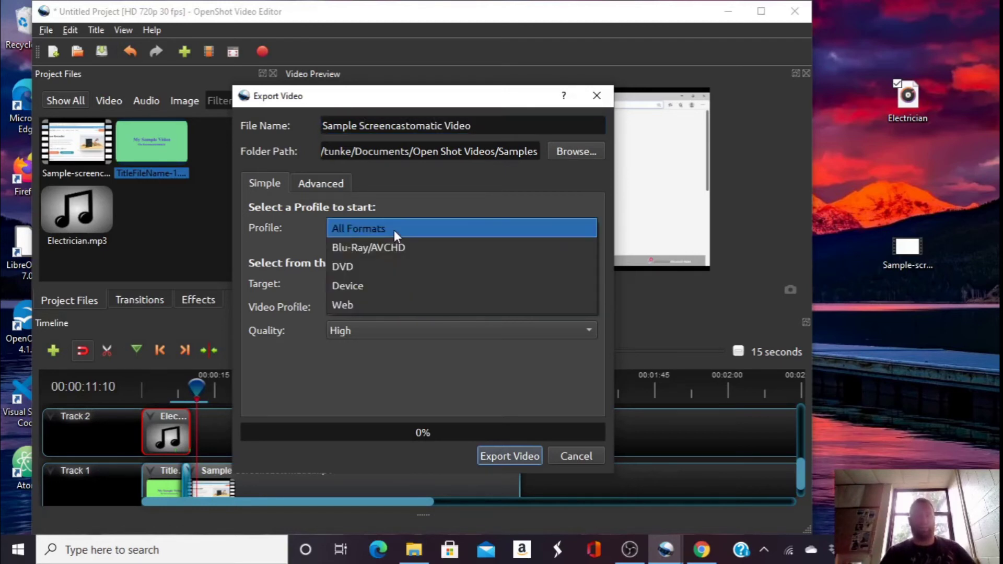
click(369, 306)
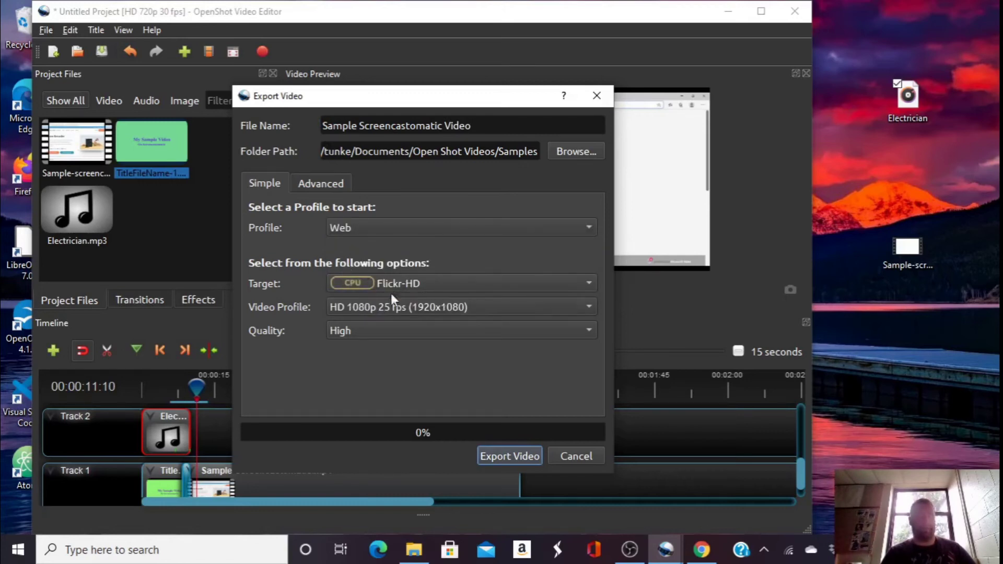
click(434, 283)
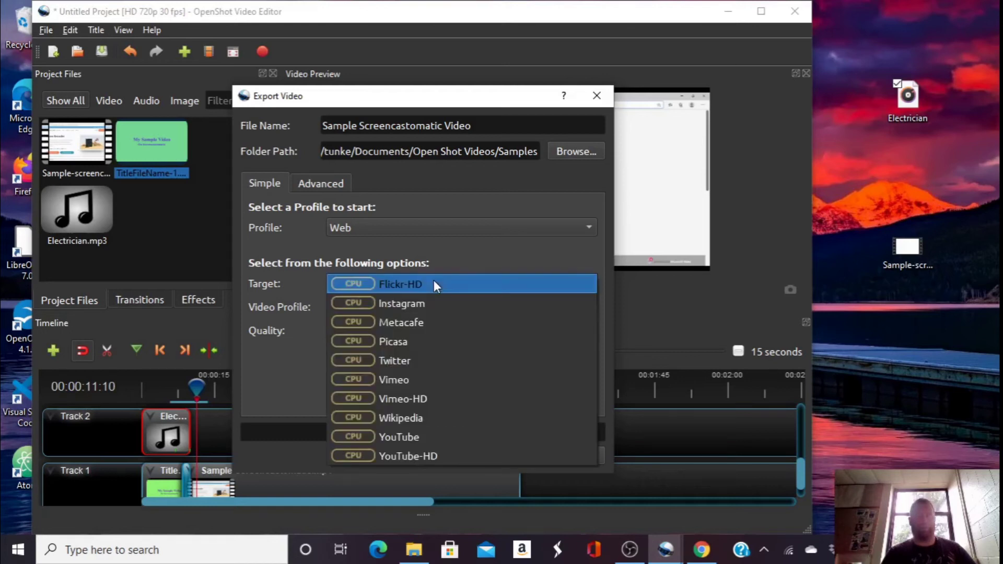
click(403, 453)
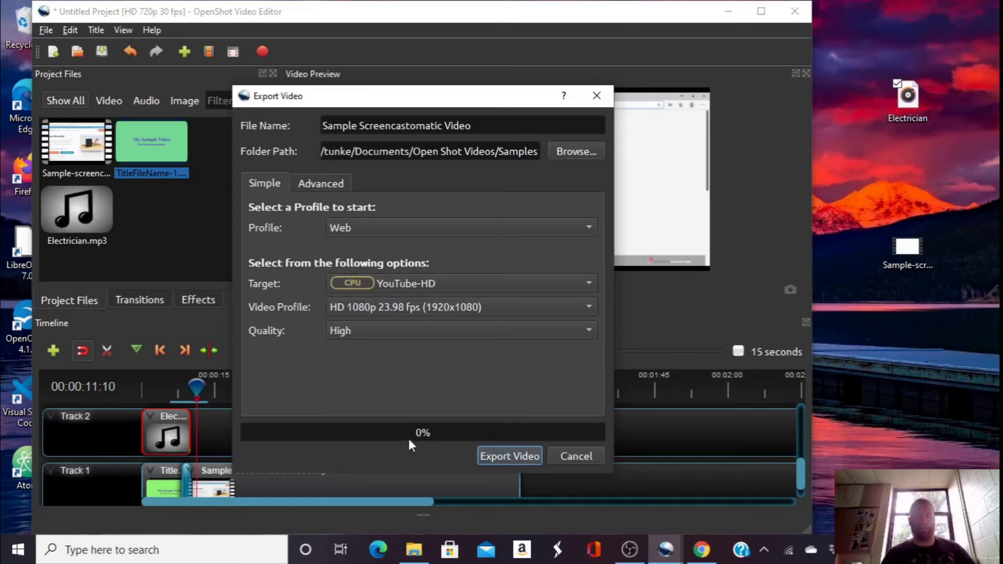
click(517, 456)
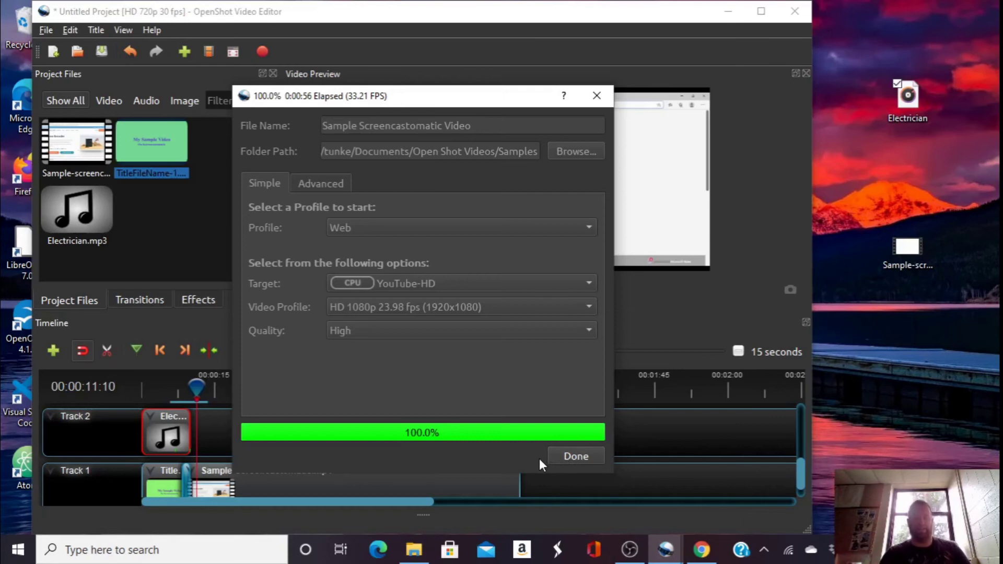
- Dismiss the finished export window and quit OpenShot, declining to save the project
click(571, 456)
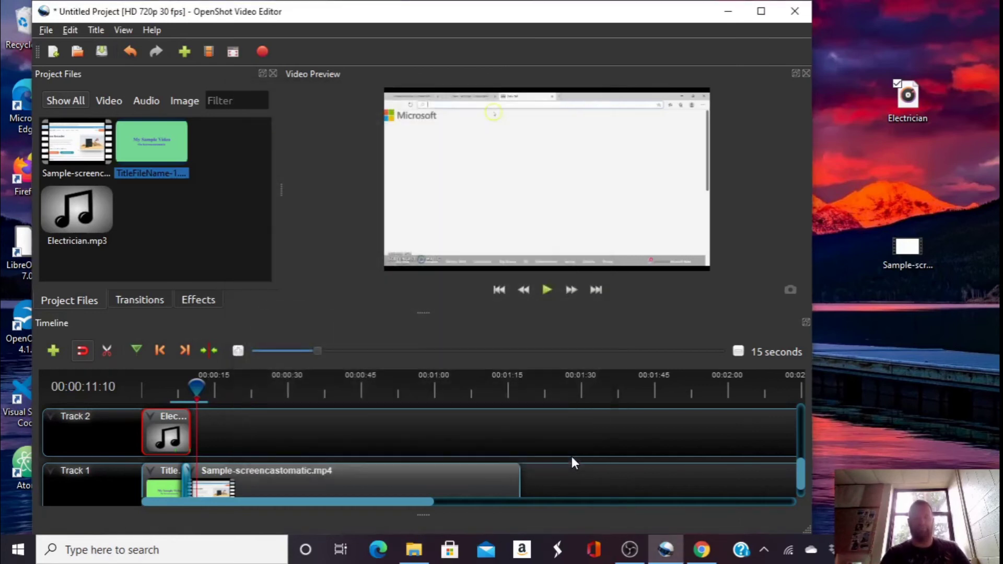
click(46, 30)
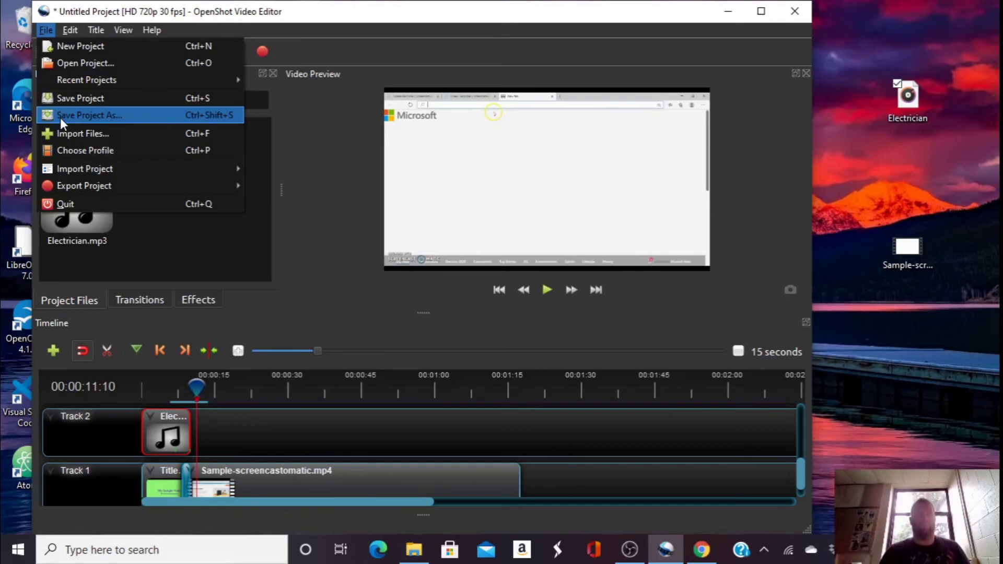
click(340, 248)
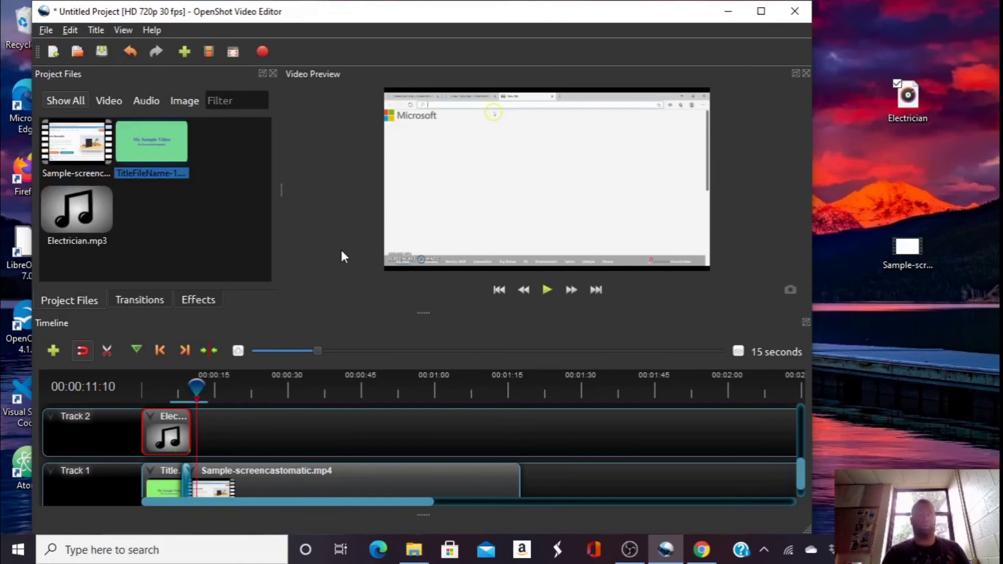
click(796, 14)
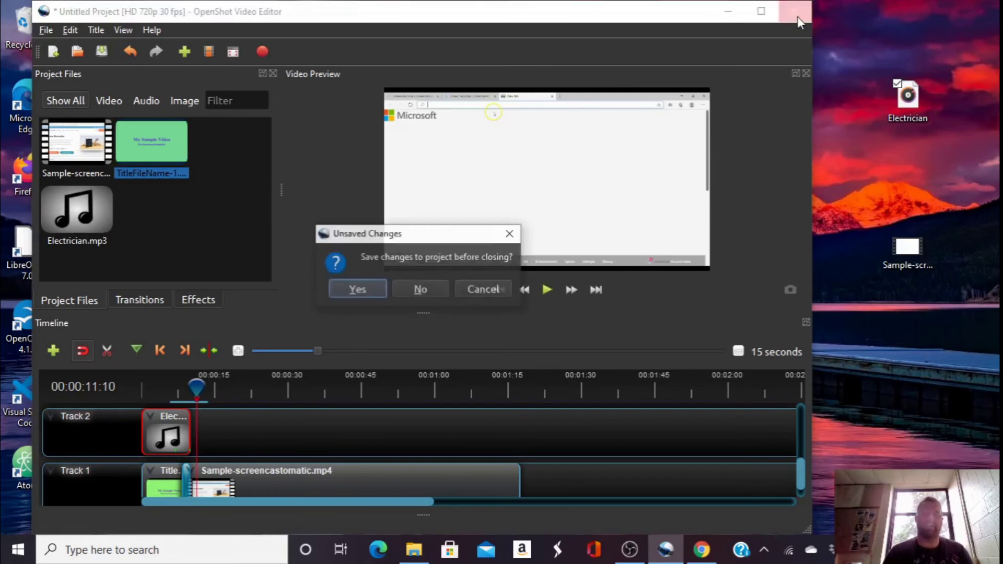
click(420, 288)
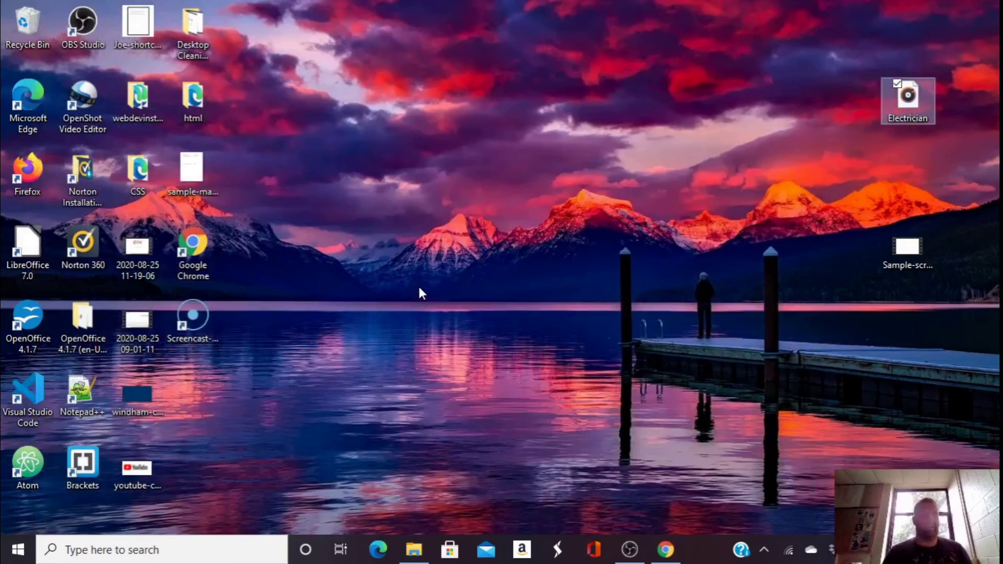
- Launch Firefox, dismiss the default-browser prompt, and go to google.com by typing 'goo'
click(27, 166)
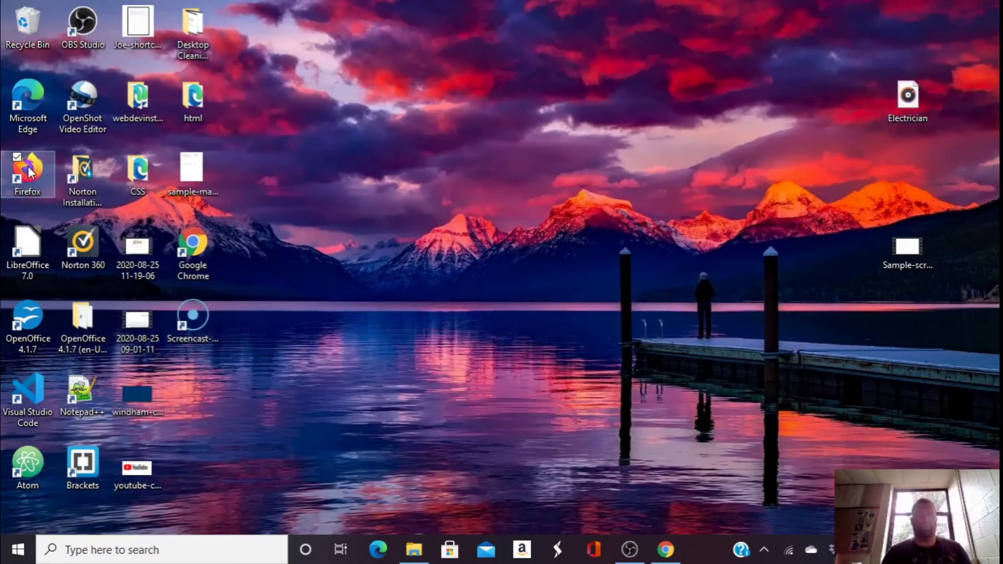
double_click(27, 166)
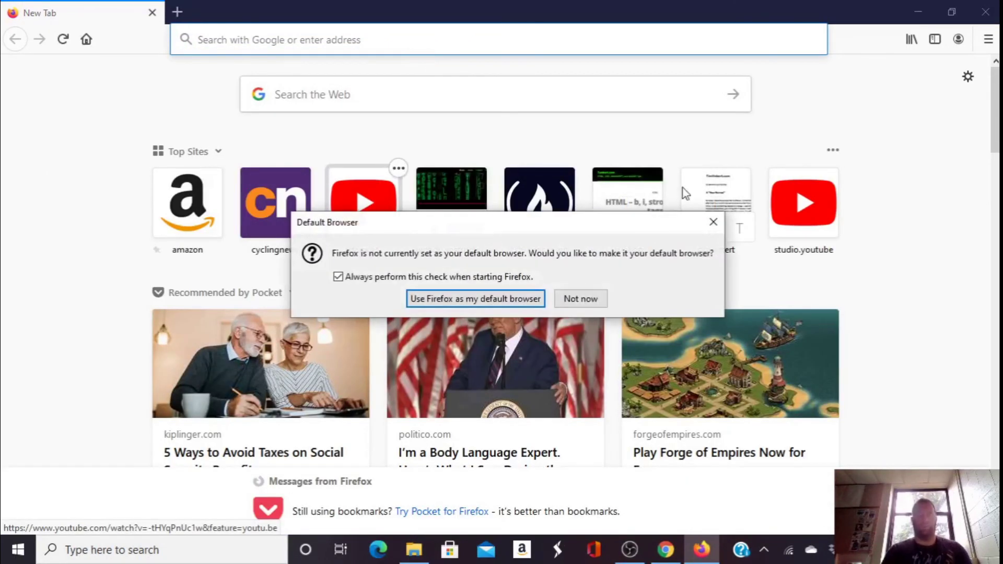
click(713, 222)
text(google.com/)
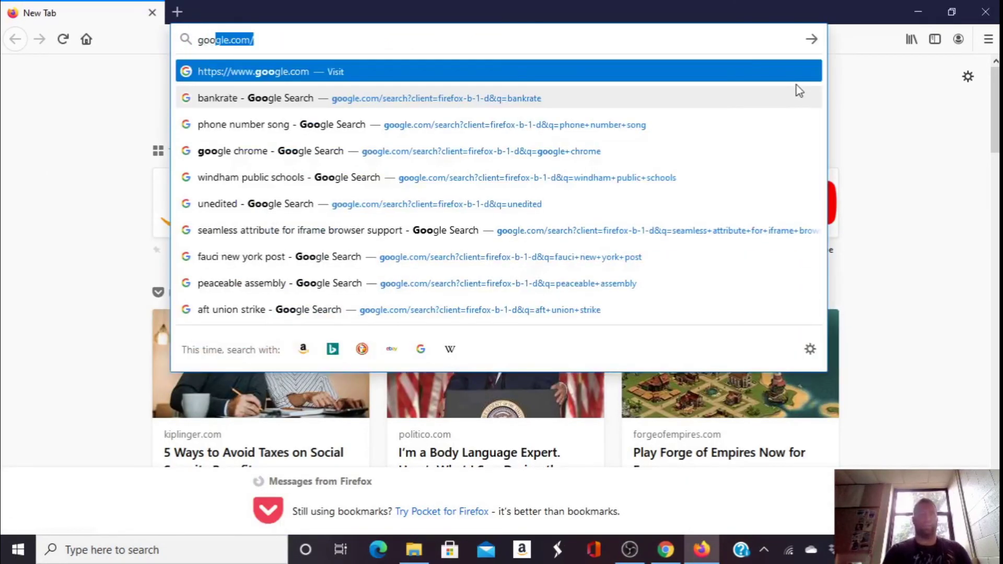
key(Return)
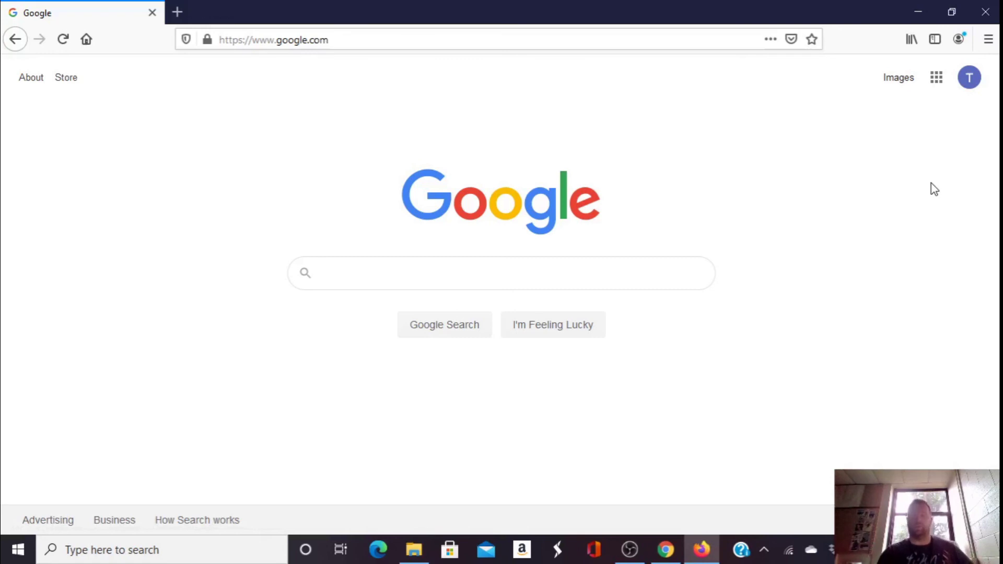
- Go to YouTube through the Google apps grid and choose Create > Upload video
click(937, 79)
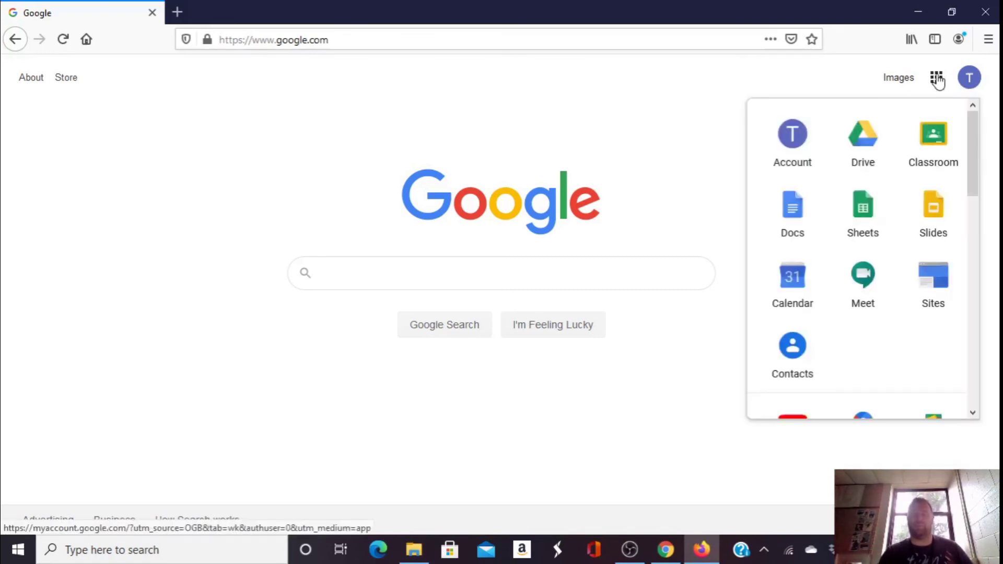
scroll(838, 280, down, 3)
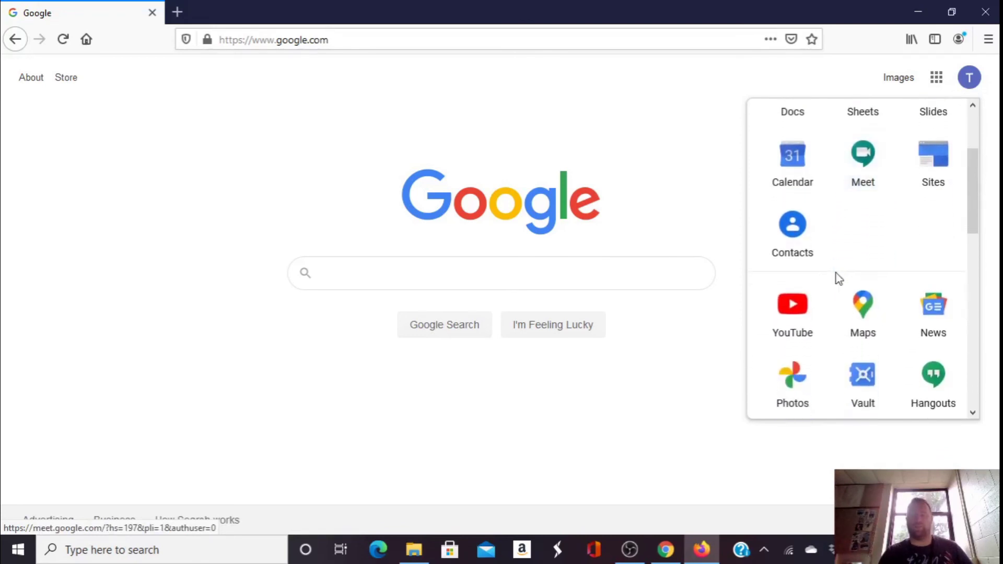
click(793, 313)
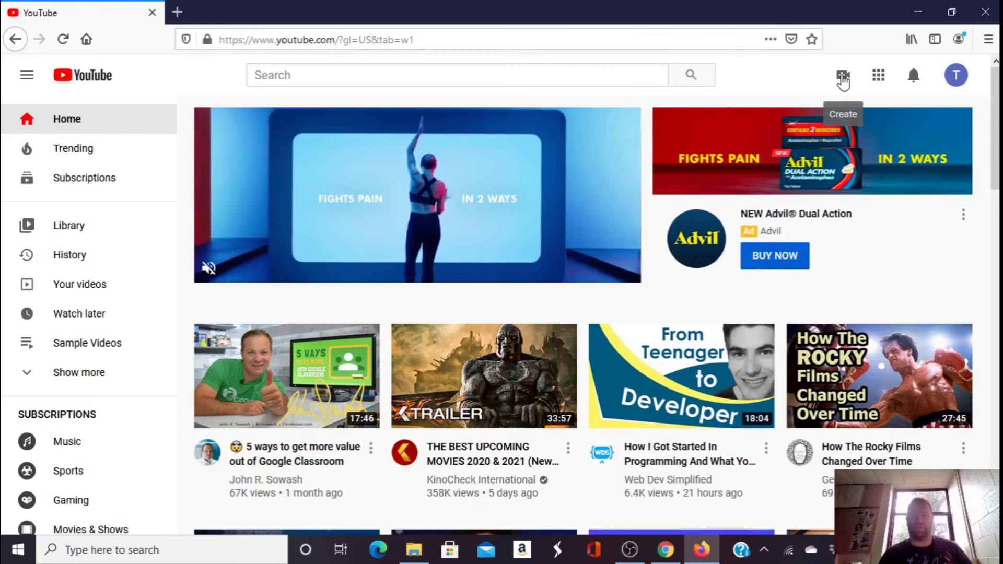
click(843, 78)
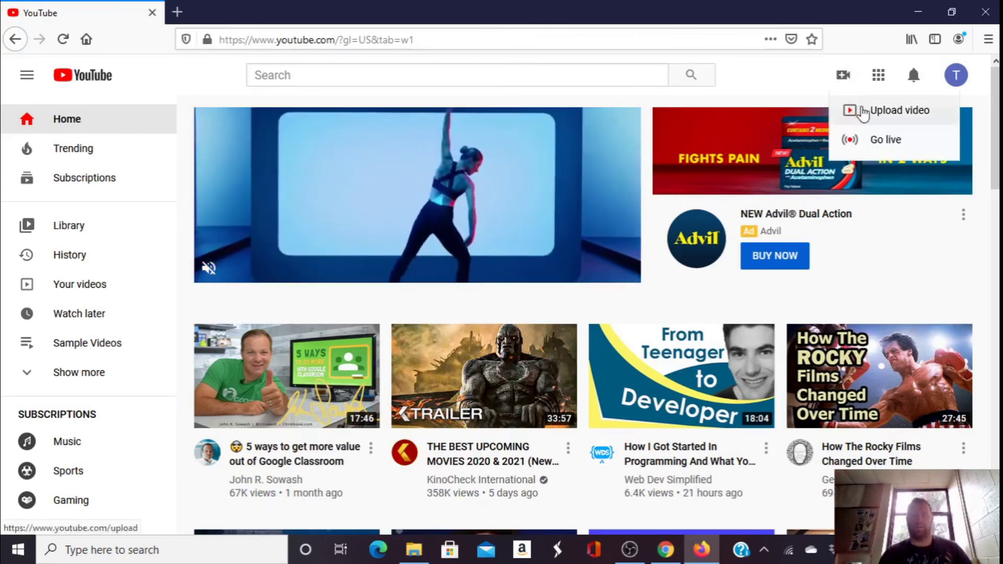
click(863, 112)
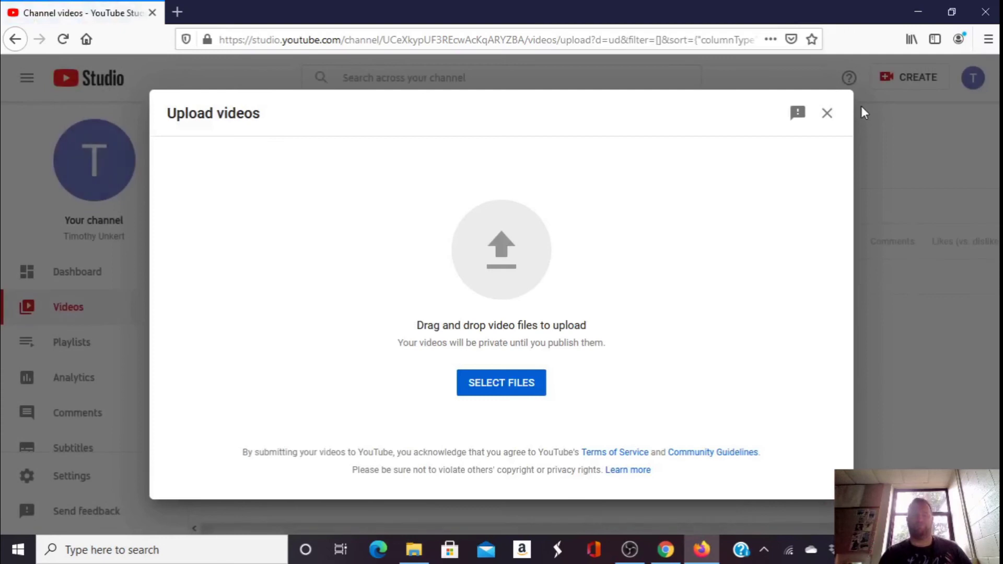
- Upload Sample Screencastomatic Video from Documents > Open Shot Videos > Samples
click(499, 393)
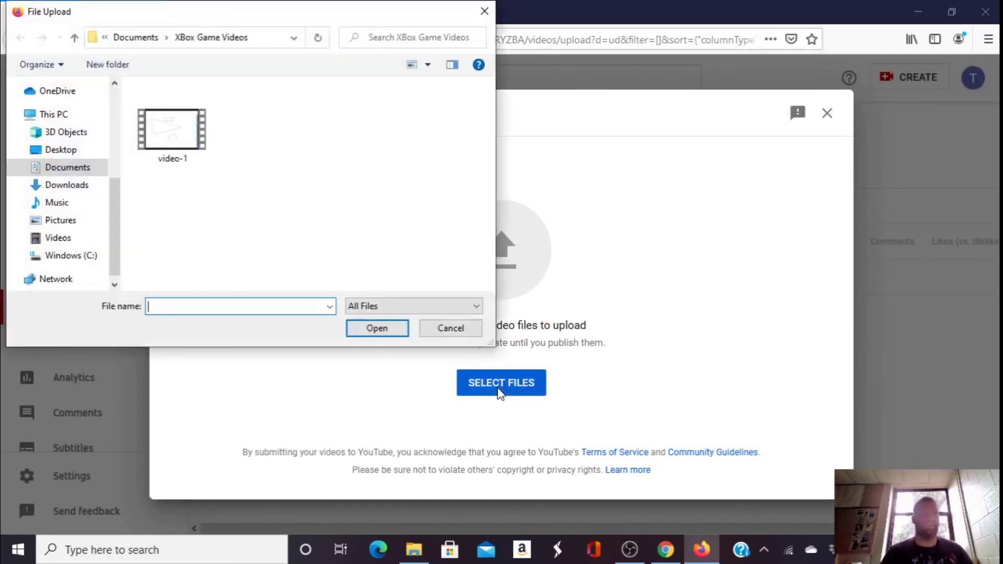
click(68, 168)
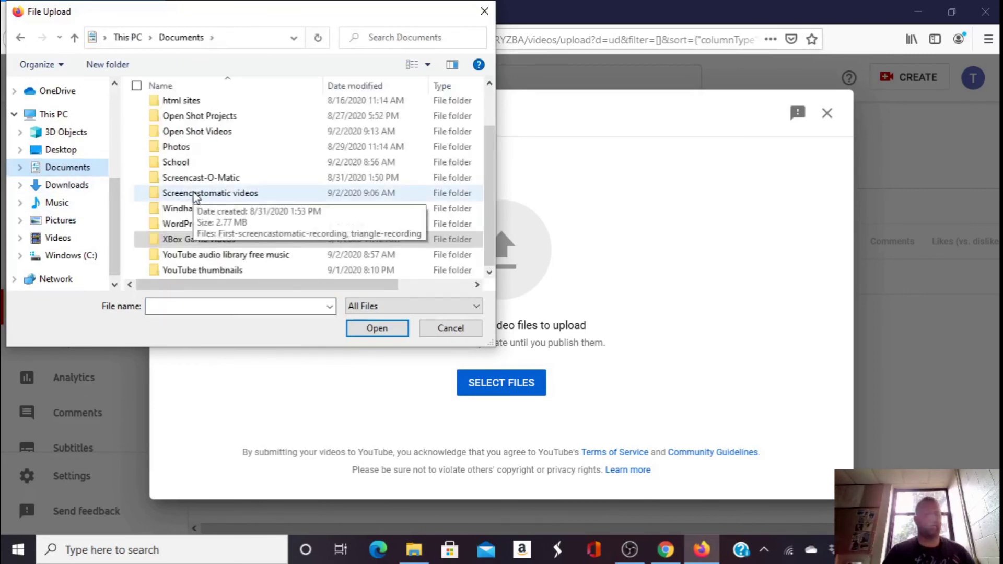
double_click(192, 133)
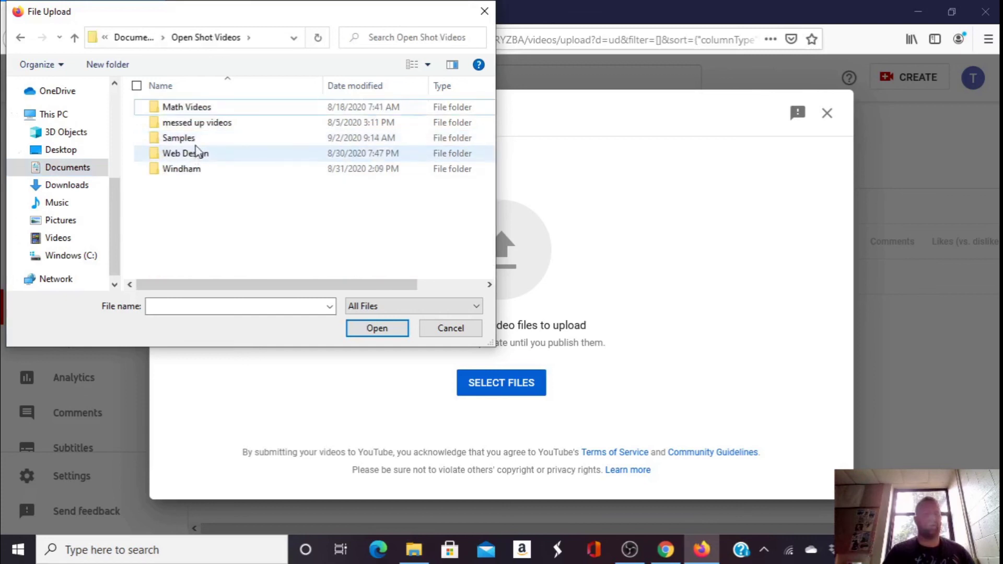
double_click(193, 139)
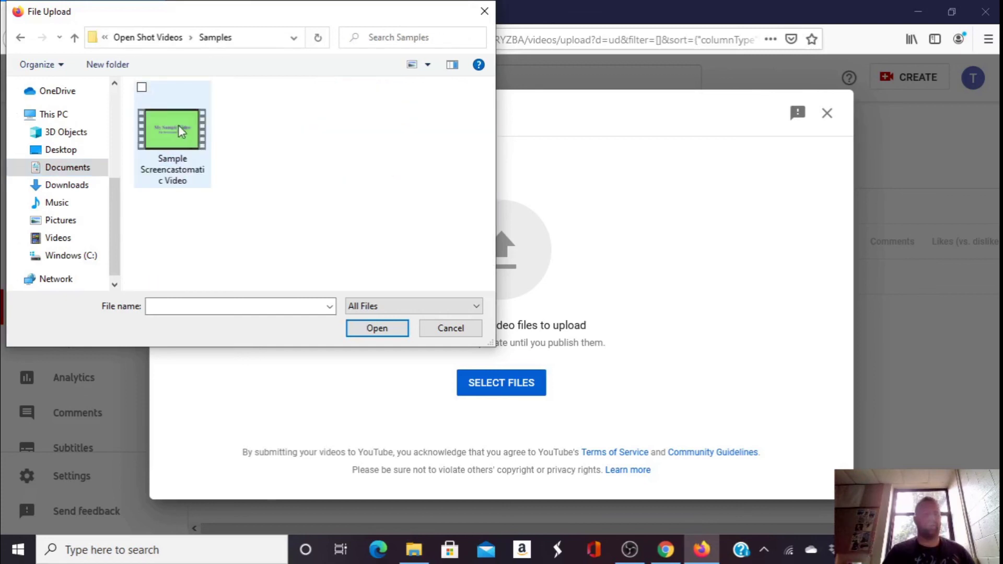
click(178, 125)
click(375, 328)
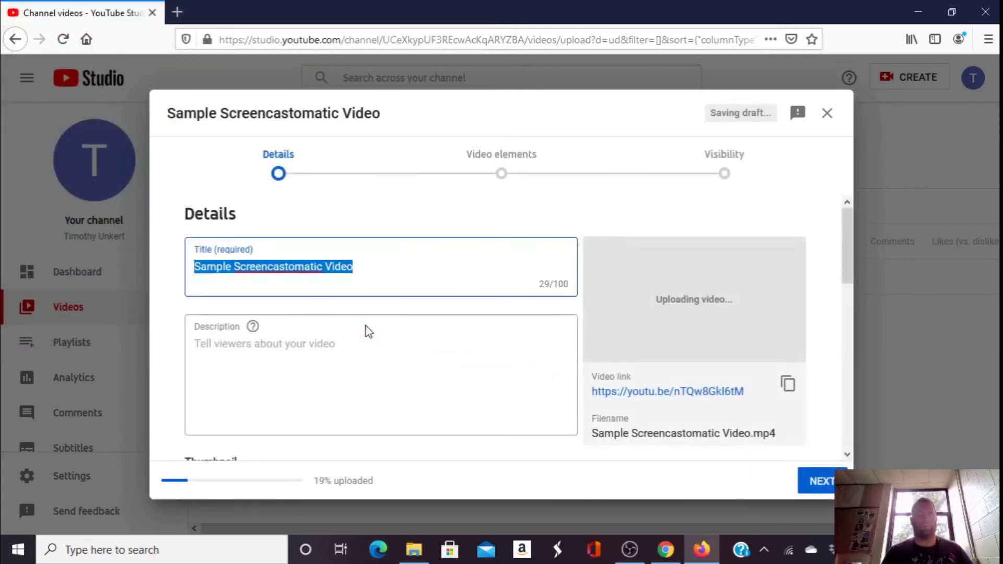
- Enter the description 'This video is something that shows you how to draw a triangle.'
click(288, 349)
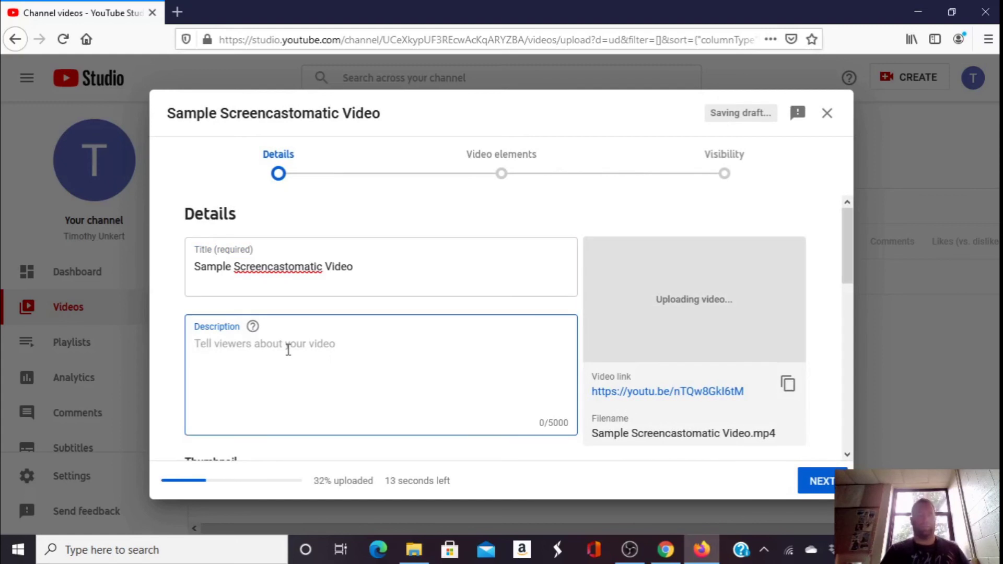
text(This )
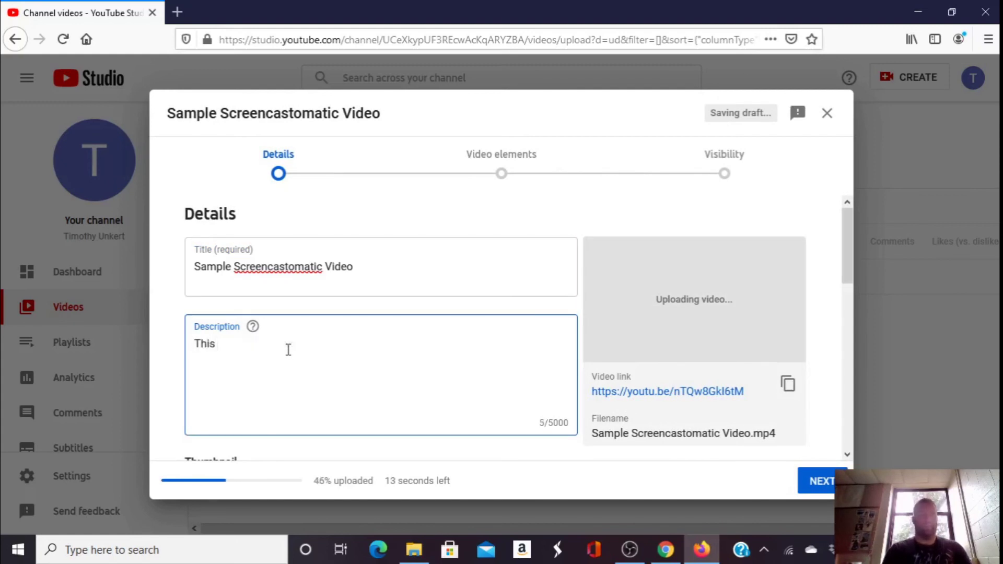
text(video is someth)
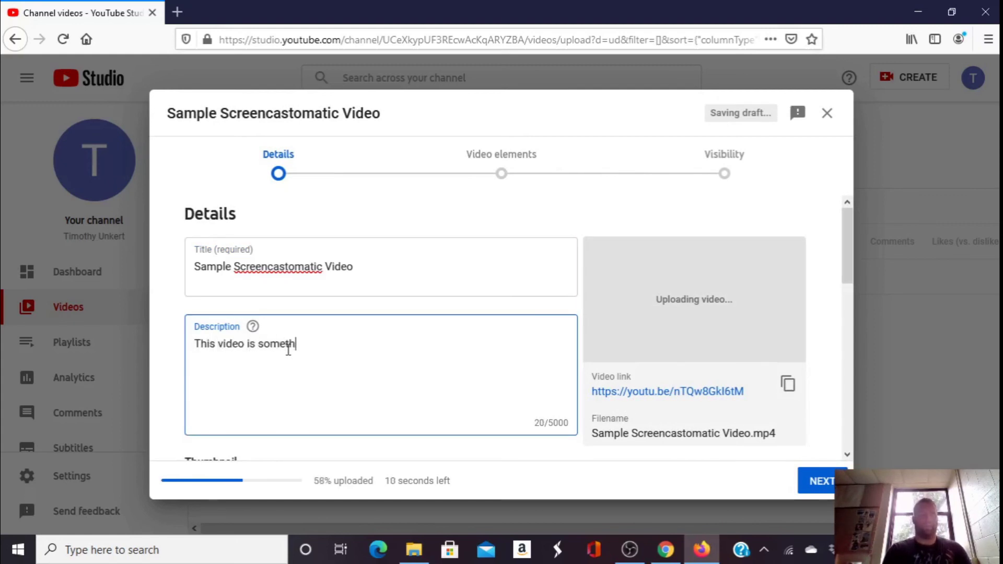
text(ing that )
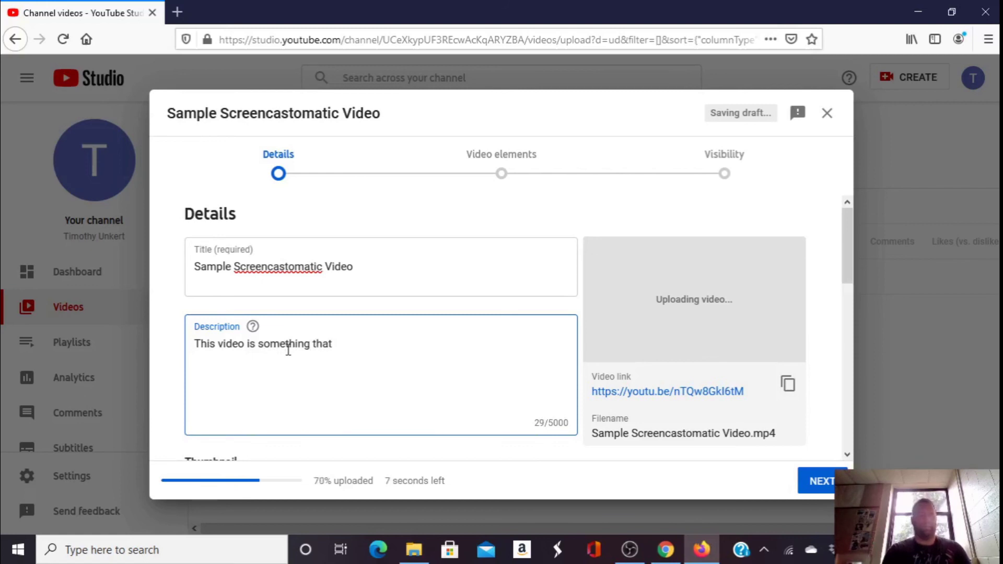
text(shows you how to )
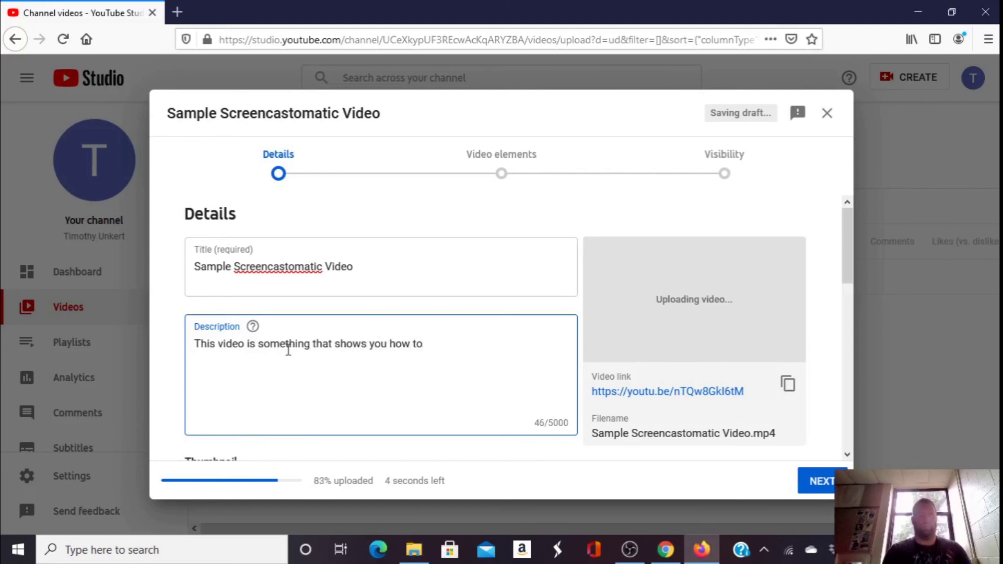
text(draw a tria)
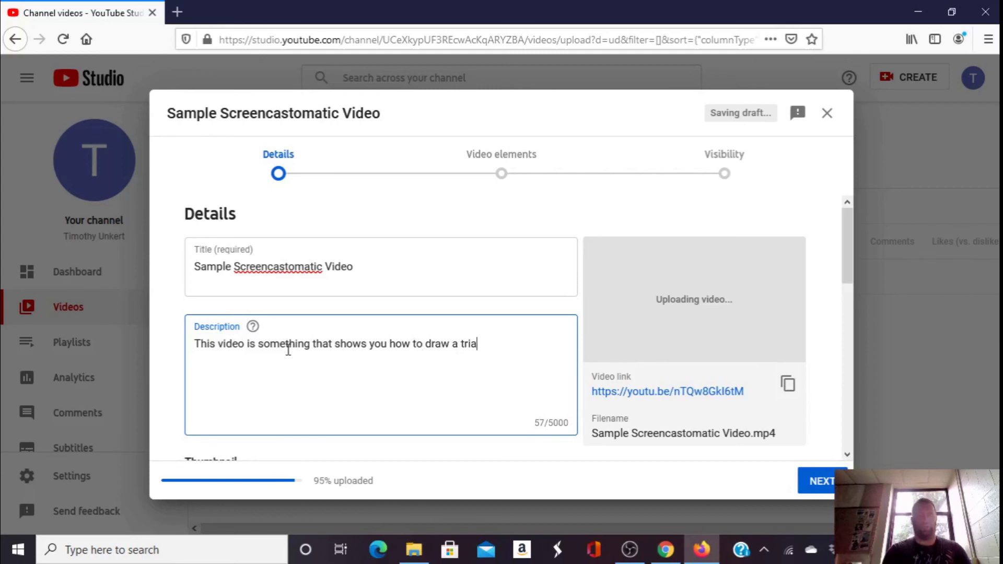
text(ngle.)
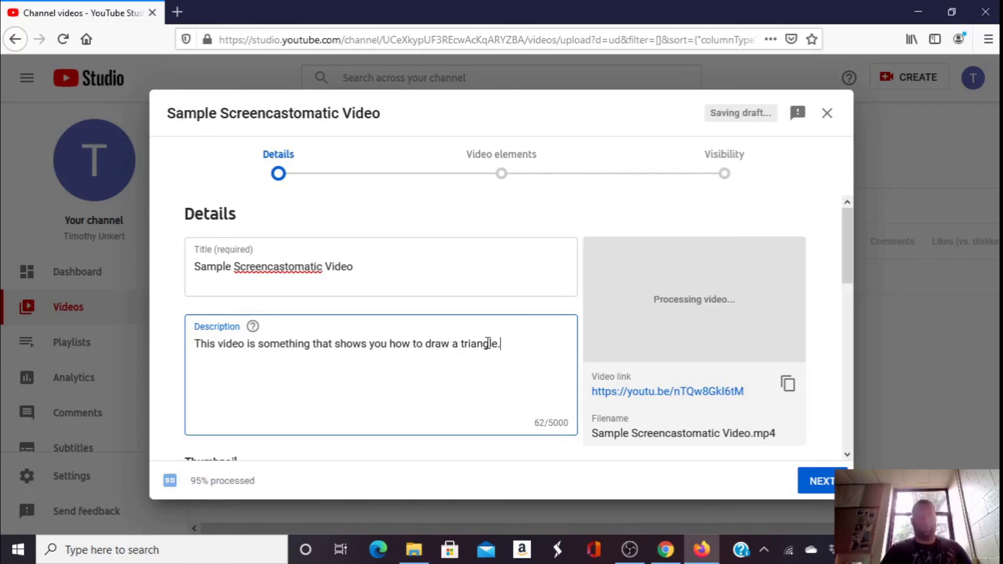
scroll(487, 342, down, 5)
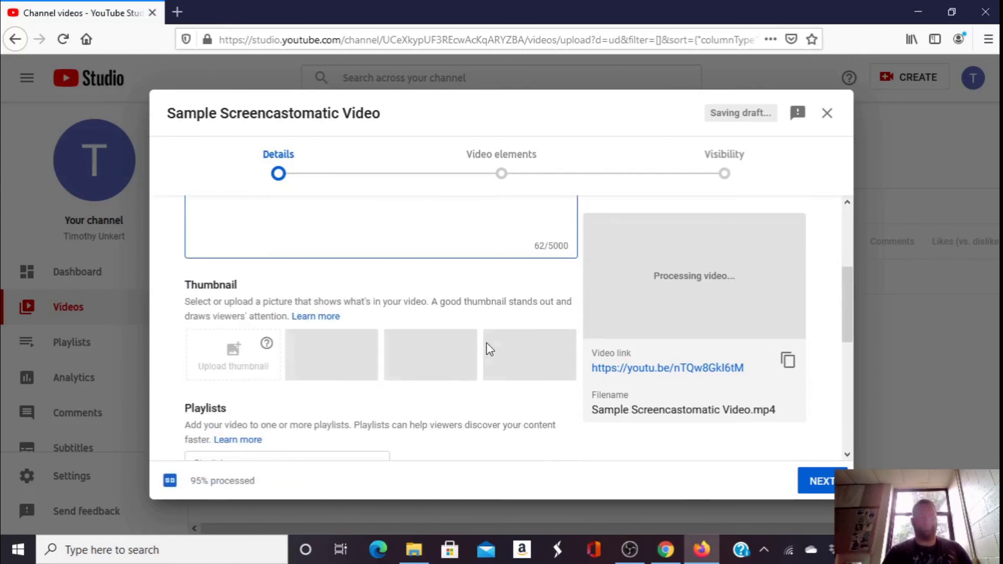
- Add the video to the Sample Videos playlist
scroll(487, 343, down, 2)
click(369, 301)
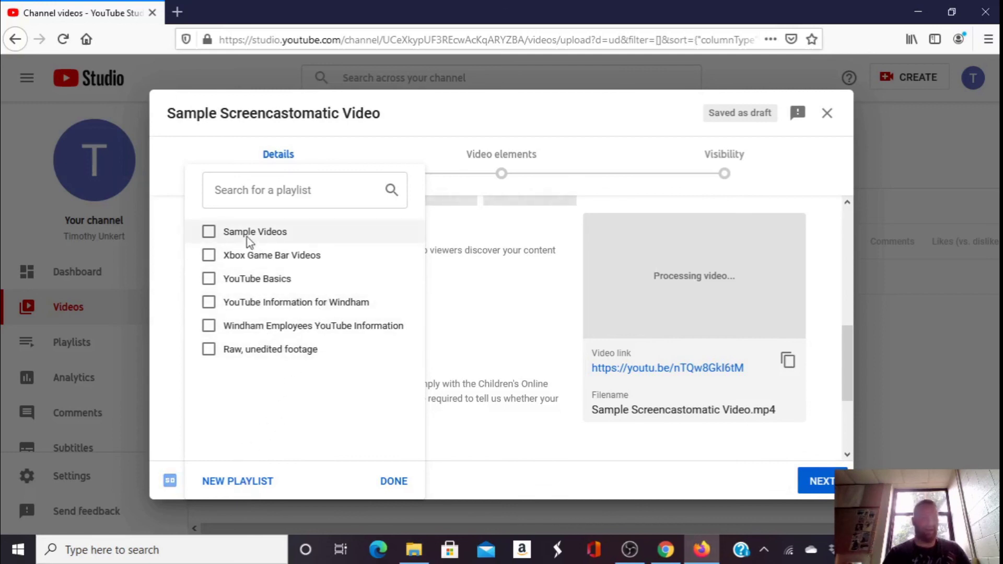
click(210, 235)
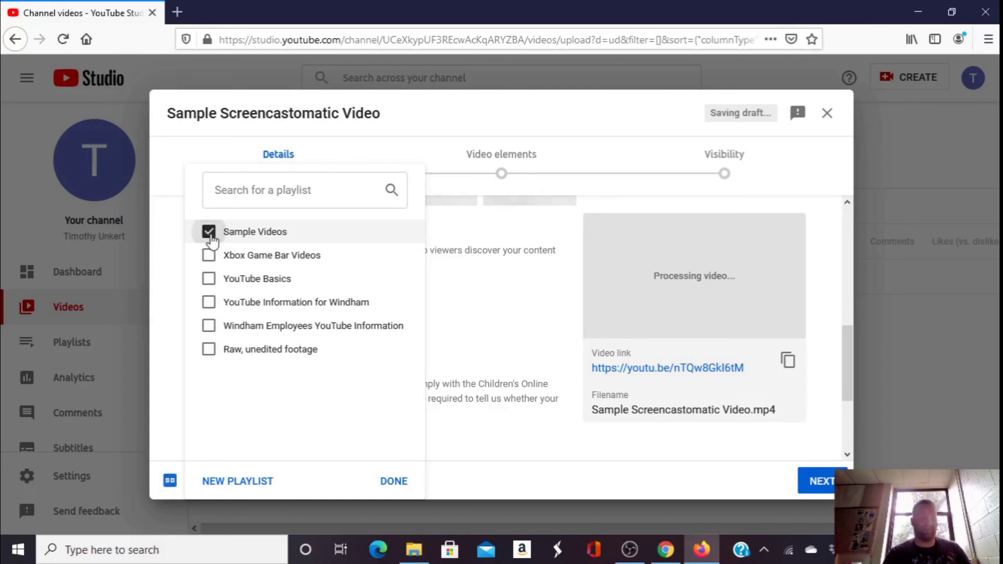
click(393, 483)
- Mark the video as not made for kids and advance to Video elements
scroll(540, 331, down, 2)
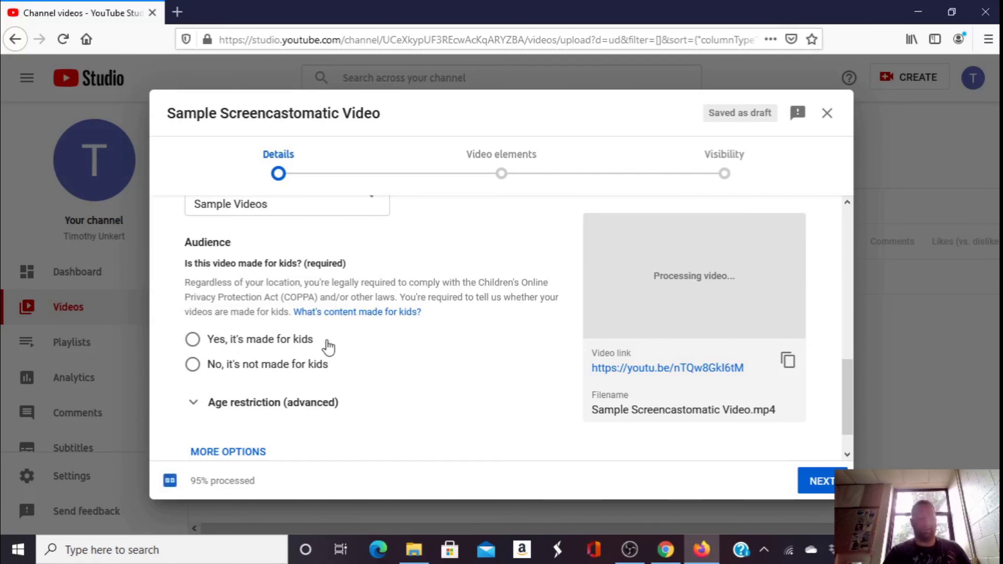
click(192, 366)
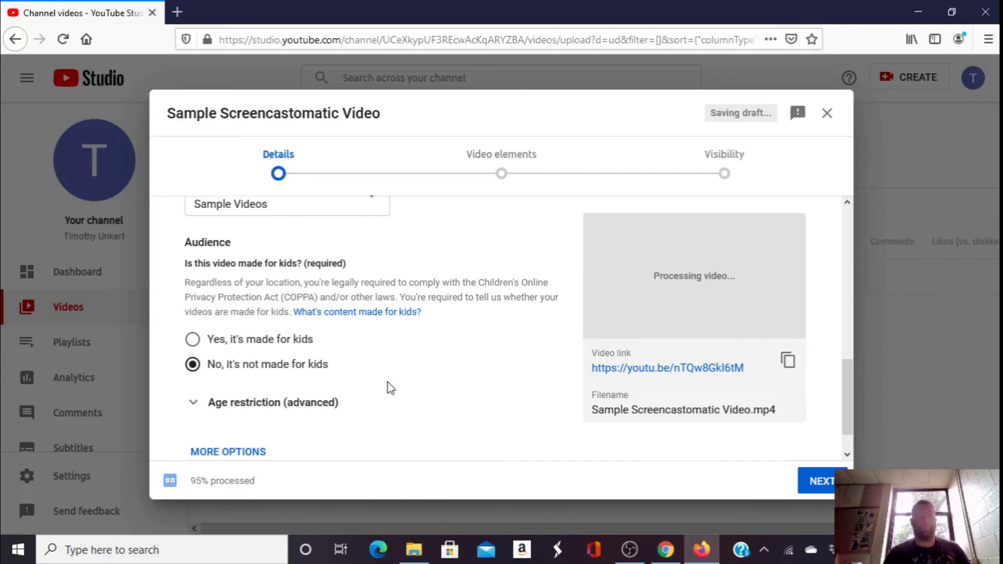
scroll(390, 387, down, 1)
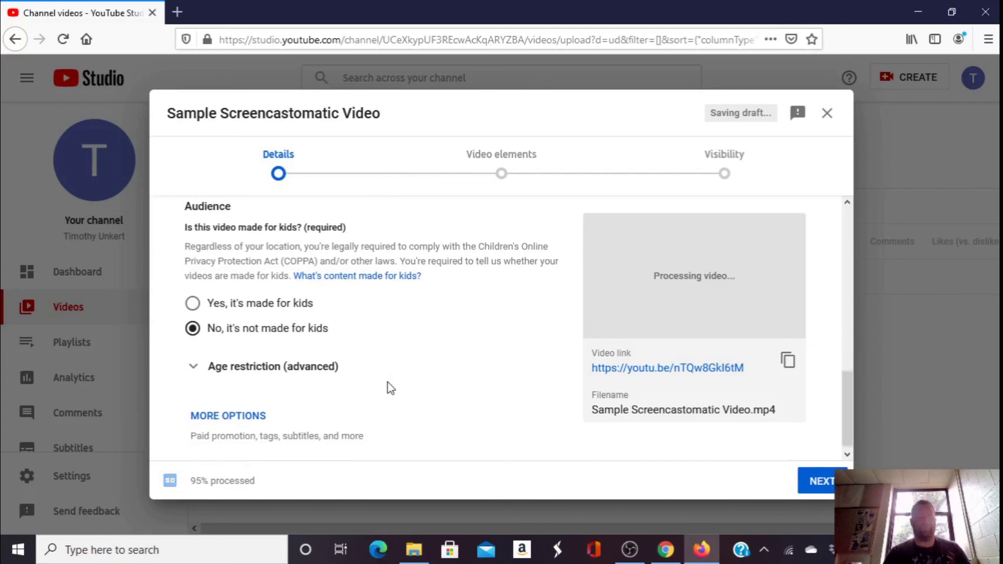
click(813, 481)
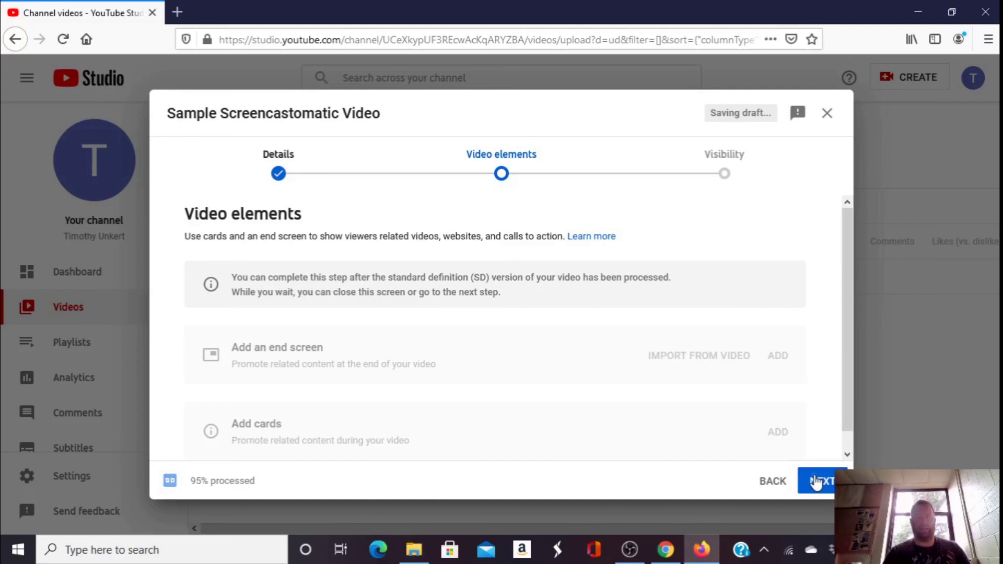
- Advance to the Visibility step, set the video to Unlisted, and save it
click(816, 482)
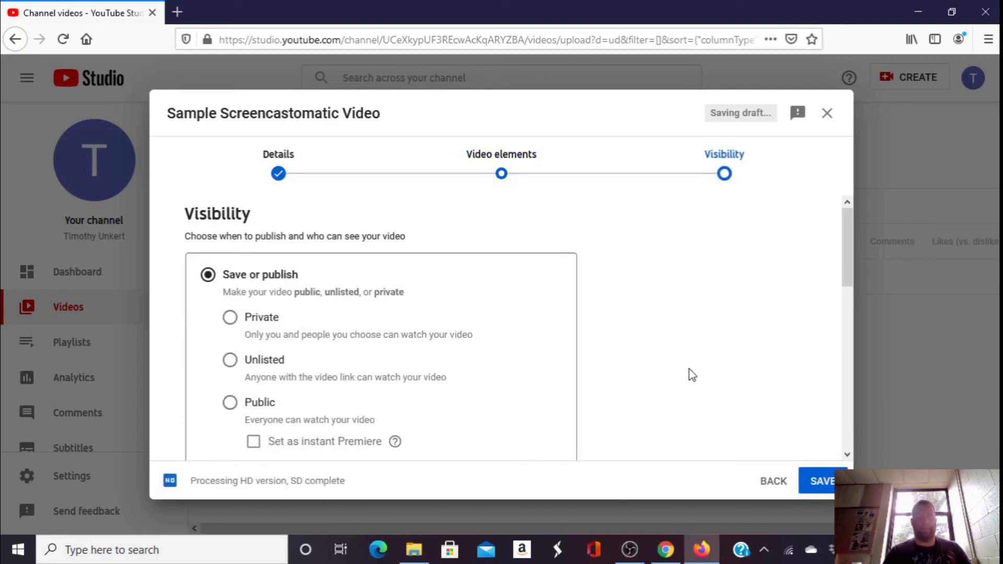
scroll(689, 369, down, 1)
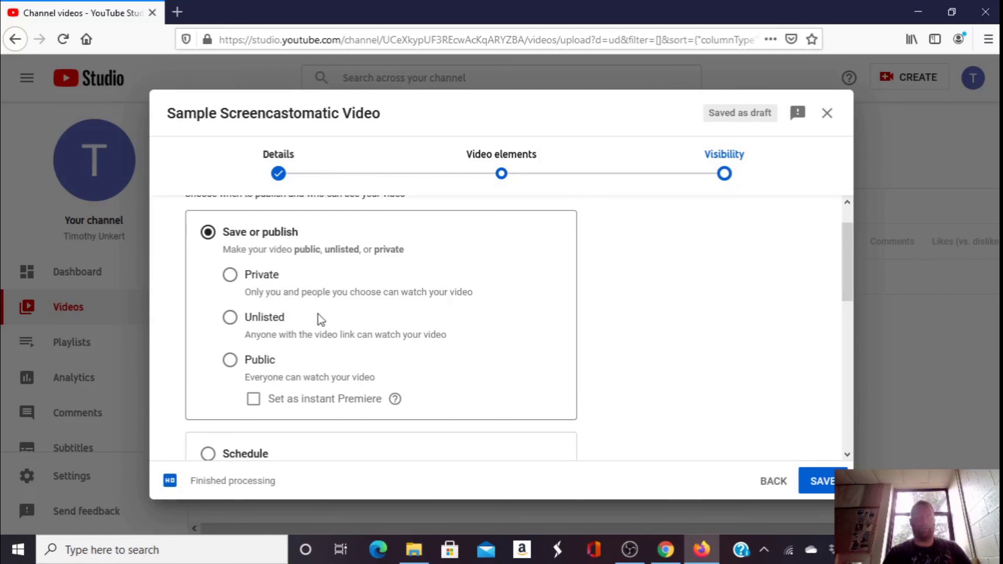
click(229, 320)
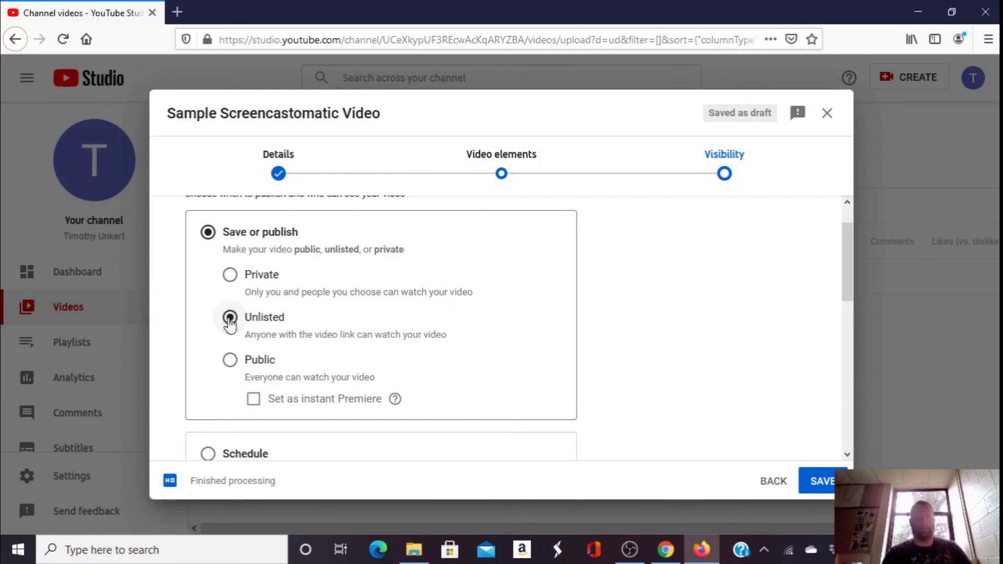
click(818, 485)
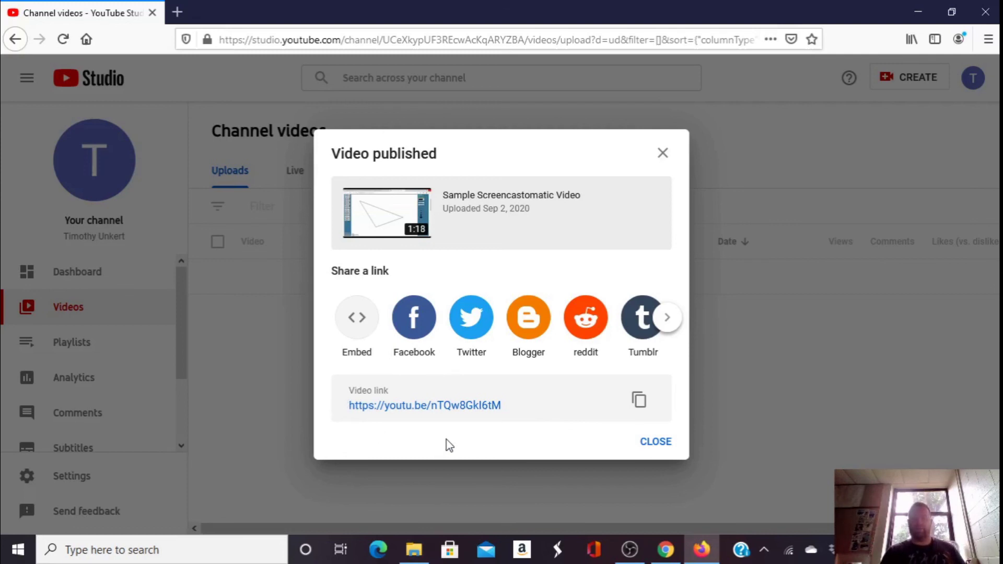
- Close the Video published dialog to return to the Channel videos list
click(655, 442)
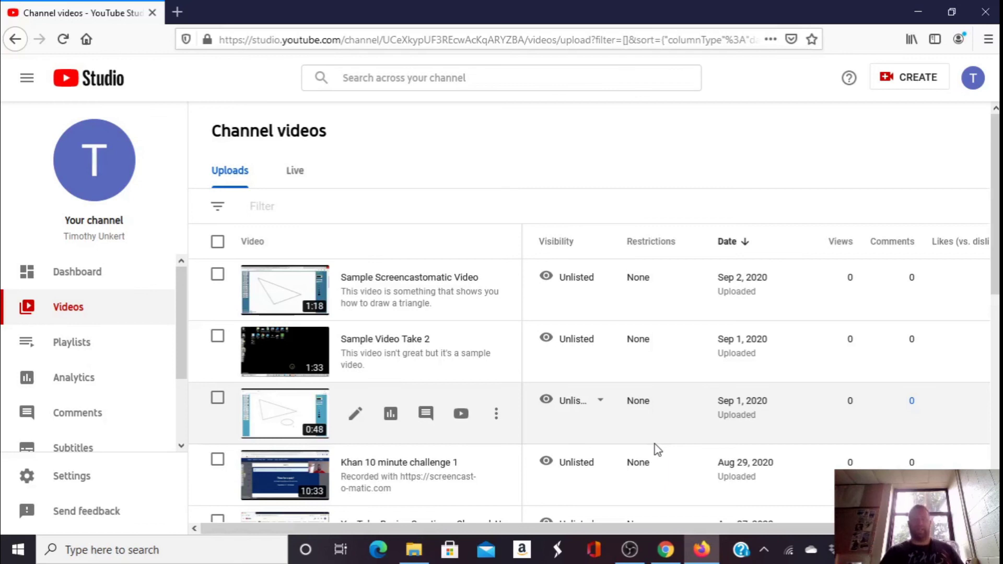